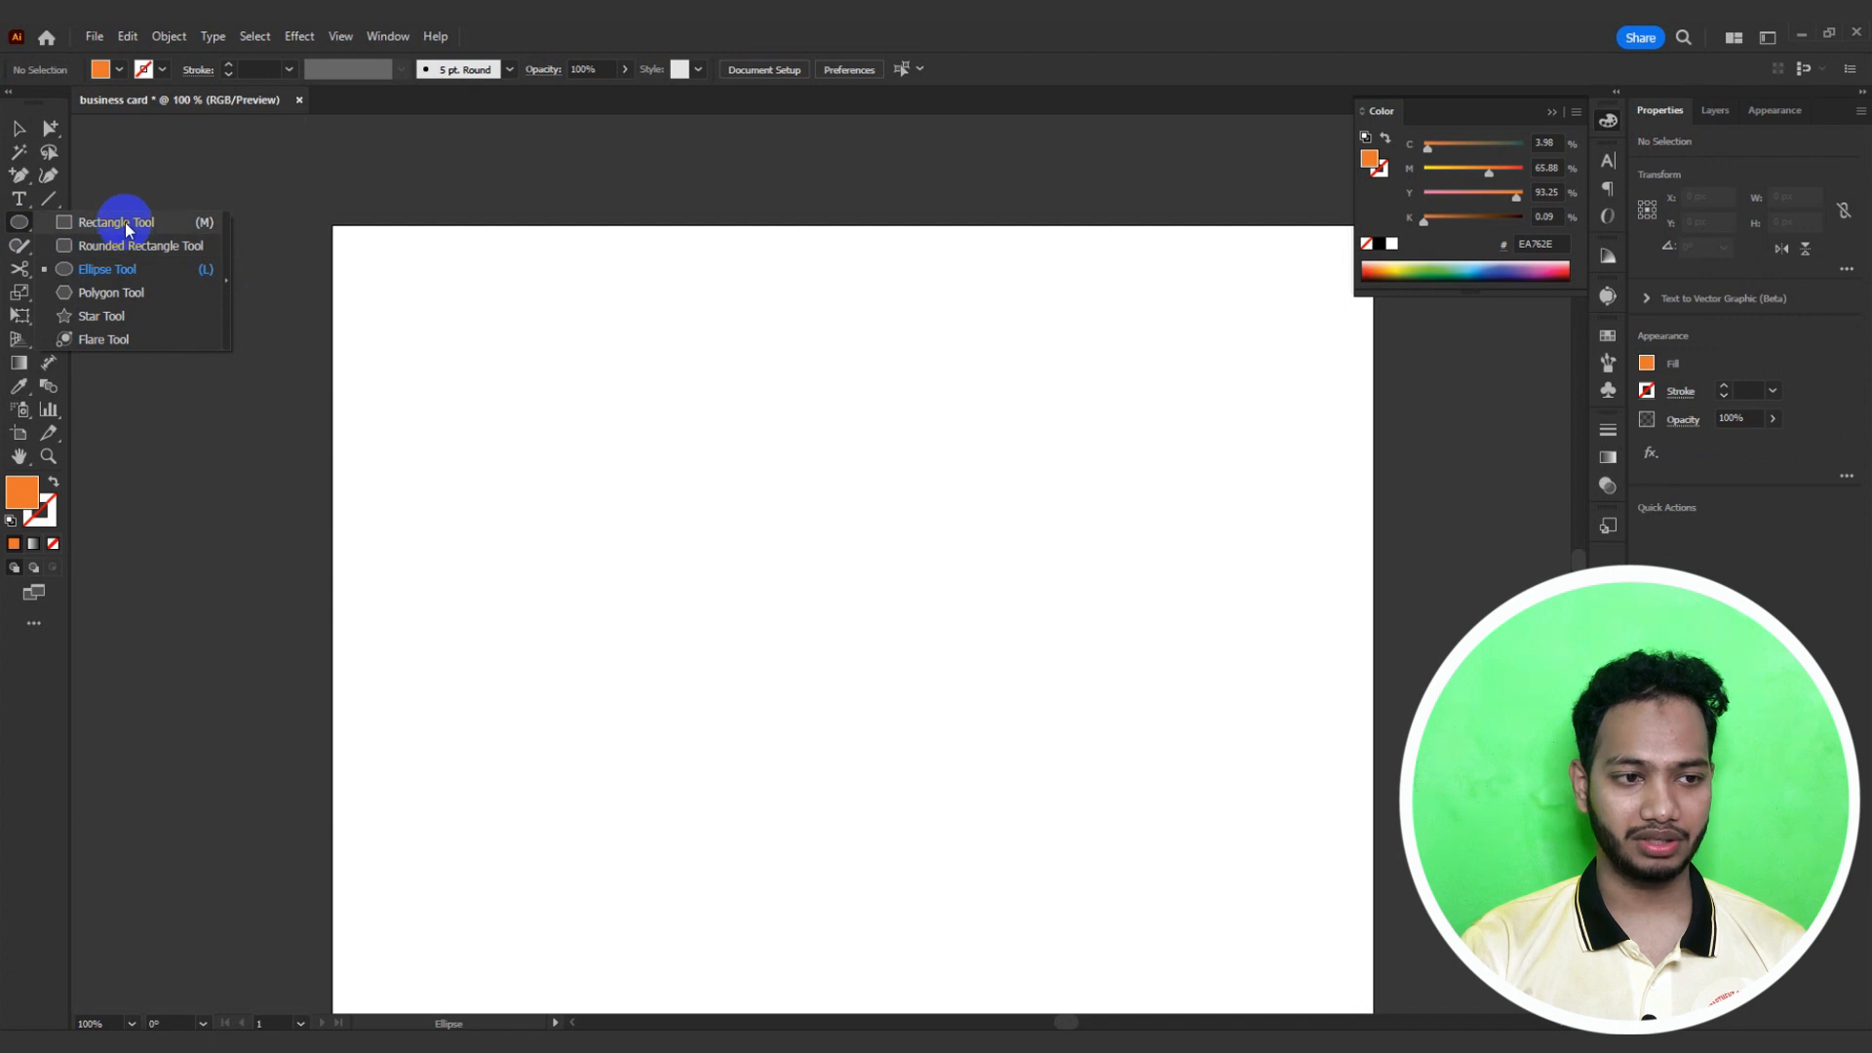
- Draw an orange square about 123 px wide in the upper-left area of the artboard with the Rectangle tool
left_click(125, 225)
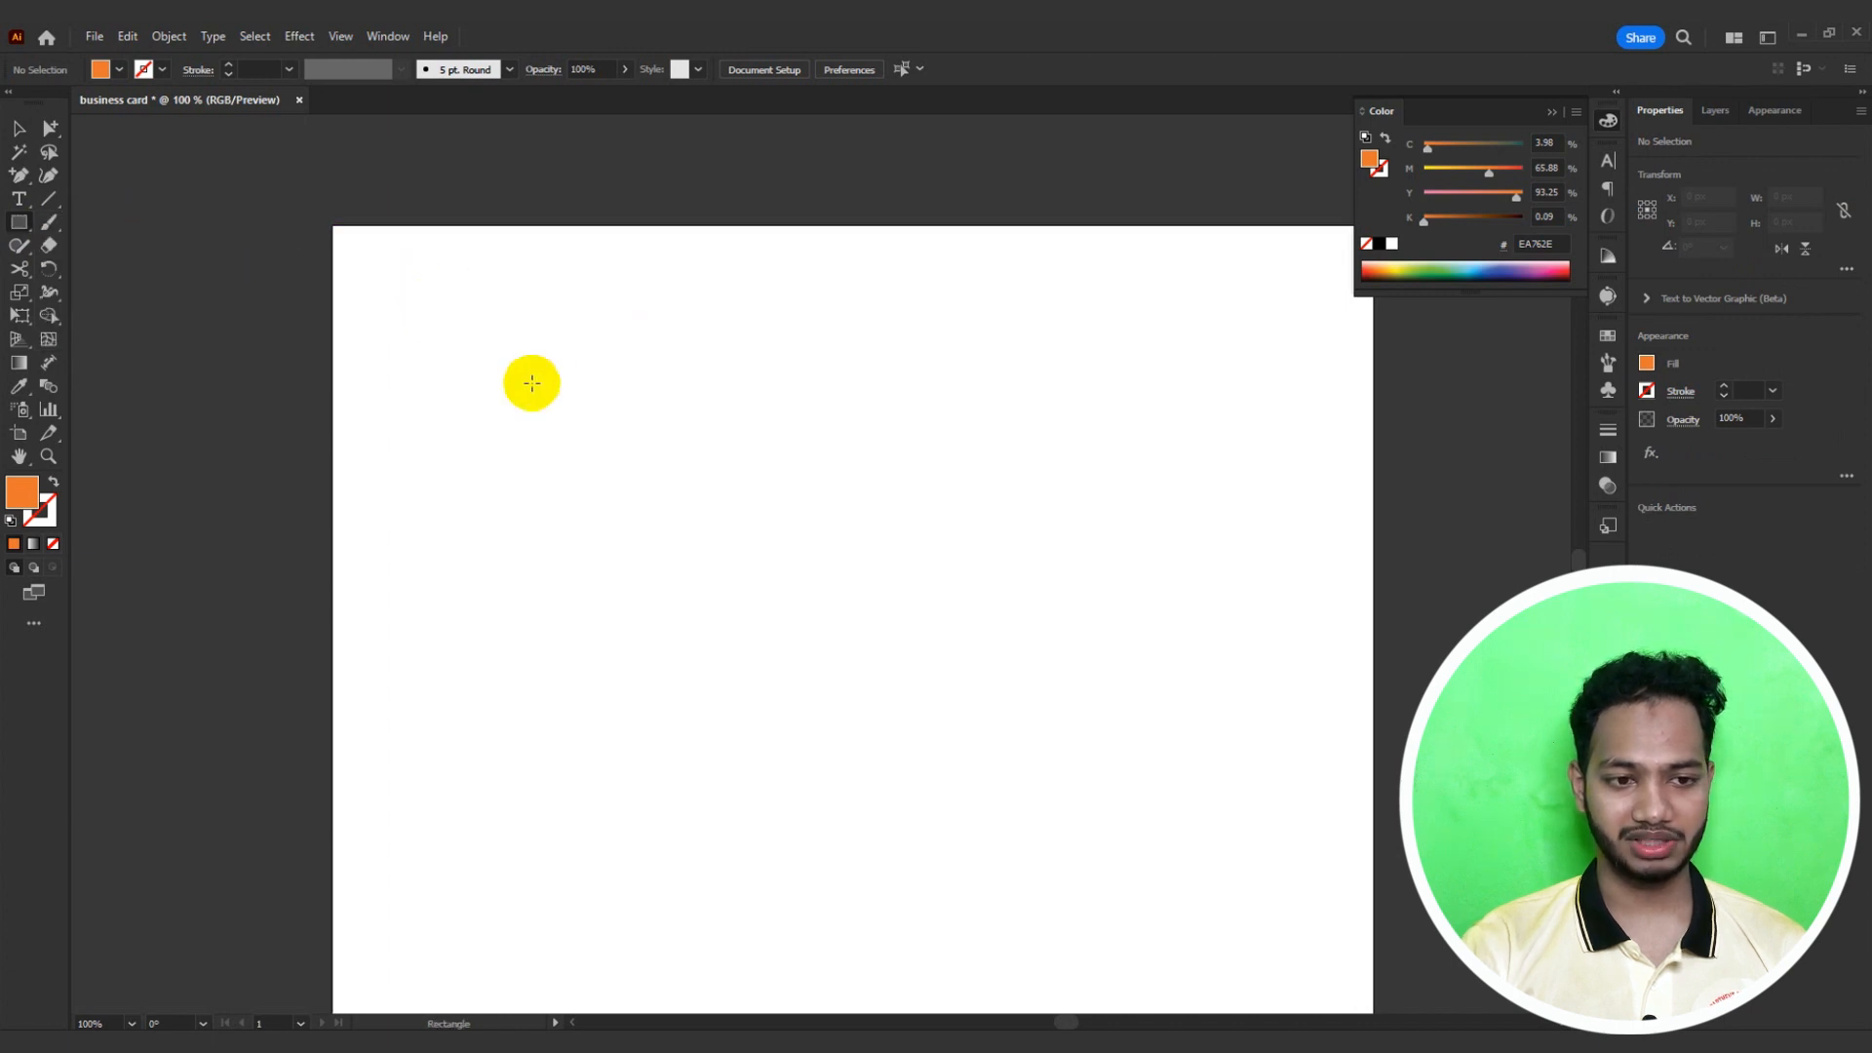
mouse_move(582, 402)
left_mouse_down()
mouse_move(906, 685)
mouse_move(849, 673)
mouse_move(724, 580)
mouse_move(949, 439)
mouse_move(1094, 497)
mouse_move(1091, 798)
mouse_move(739, 806)
mouse_move(627, 418)
mouse_move(916, 618)
mouse_move(698, 468)
mouse_move(878, 635)
mouse_move(874, 656)
mouse_move(793, 556)
mouse_move(616, 430)
left_mouse_up()
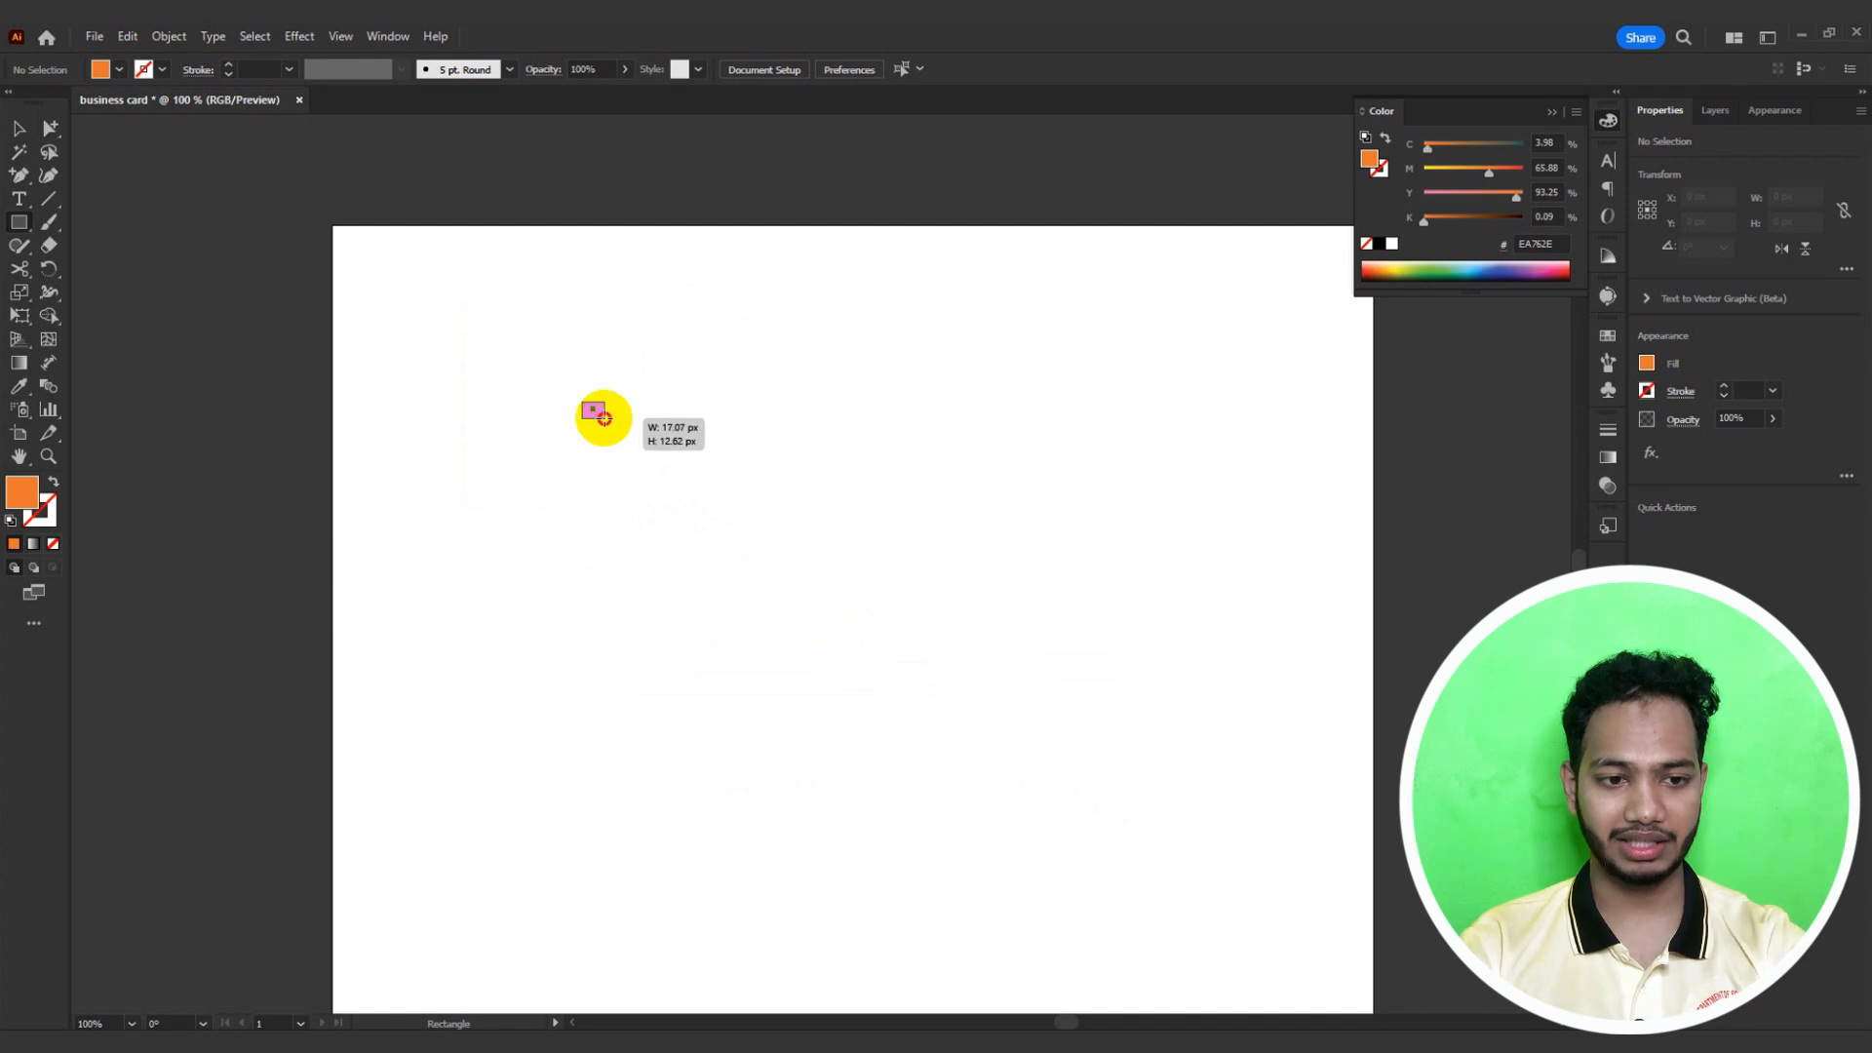
left_click_drag(605, 418, 663, 444)
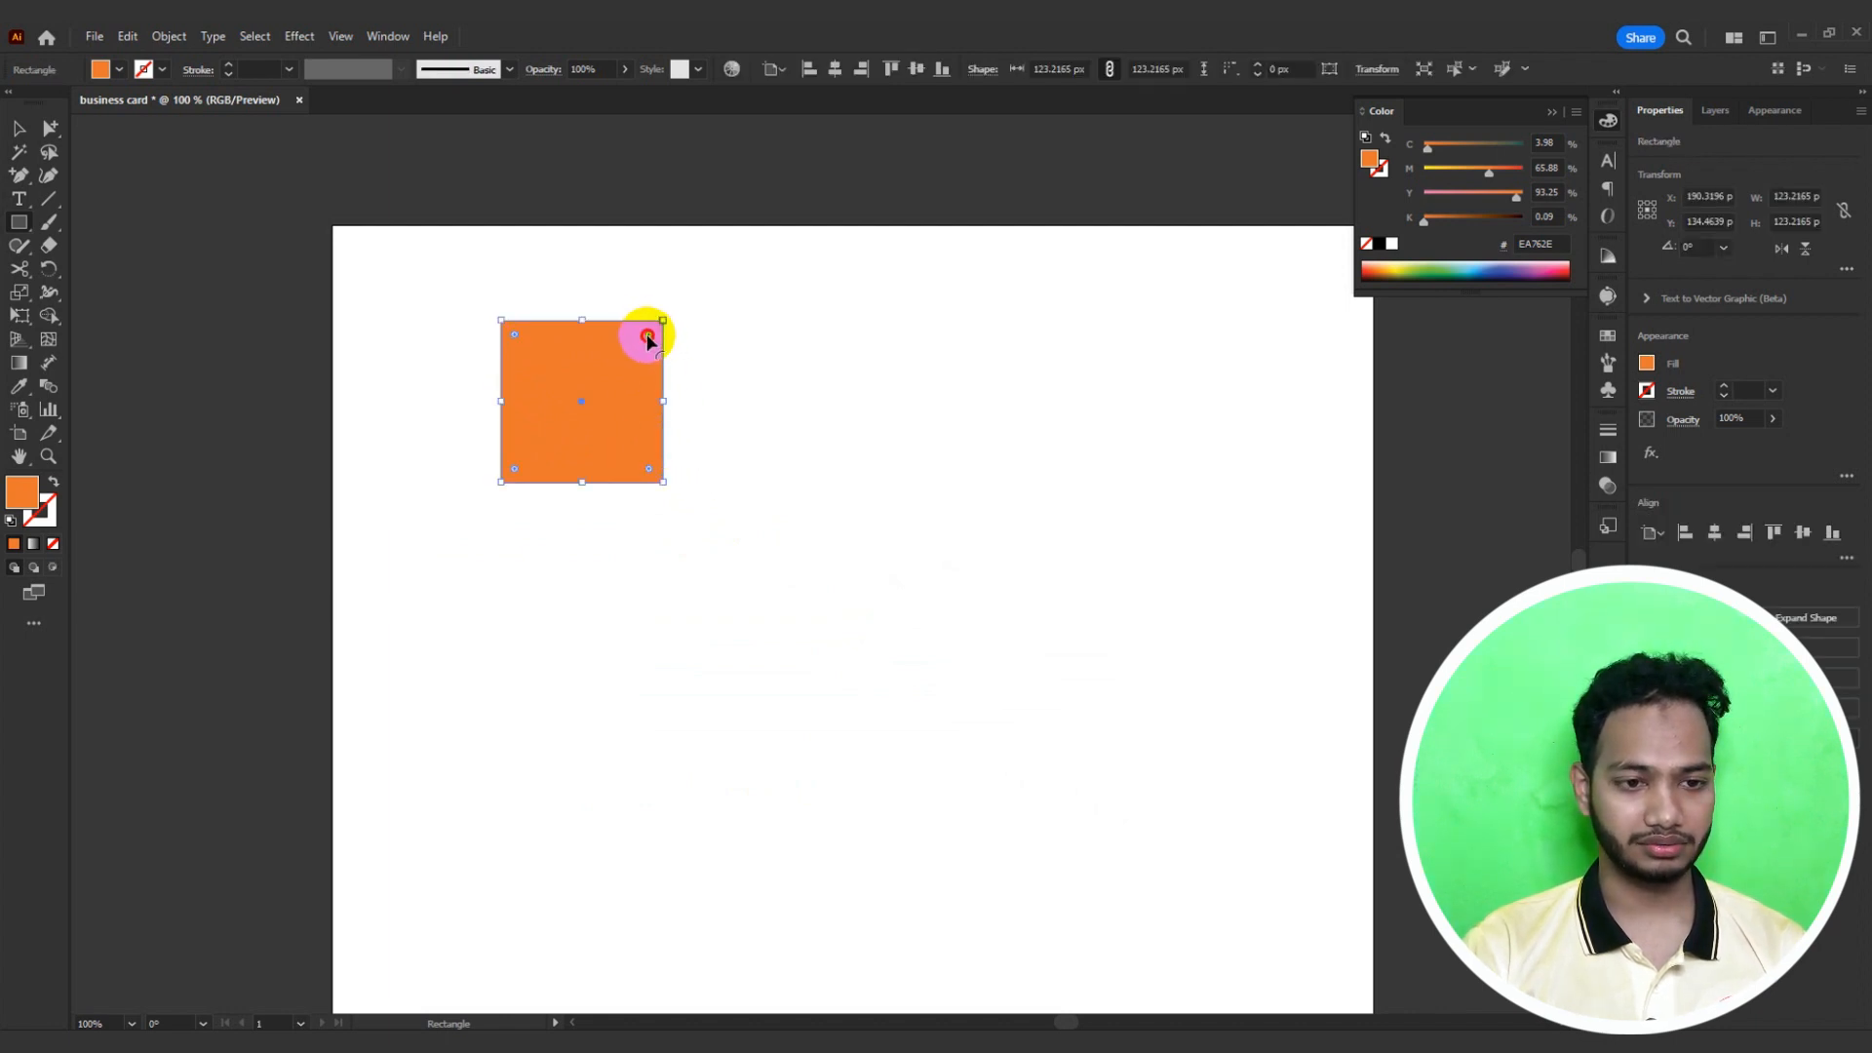
- Try rounding the orange square's corners with its live corner control, and return the corner radius to 0 px
mouse_move(648, 338)
left_mouse_down()
mouse_move(568, 422)
mouse_move(581, 380)
mouse_move(648, 349)
left_mouse_up()
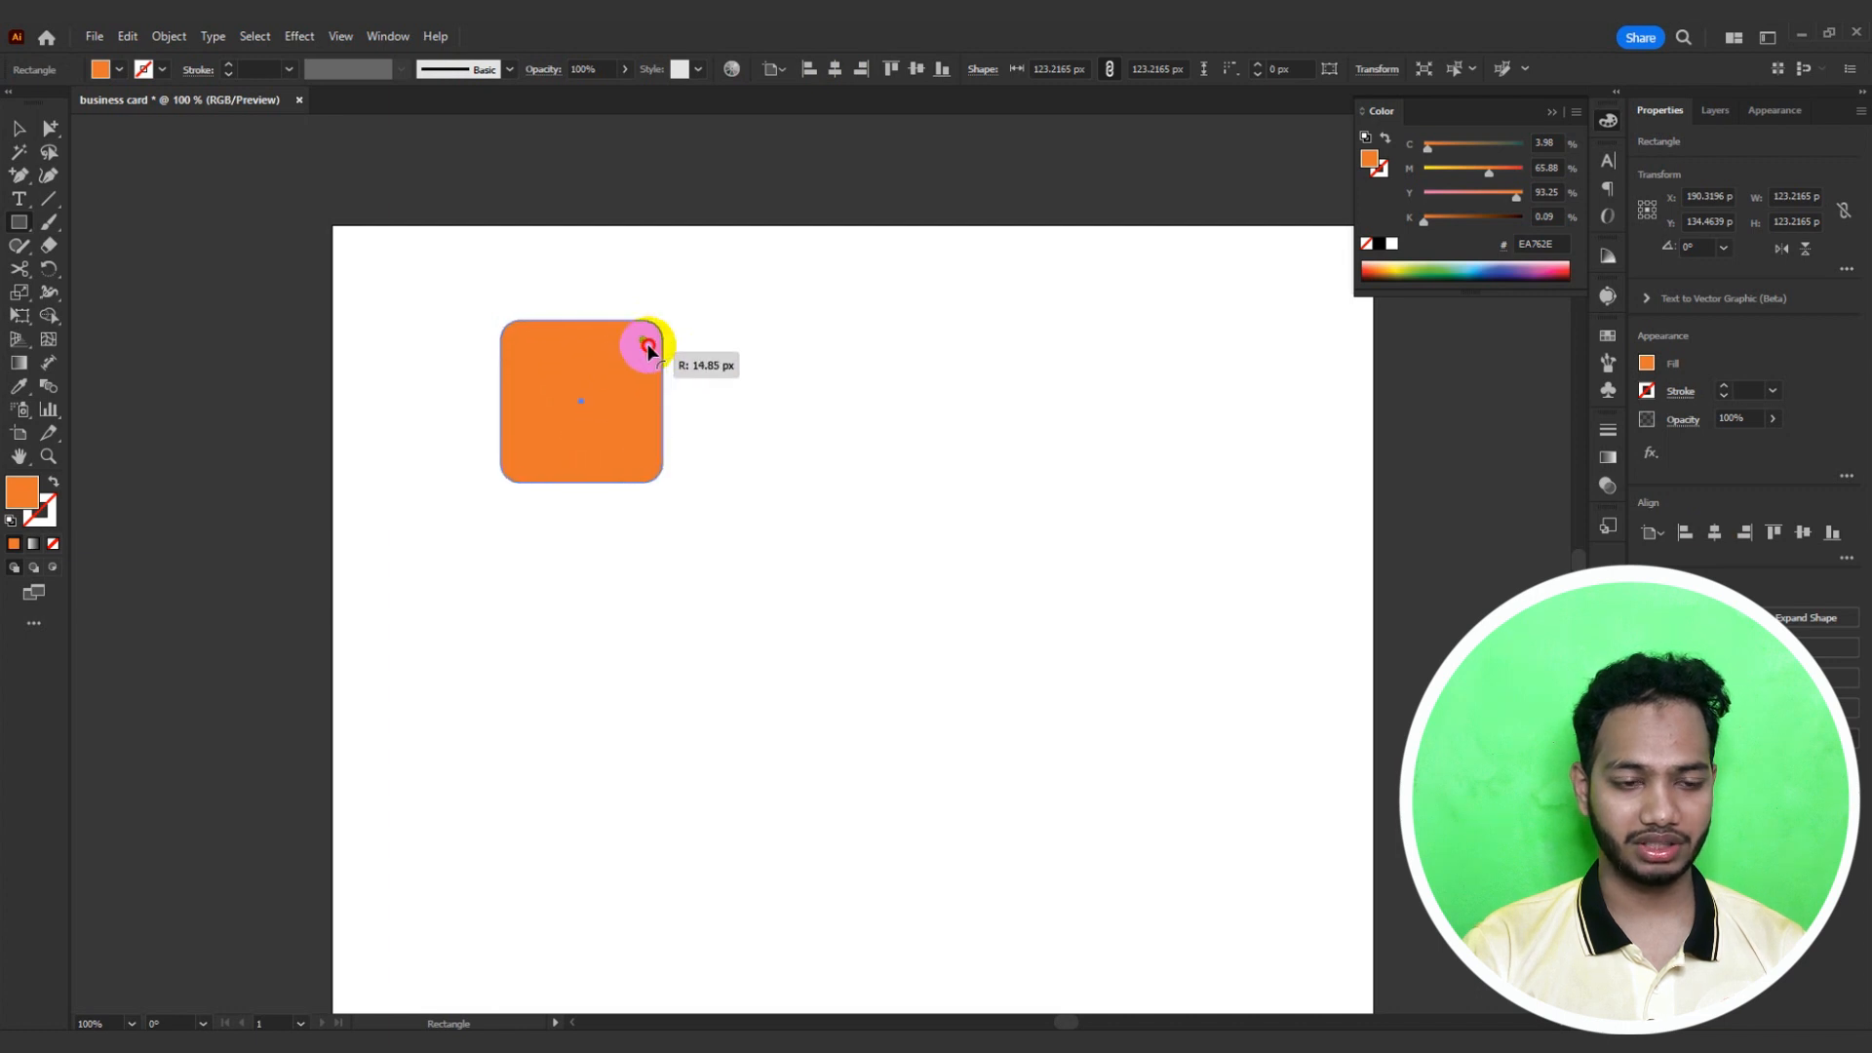
scroll(653, 334, "up", 5)
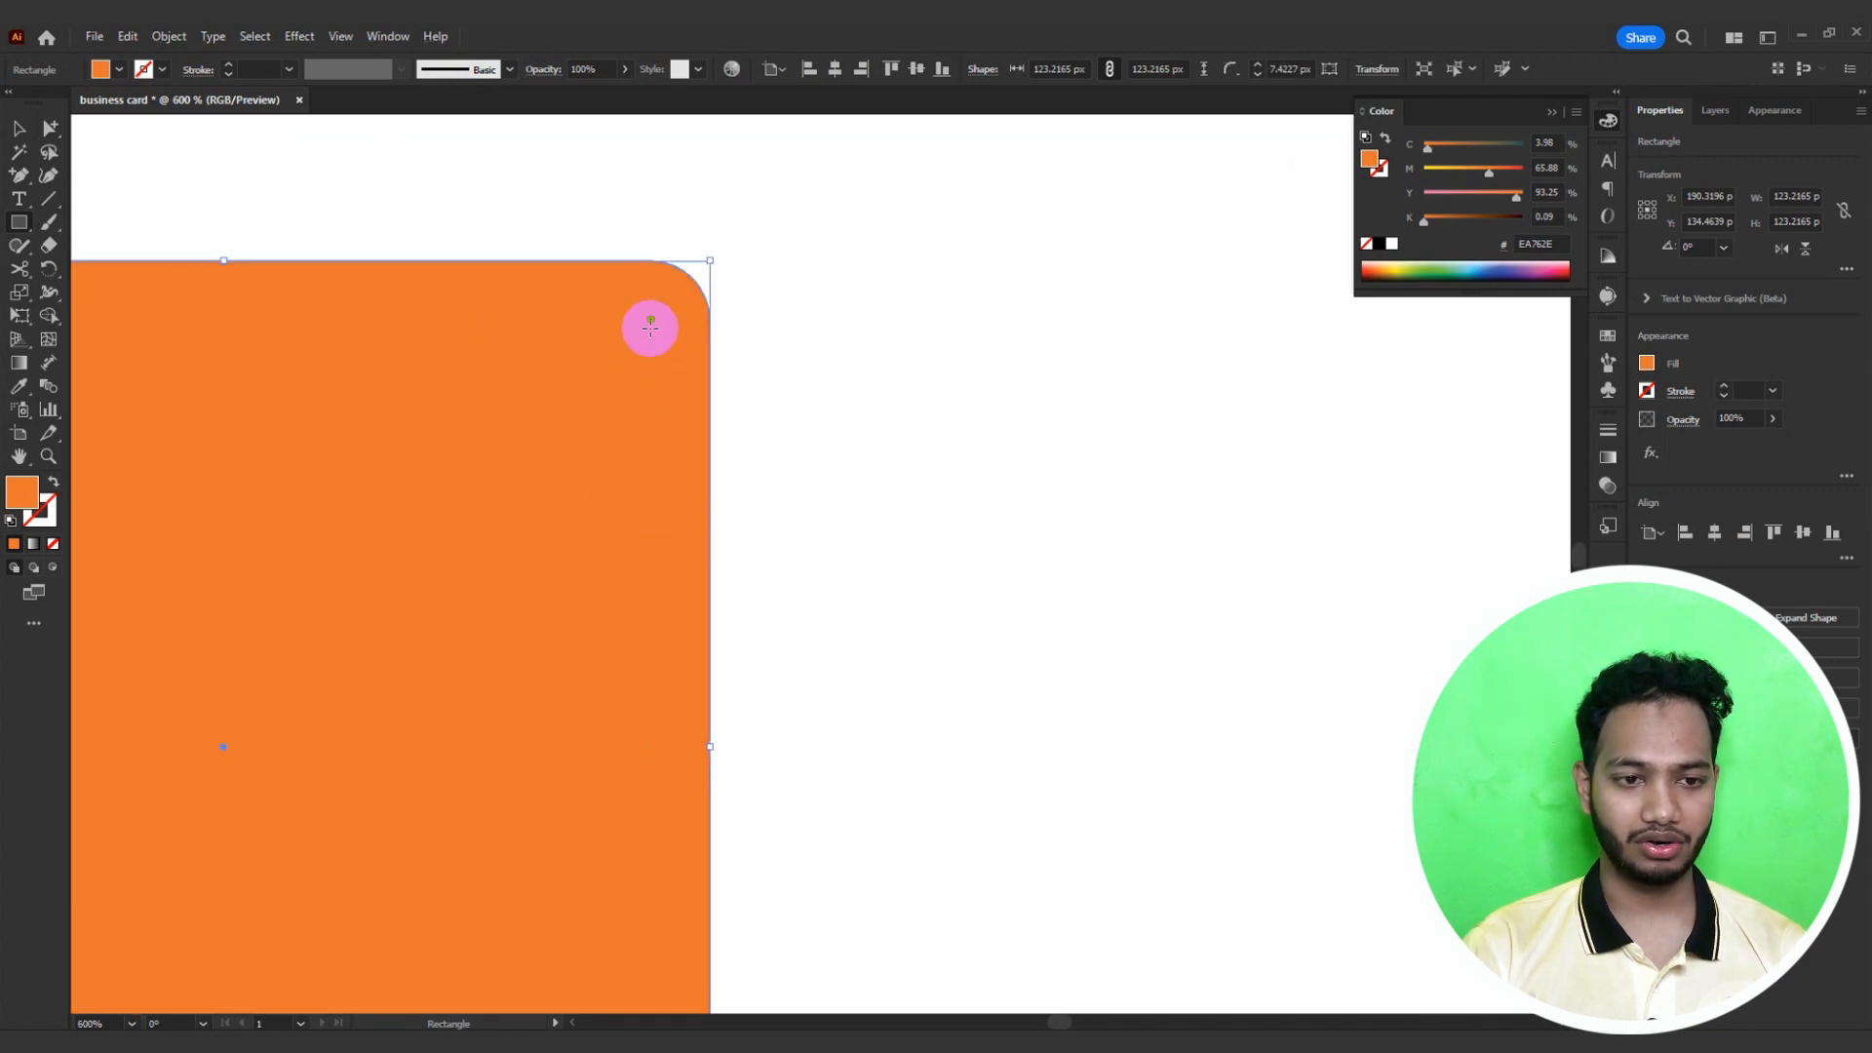
mouse_move(651, 321)
left_mouse_down()
mouse_move(530, 419)
mouse_move(669, 305)
mouse_move(497, 471)
mouse_move(638, 300)
left_mouse_up()
scroll(576, 384, "down", 3)
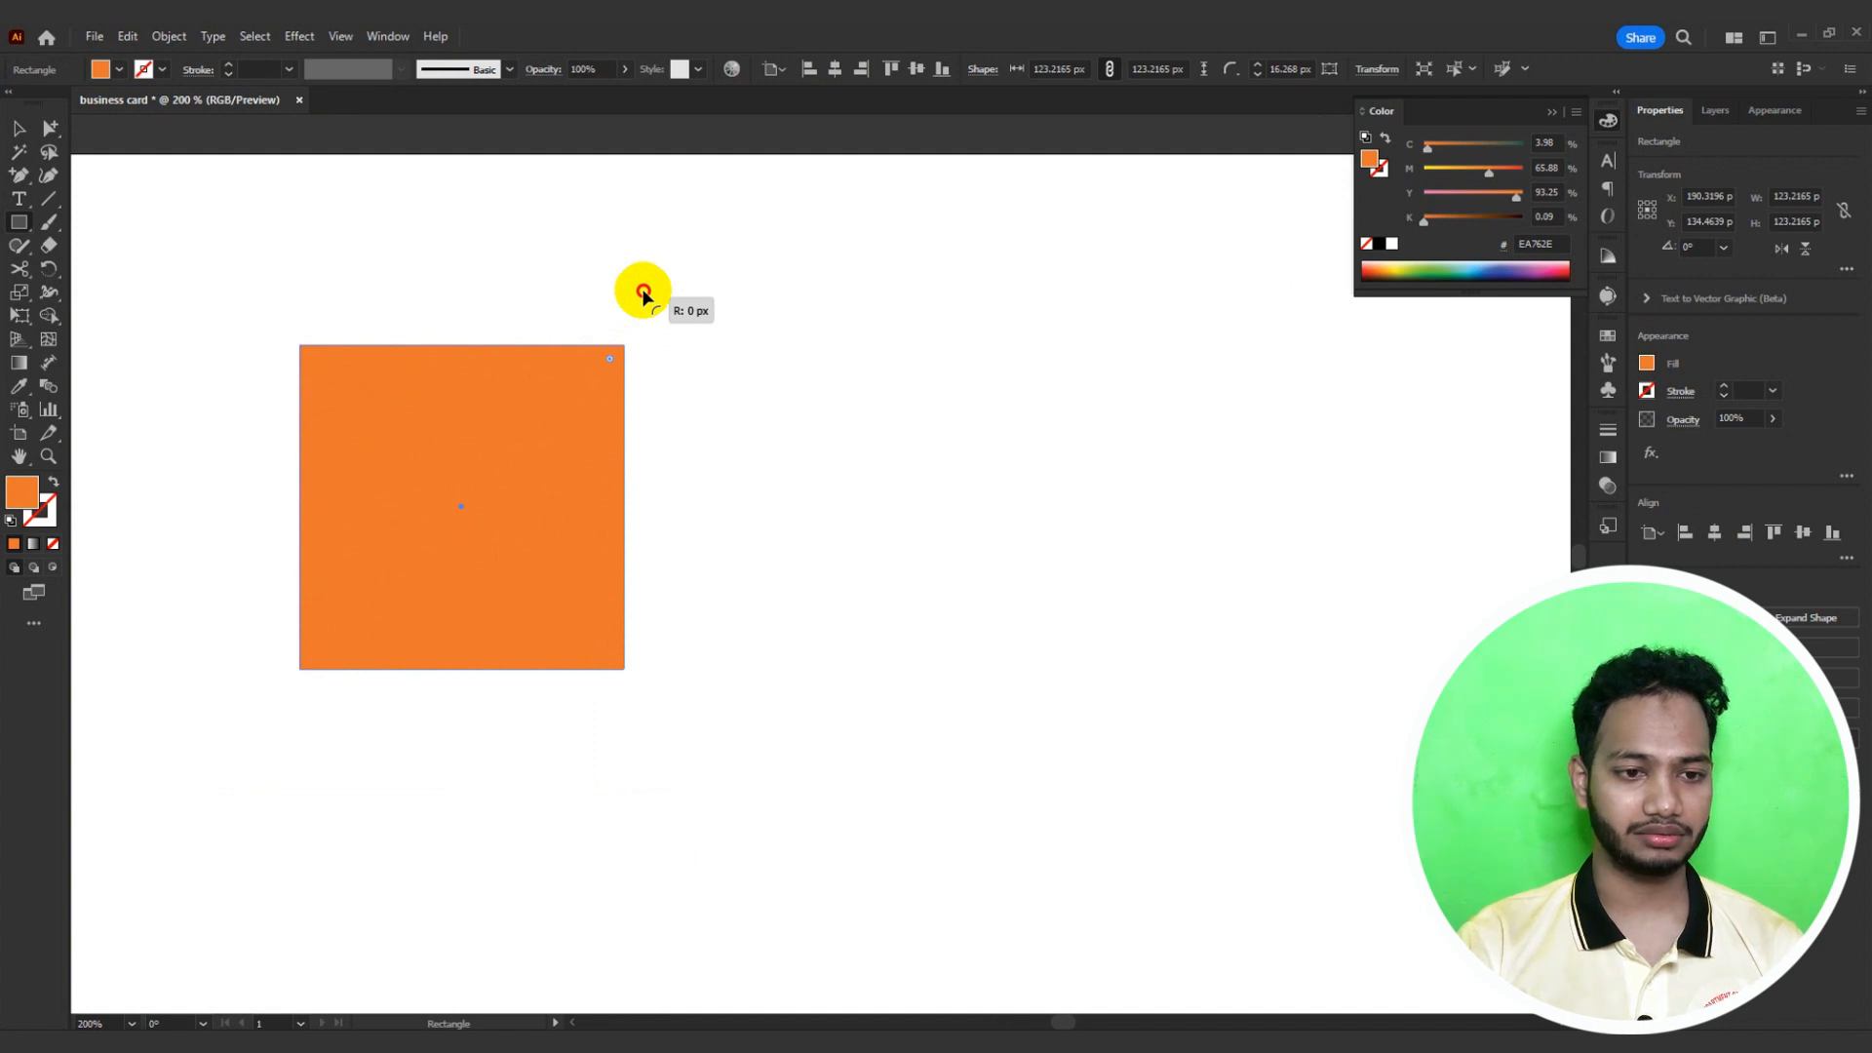
left_click_drag(642, 289, 670, 367)
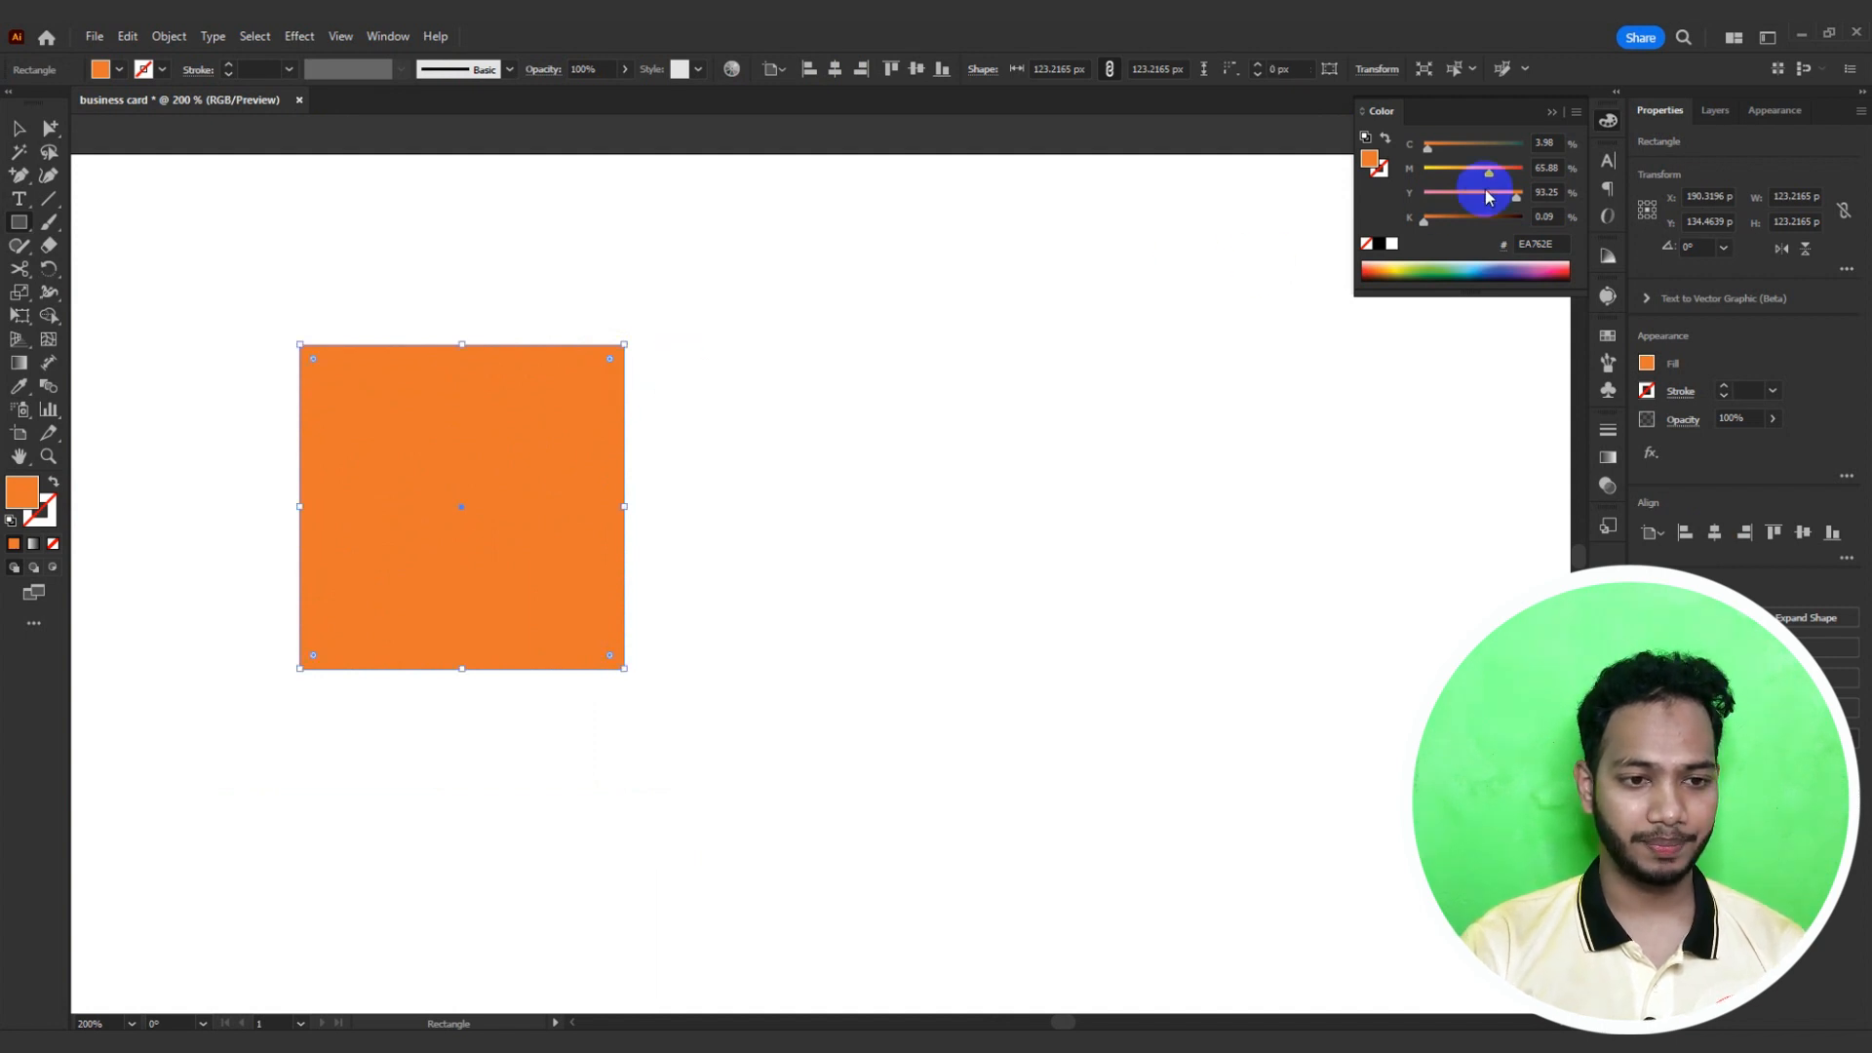
- Raise the magenta value of the square's fill to 97% for a red color
left_click(1609, 121)
left_click(1609, 121)
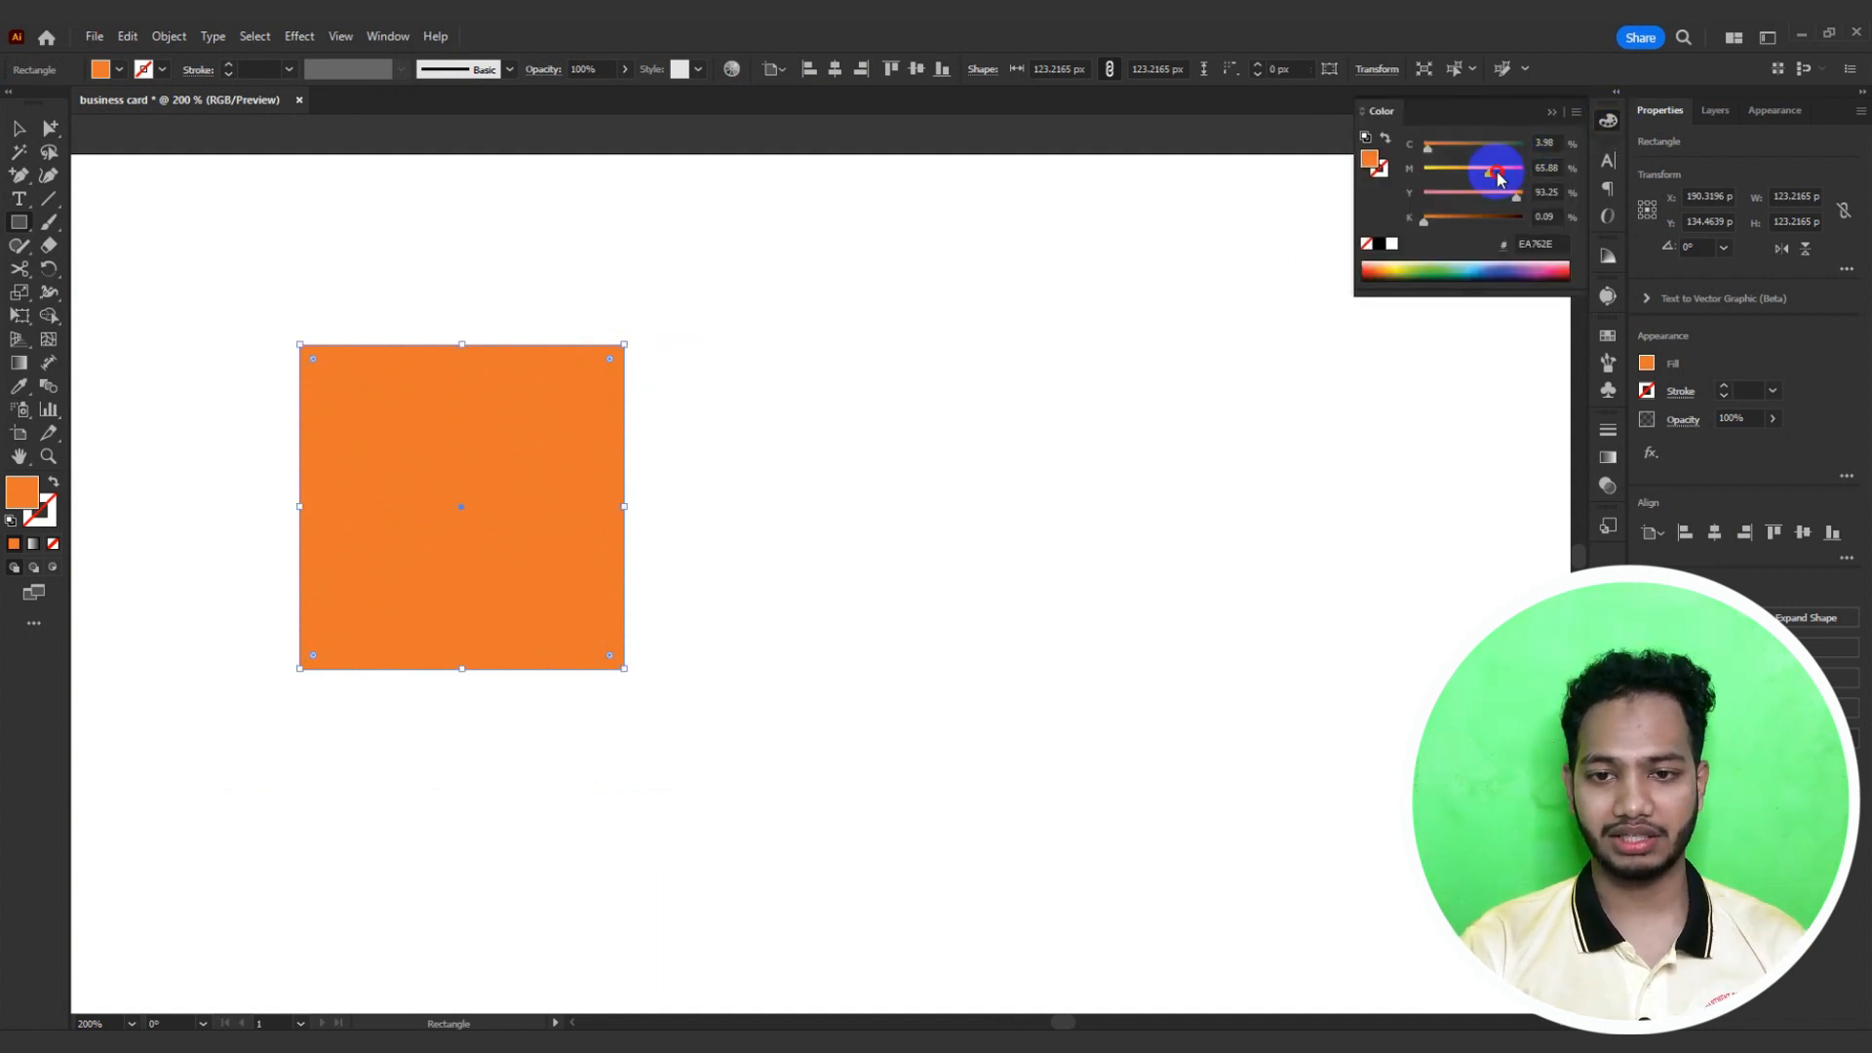
left_click_drag(1489, 173, 1519, 186)
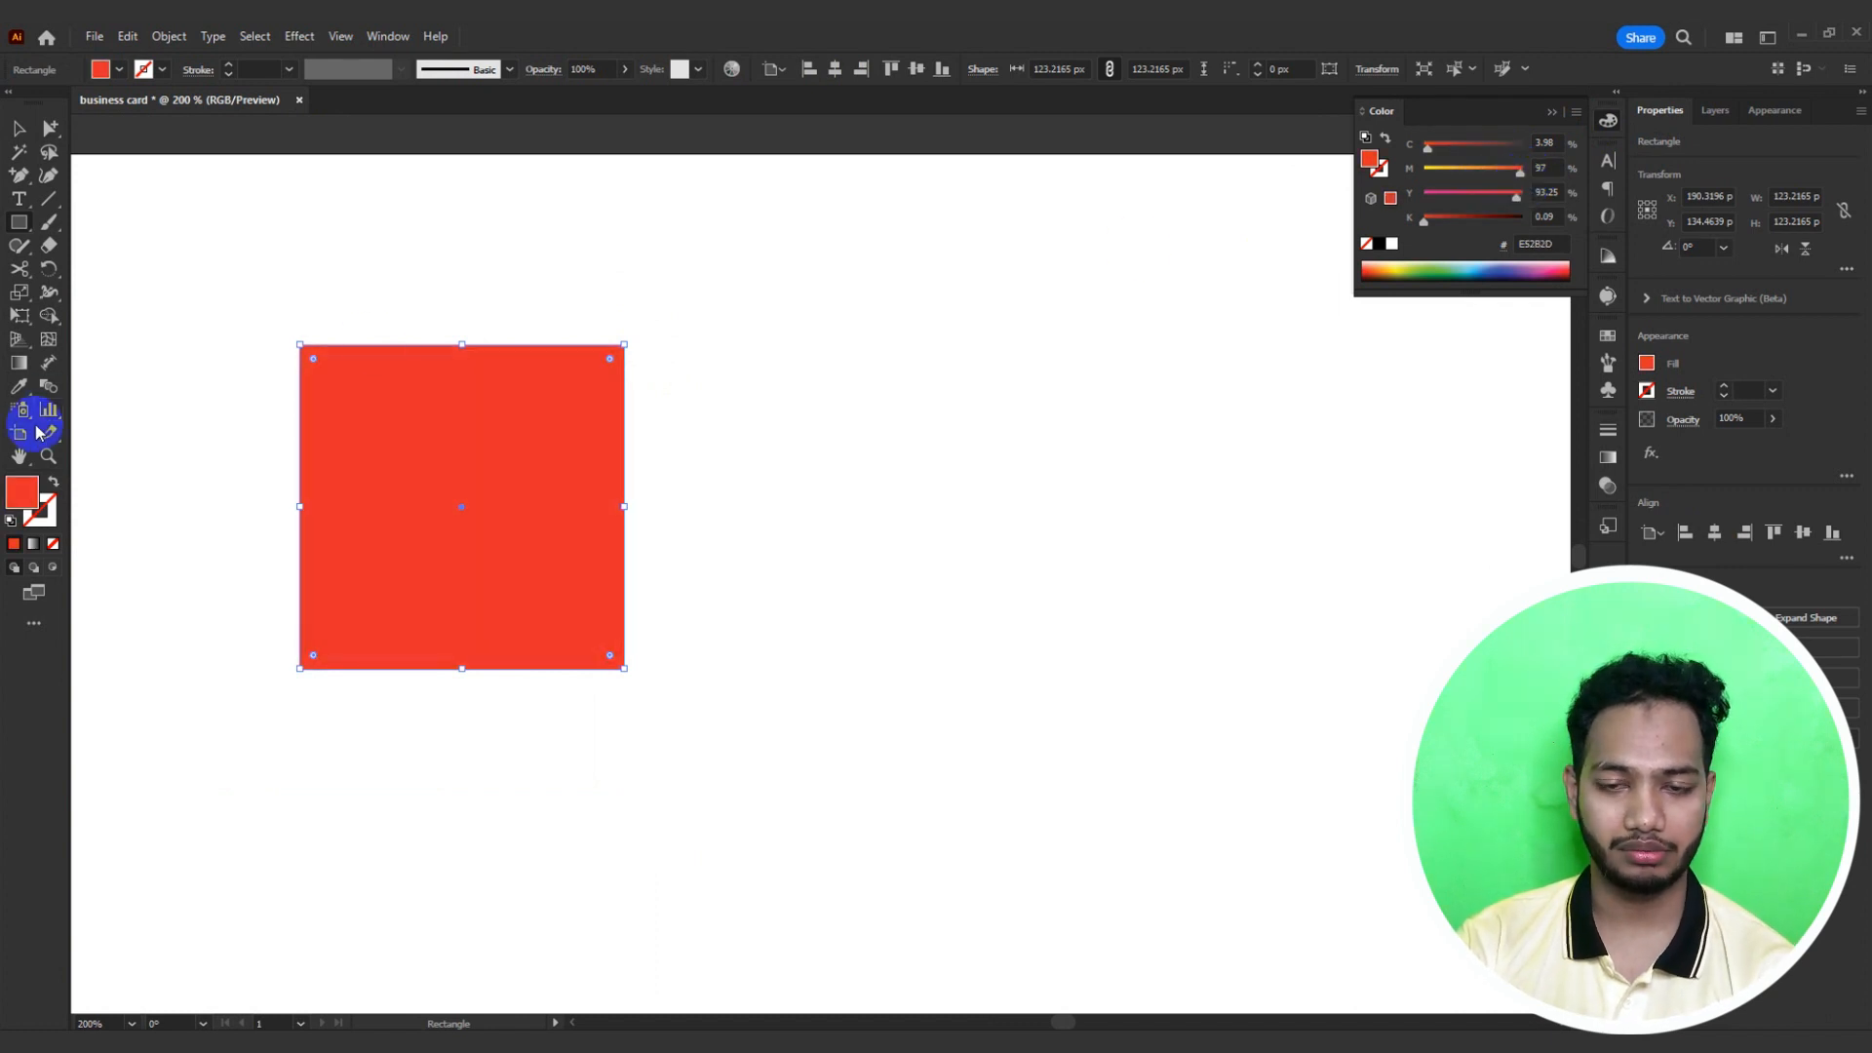
- Try green and muted blue fills for the square in the Color Picker, and apply bright blue 0048EA
double_click(20, 494)
left_click_drag(1443, 520, 1061, 377)
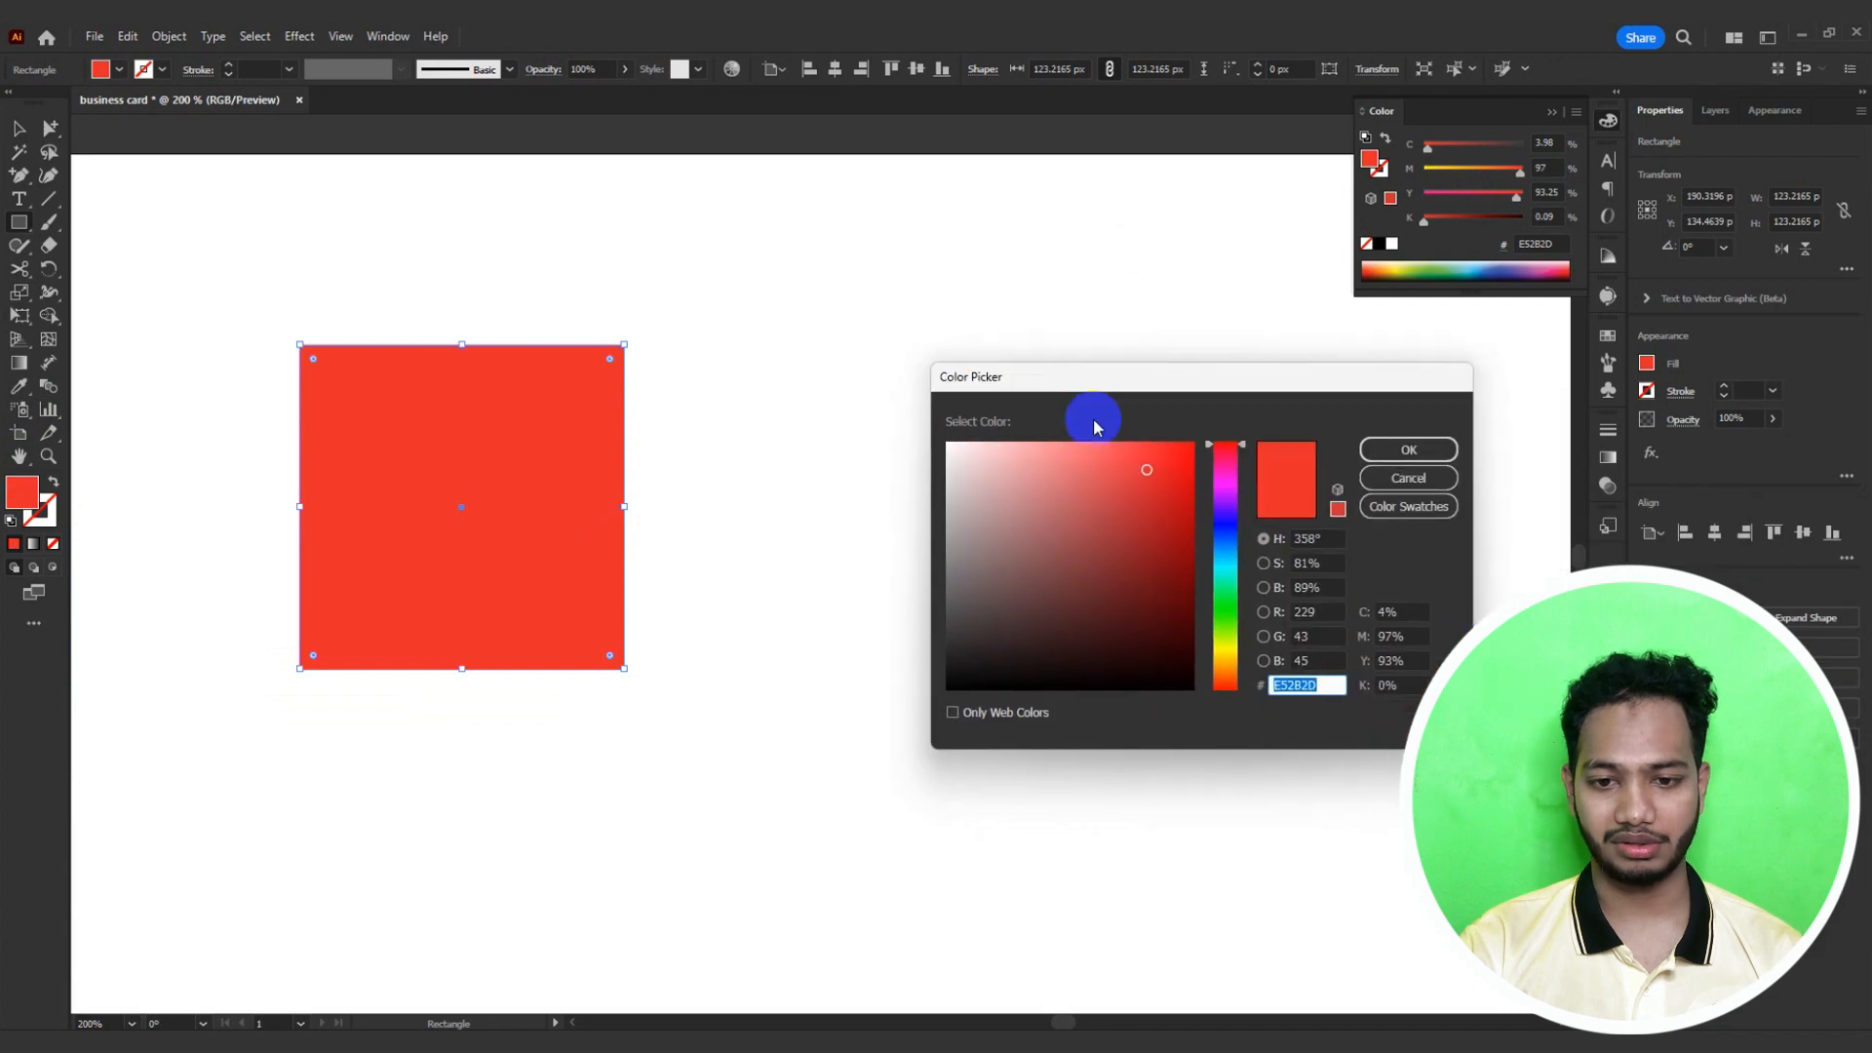
left_click_drag(1131, 472, 1230, 613)
left_click_drag(1162, 592, 1112, 549)
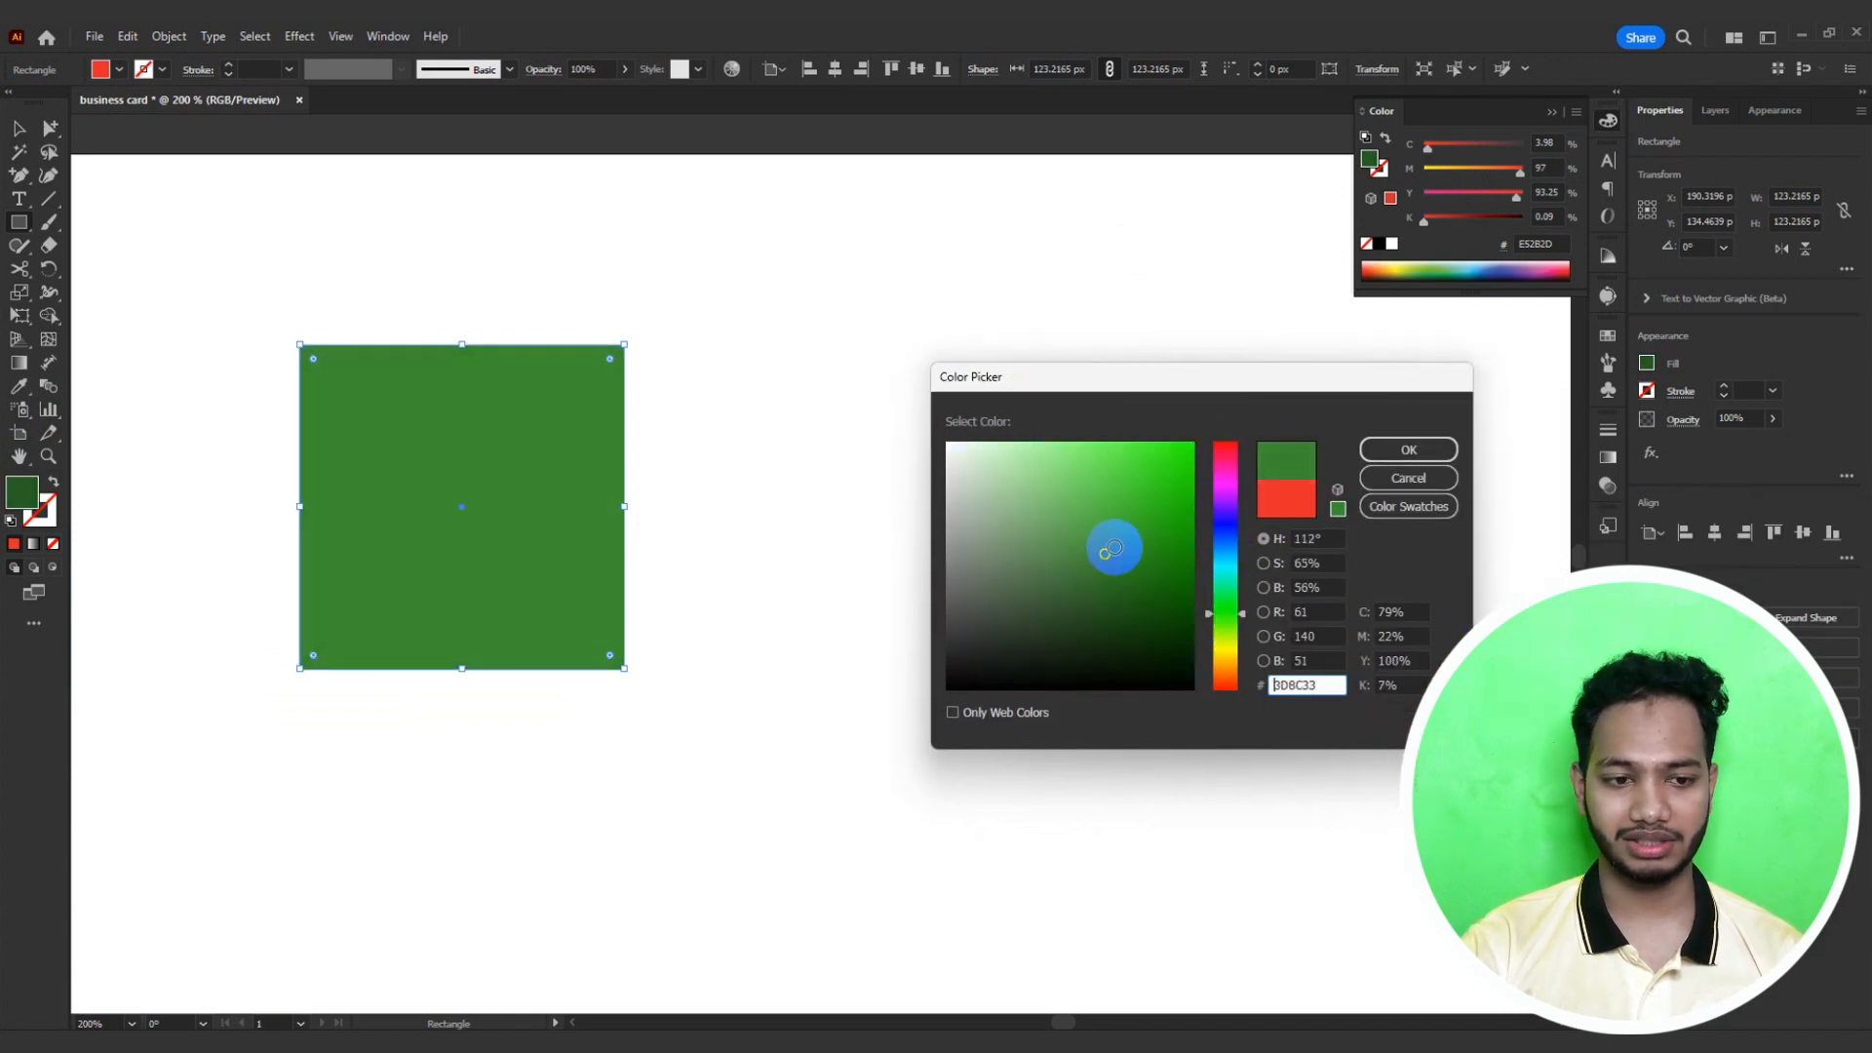
left_click(1226, 551)
left_click(1307, 554)
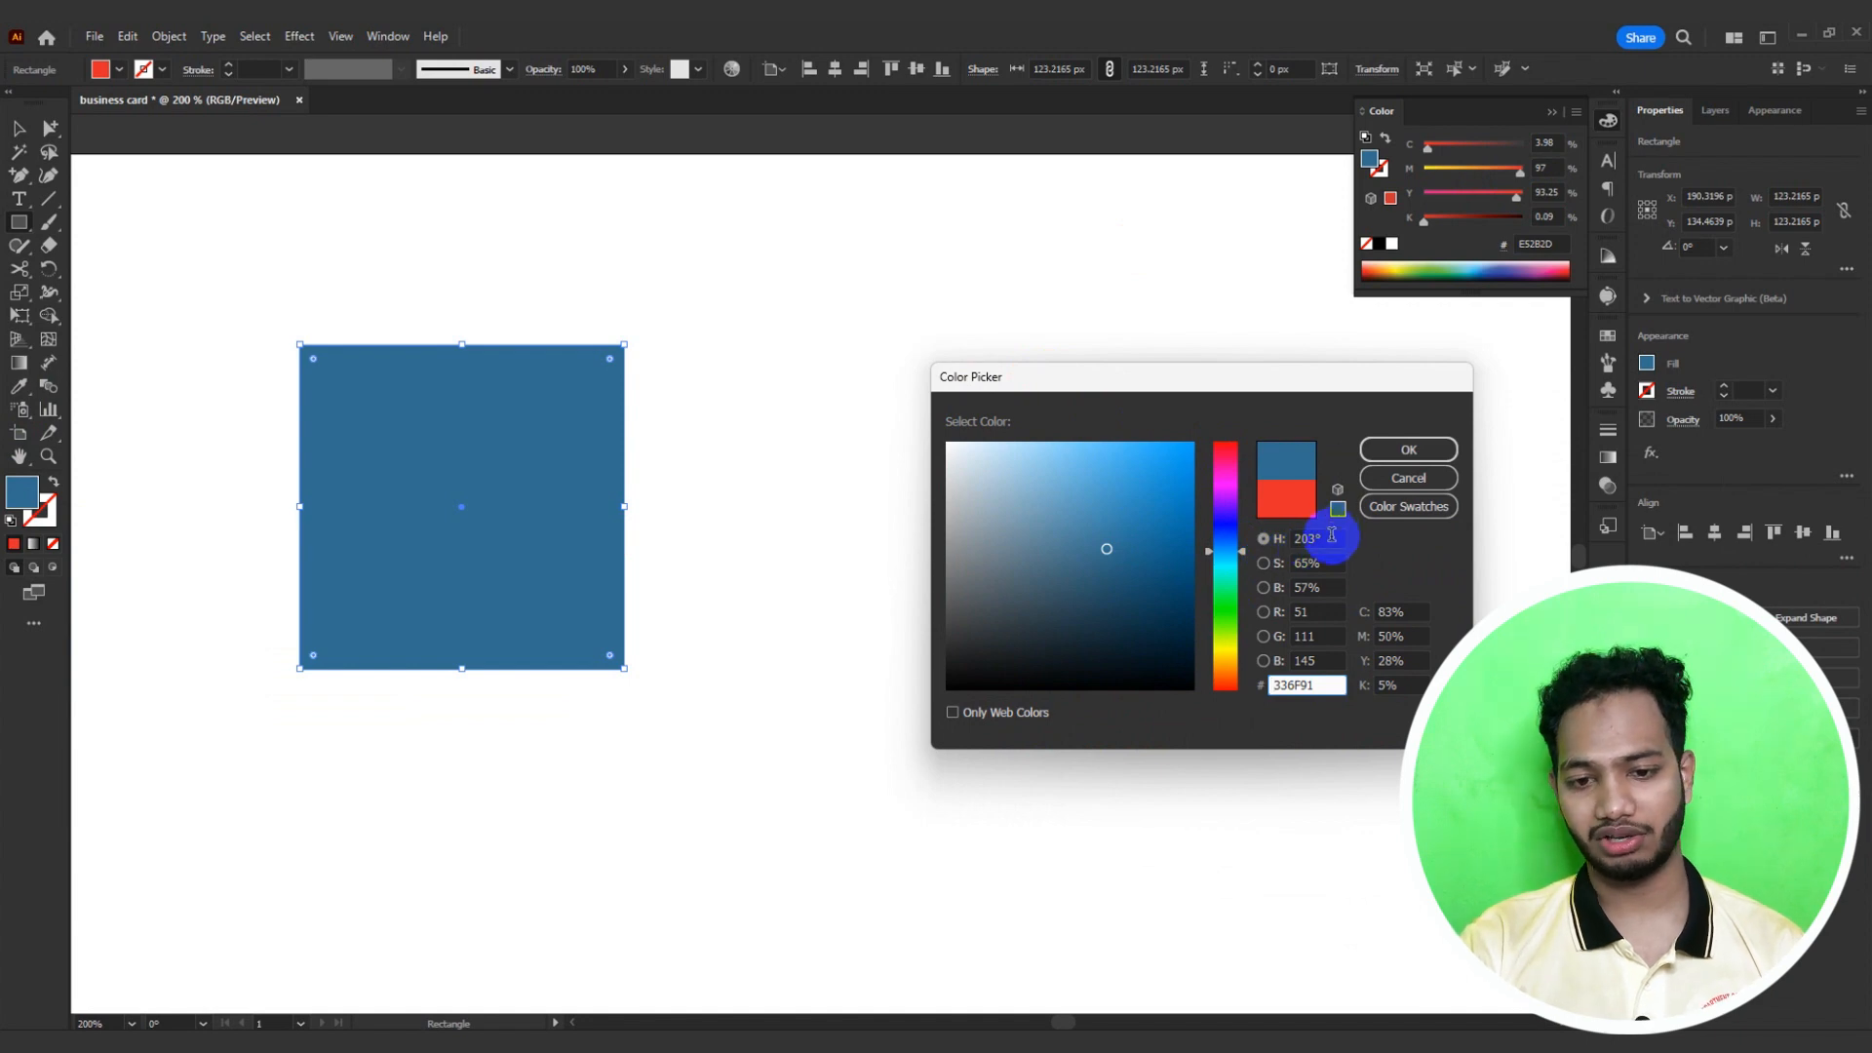
left_click(1337, 493)
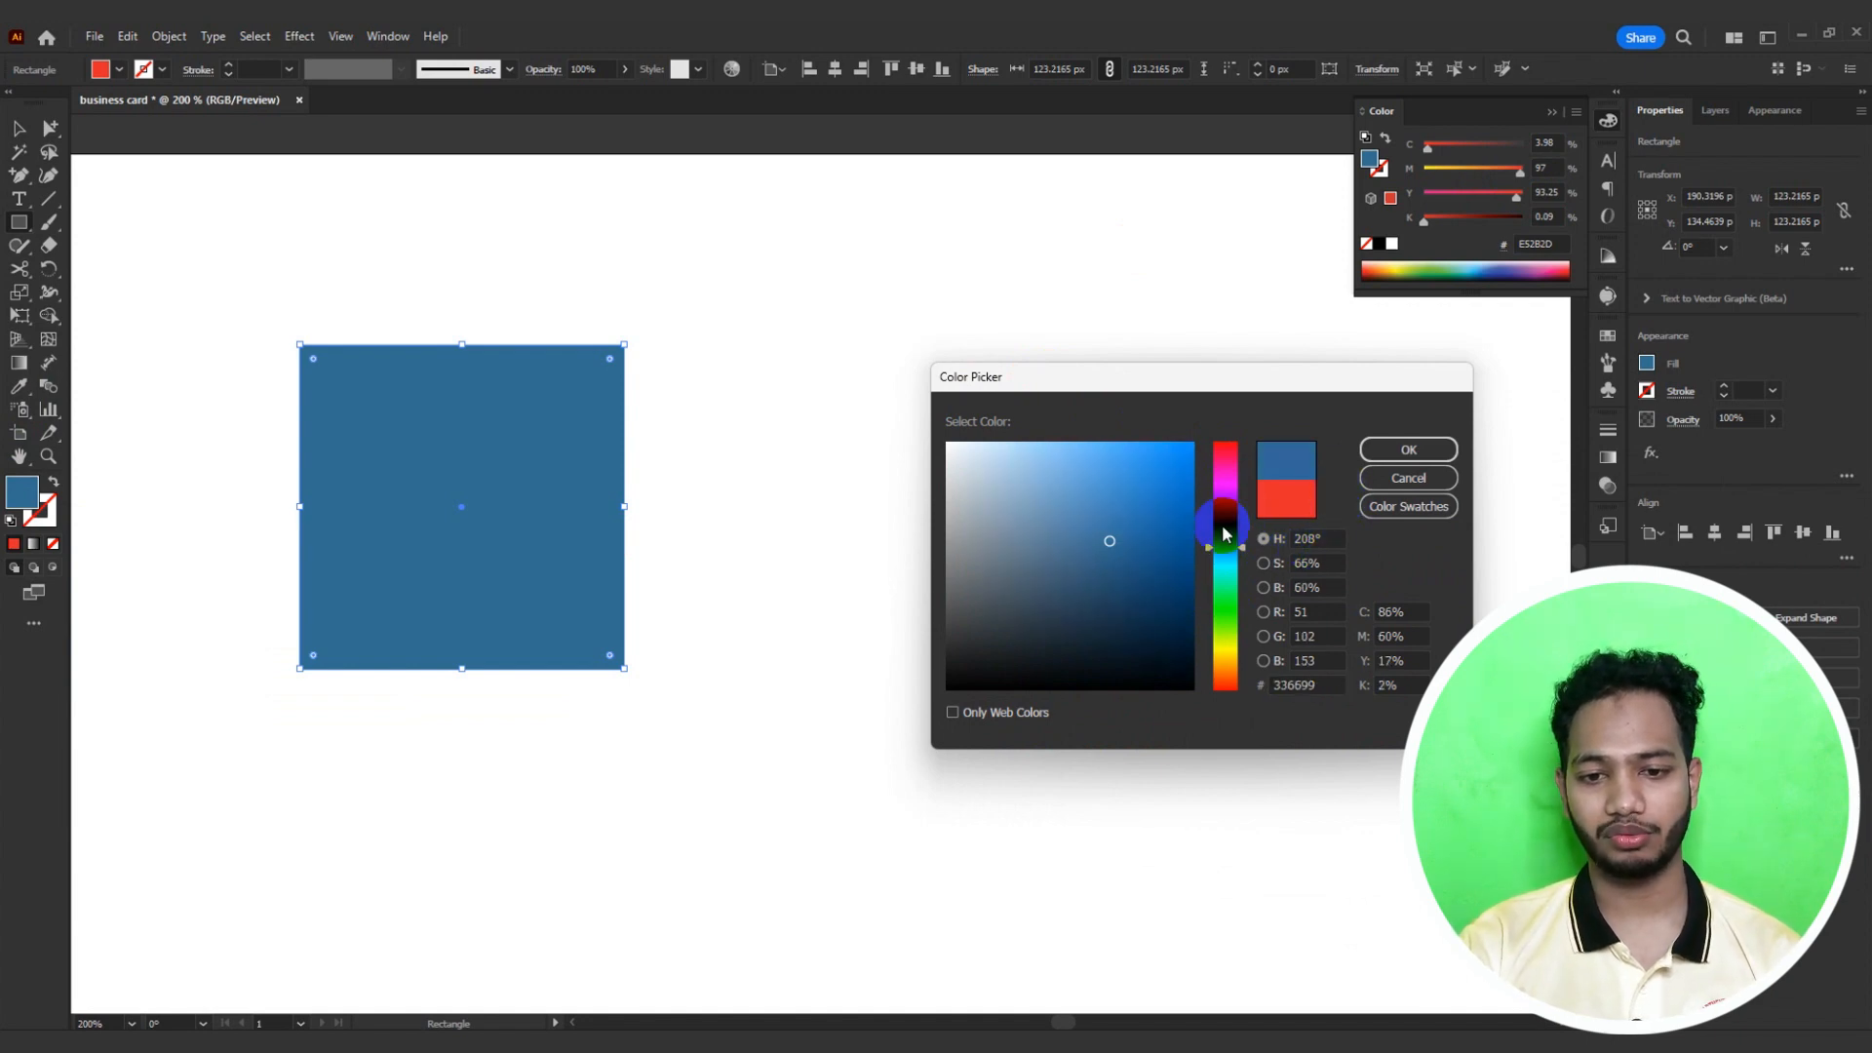
mouse_move(1174, 510)
left_mouse_down()
mouse_move(1191, 462)
mouse_move(1224, 538)
left_mouse_up()
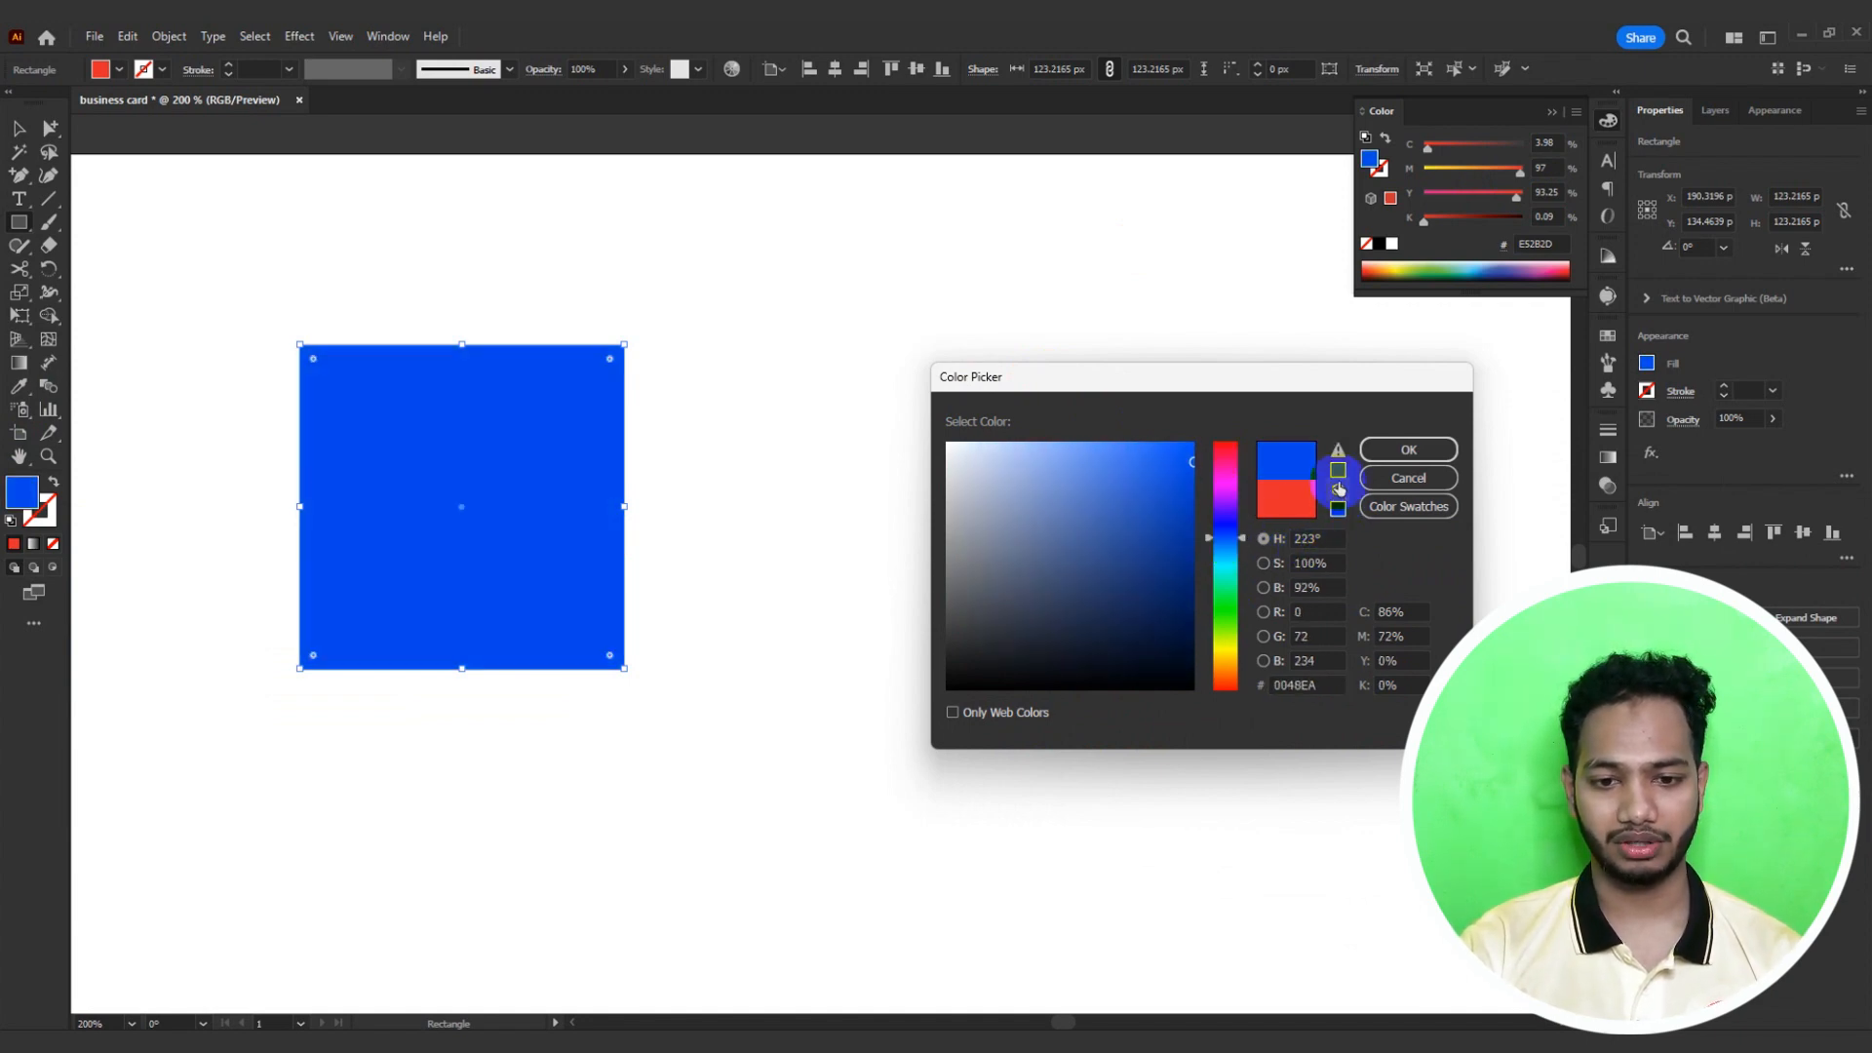
left_click(1408, 455)
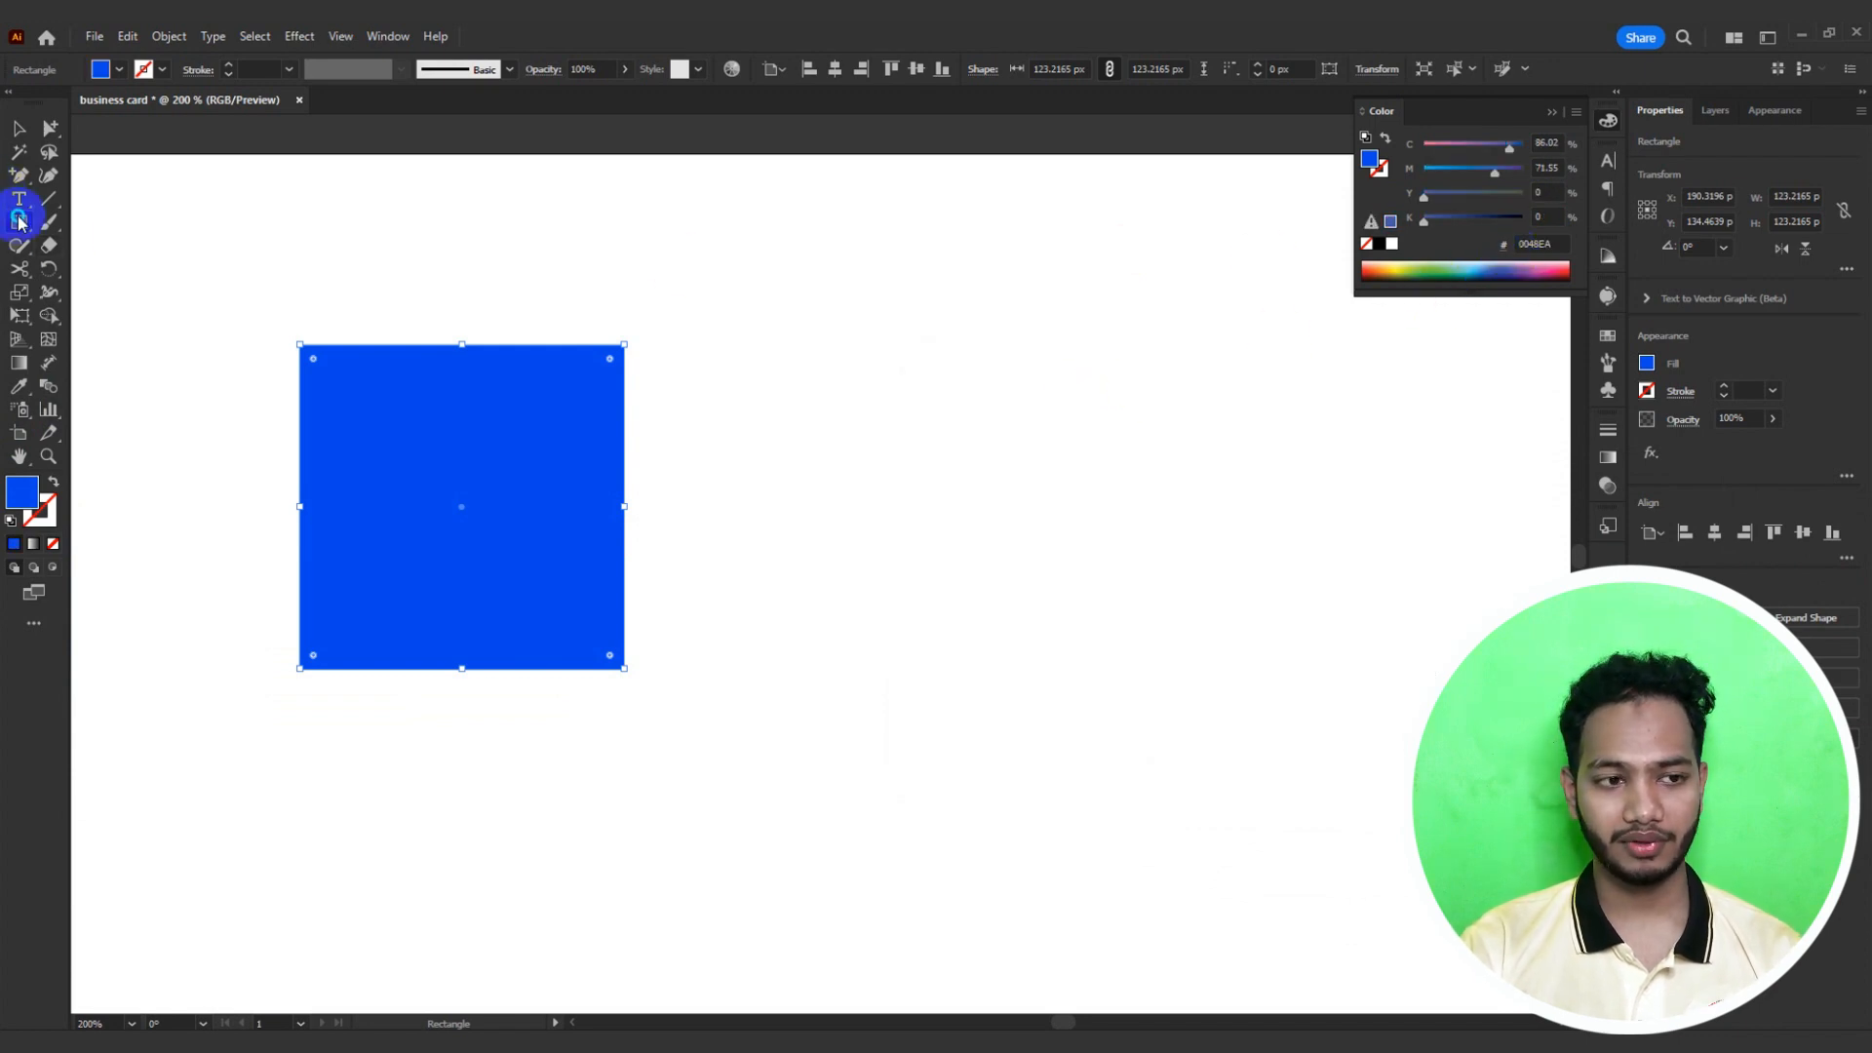
- Draw a blue rounded square about 131 px wide to the right of the first one with the Rounded Rectangle tool
left_click_drag(18, 222, 123, 244)
left_click_drag(723, 397, 1069, 736)
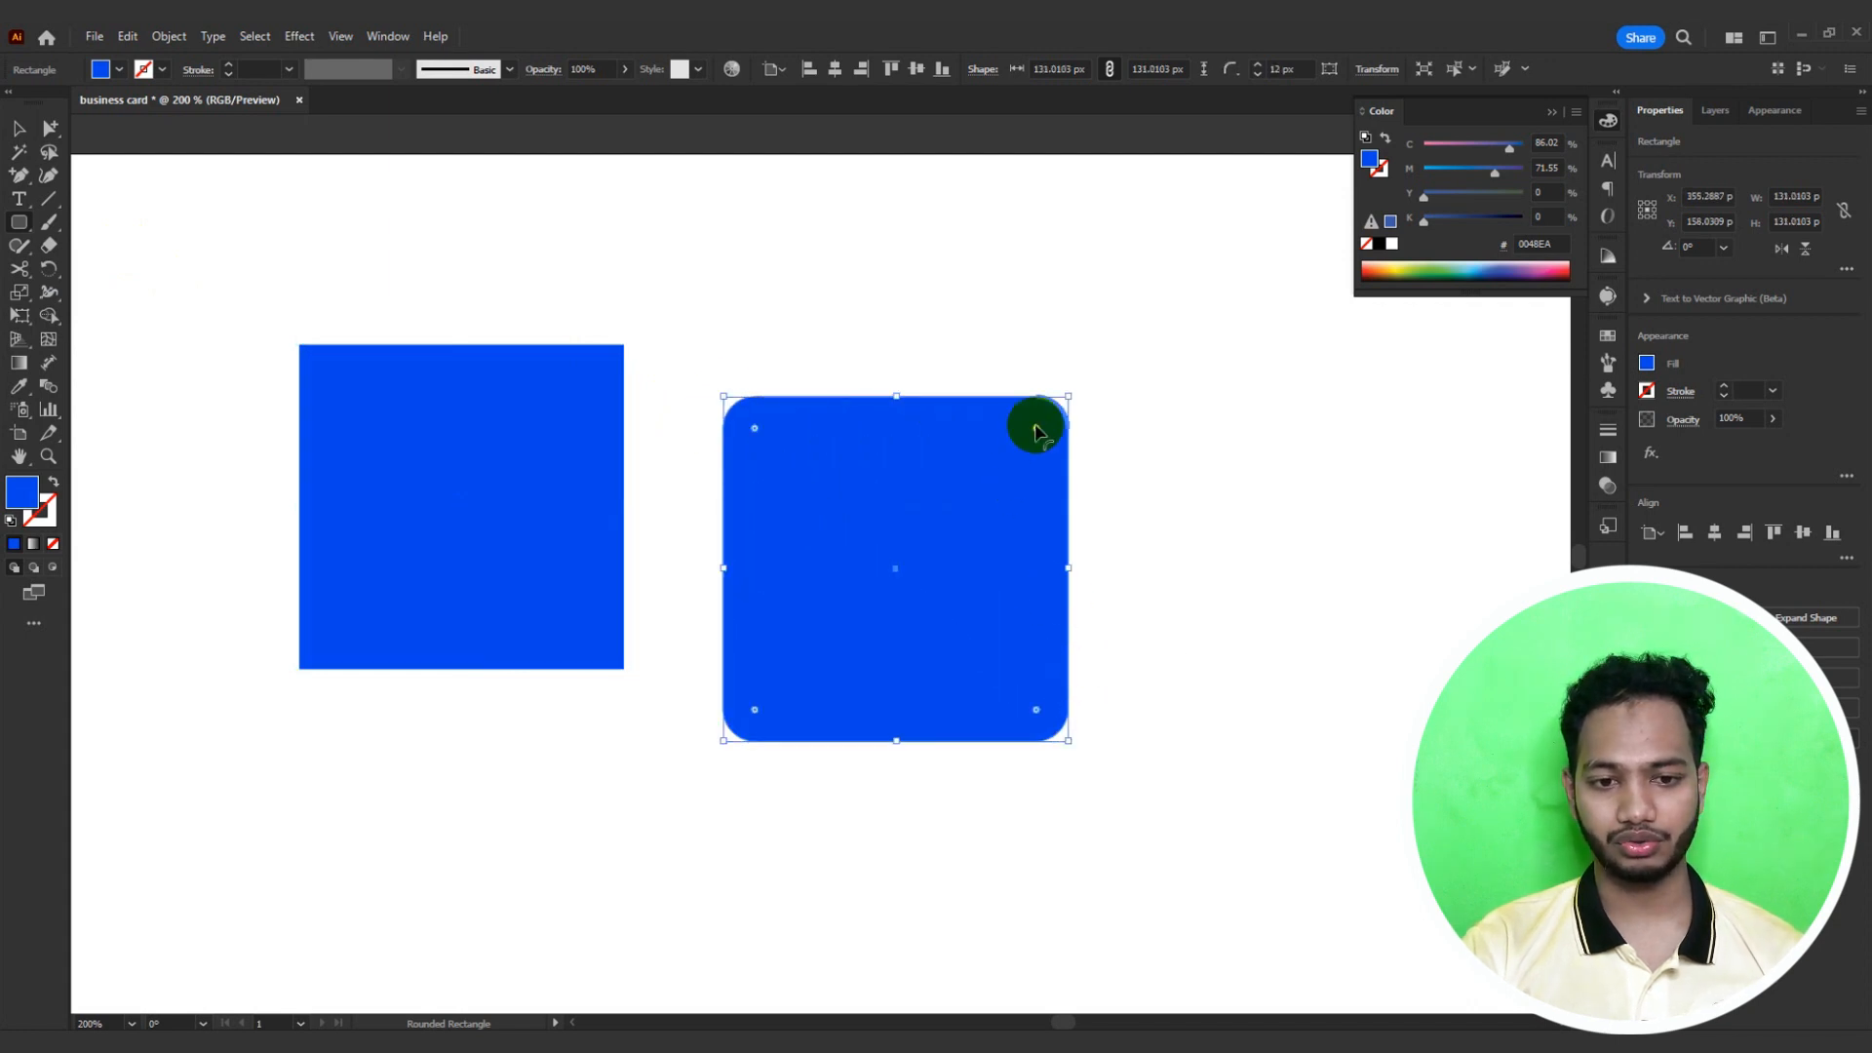
- Round the first square's corners to a radius of about 15 px and the second square's to about 16 px
left_click(601, 383)
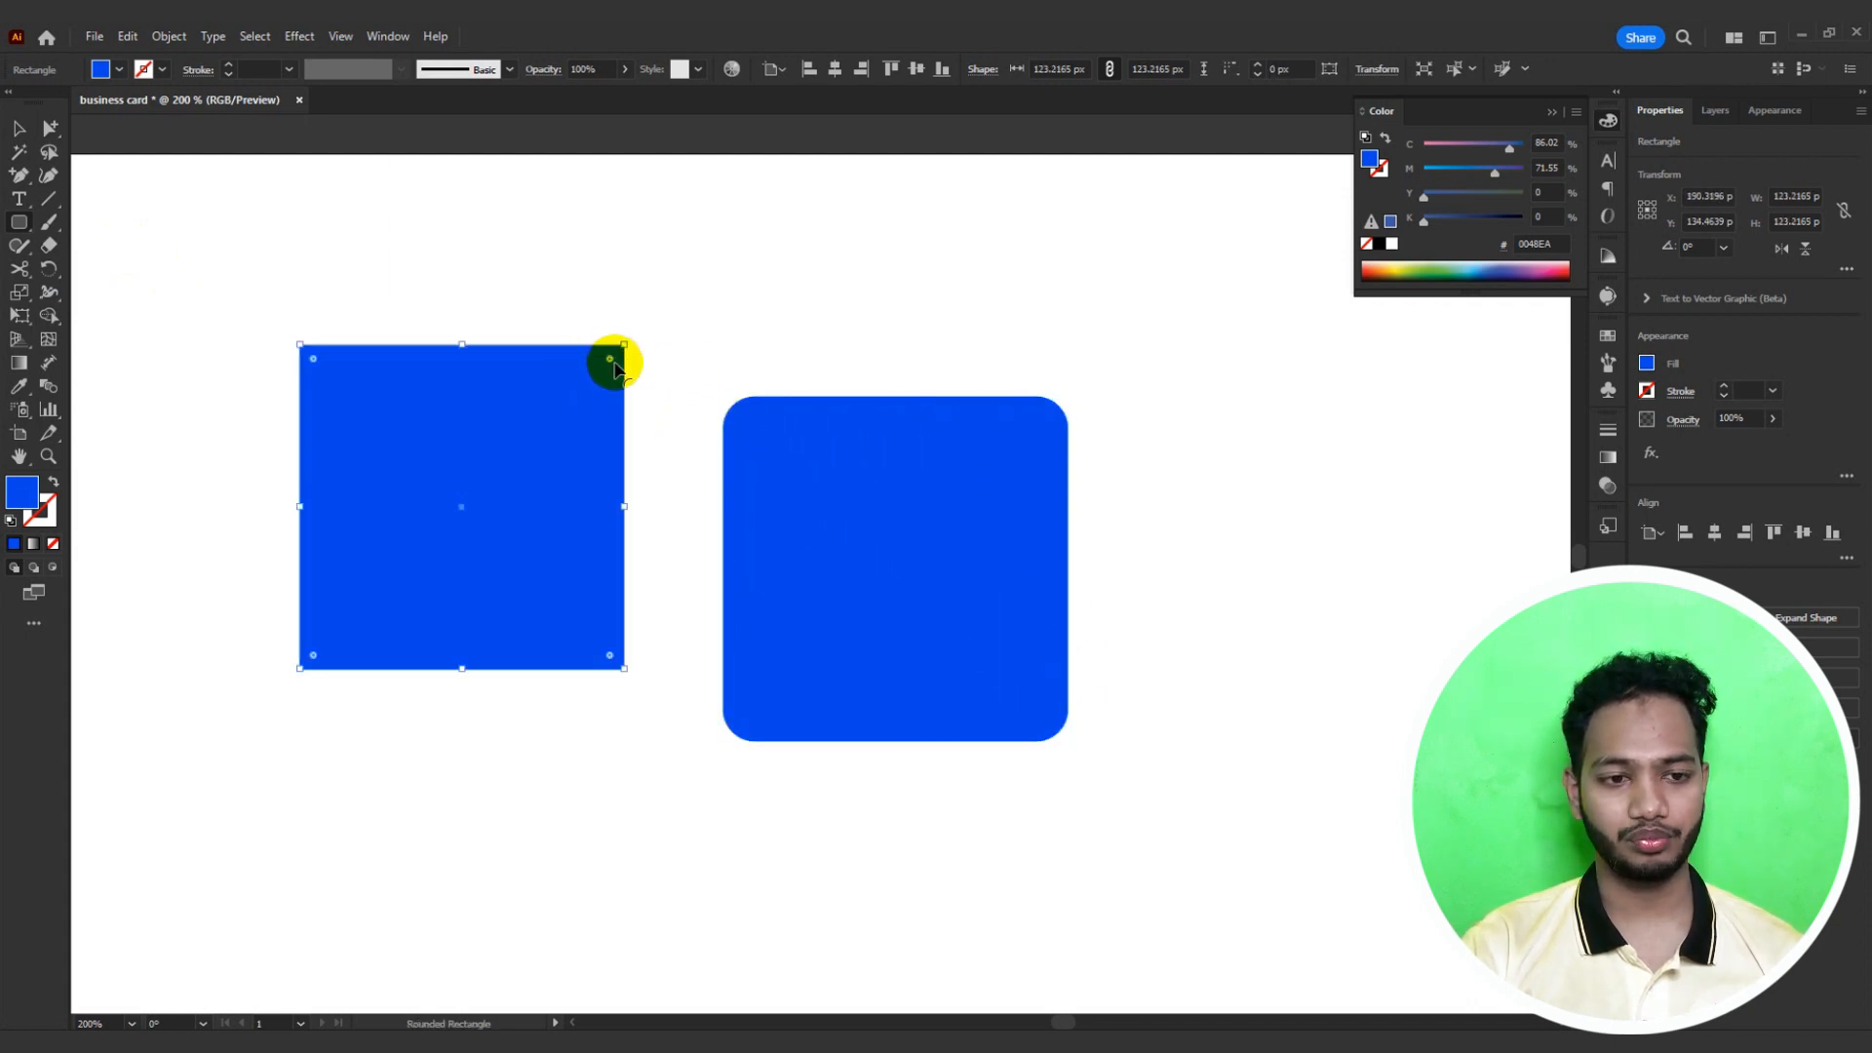
left_click_drag(609, 372, 590, 392)
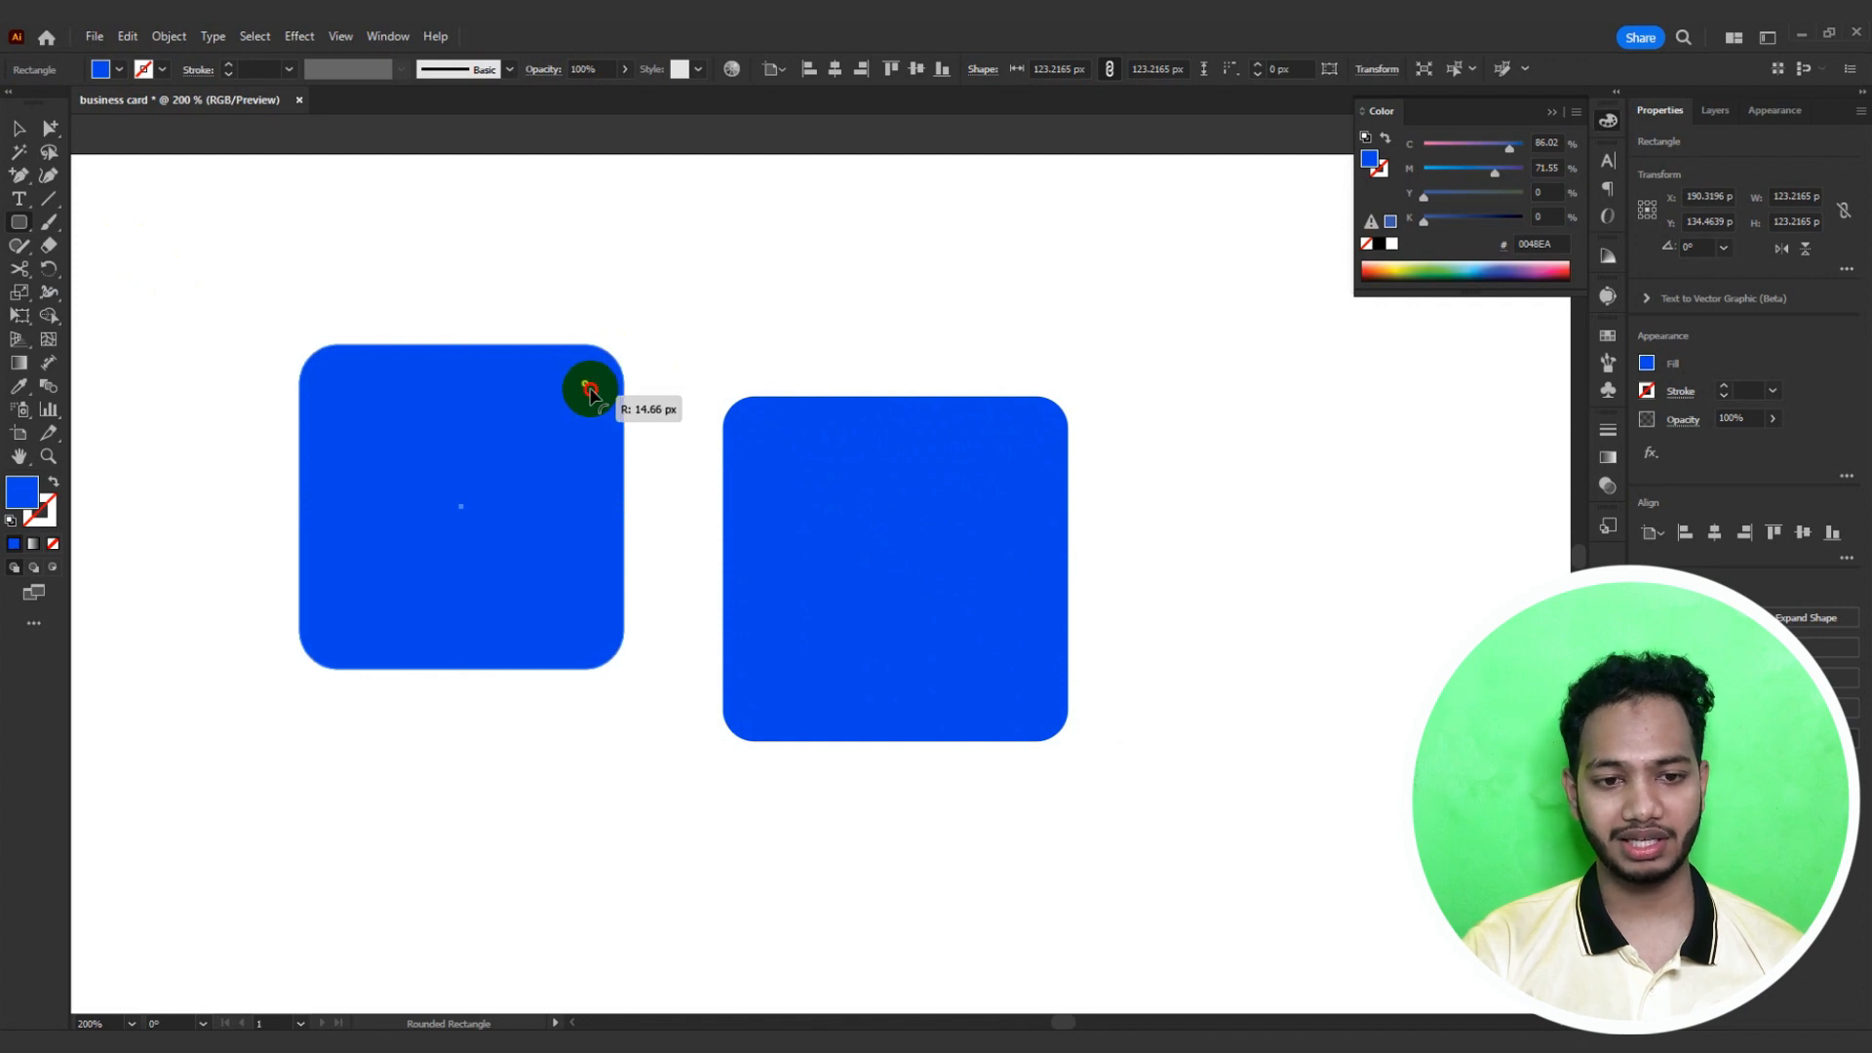
left_click_drag(589, 392, 589, 392)
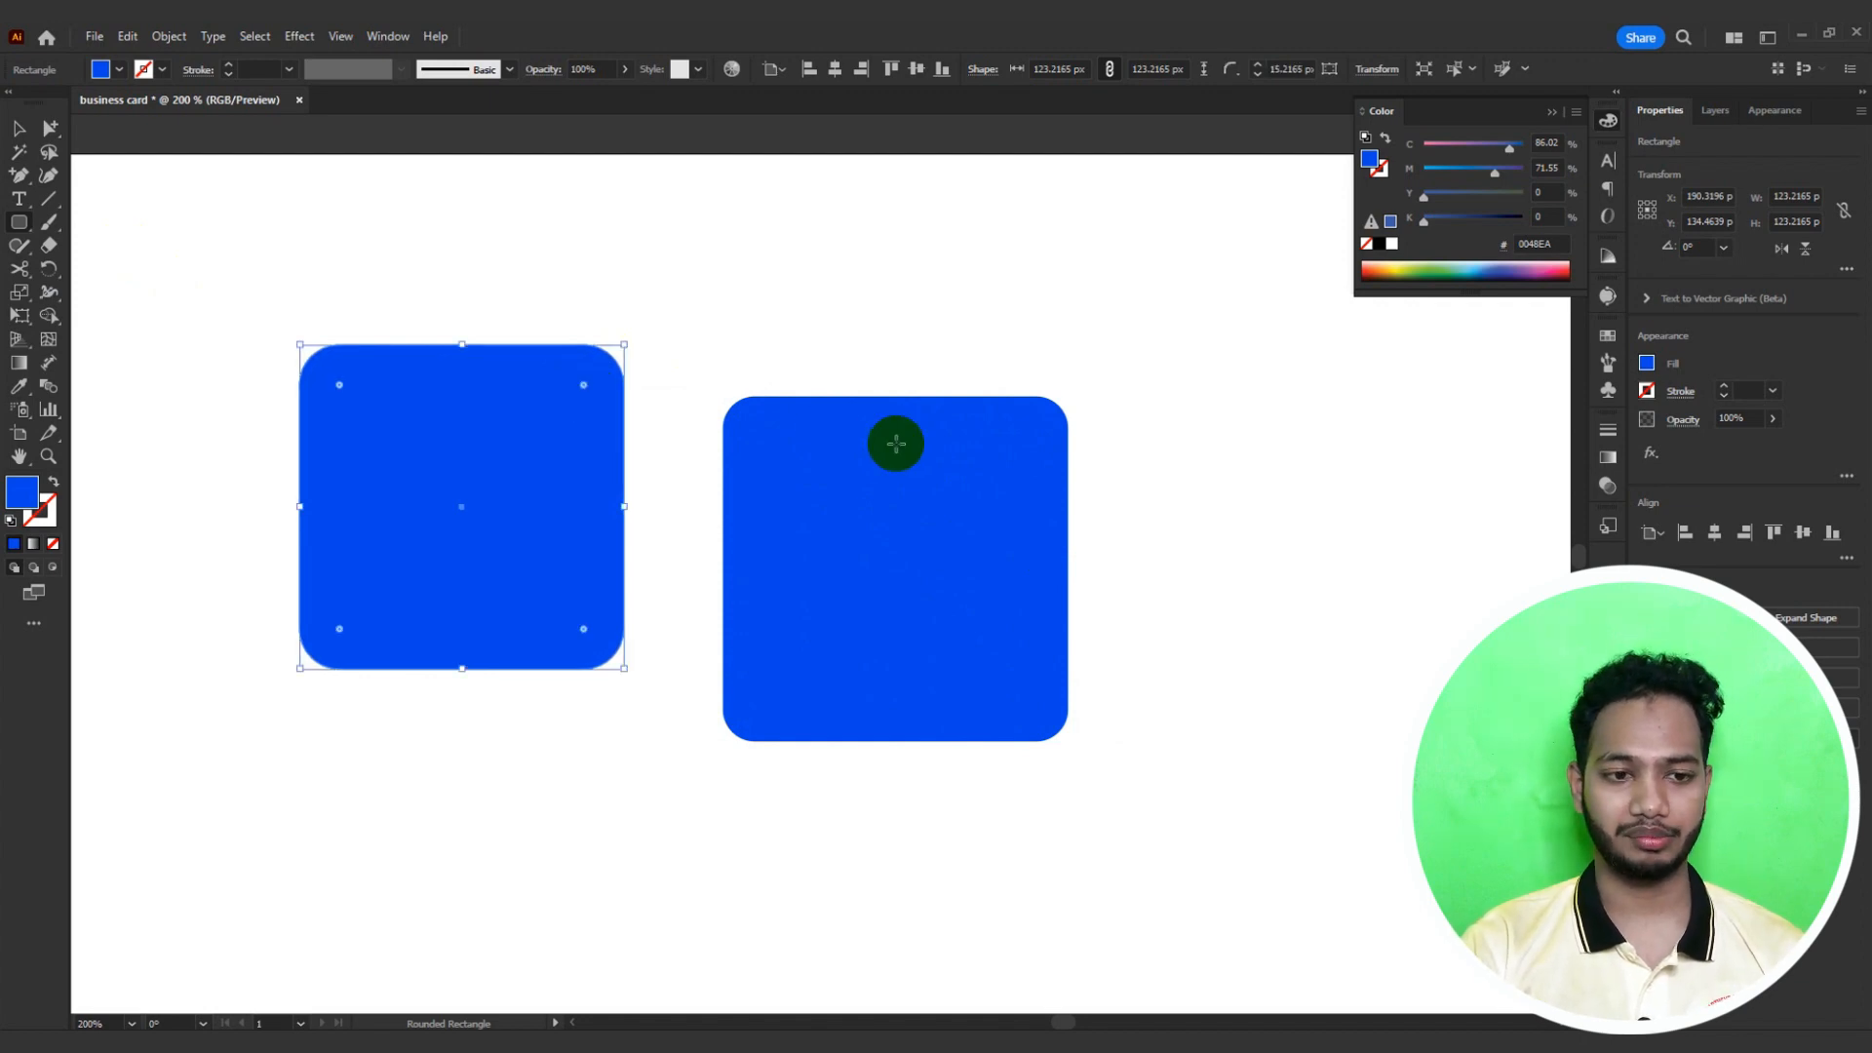
left_click(1014, 439)
mouse_move(1038, 433)
left_mouse_down()
mouse_move(1066, 406)
mouse_move(1020, 439)
left_mouse_up()
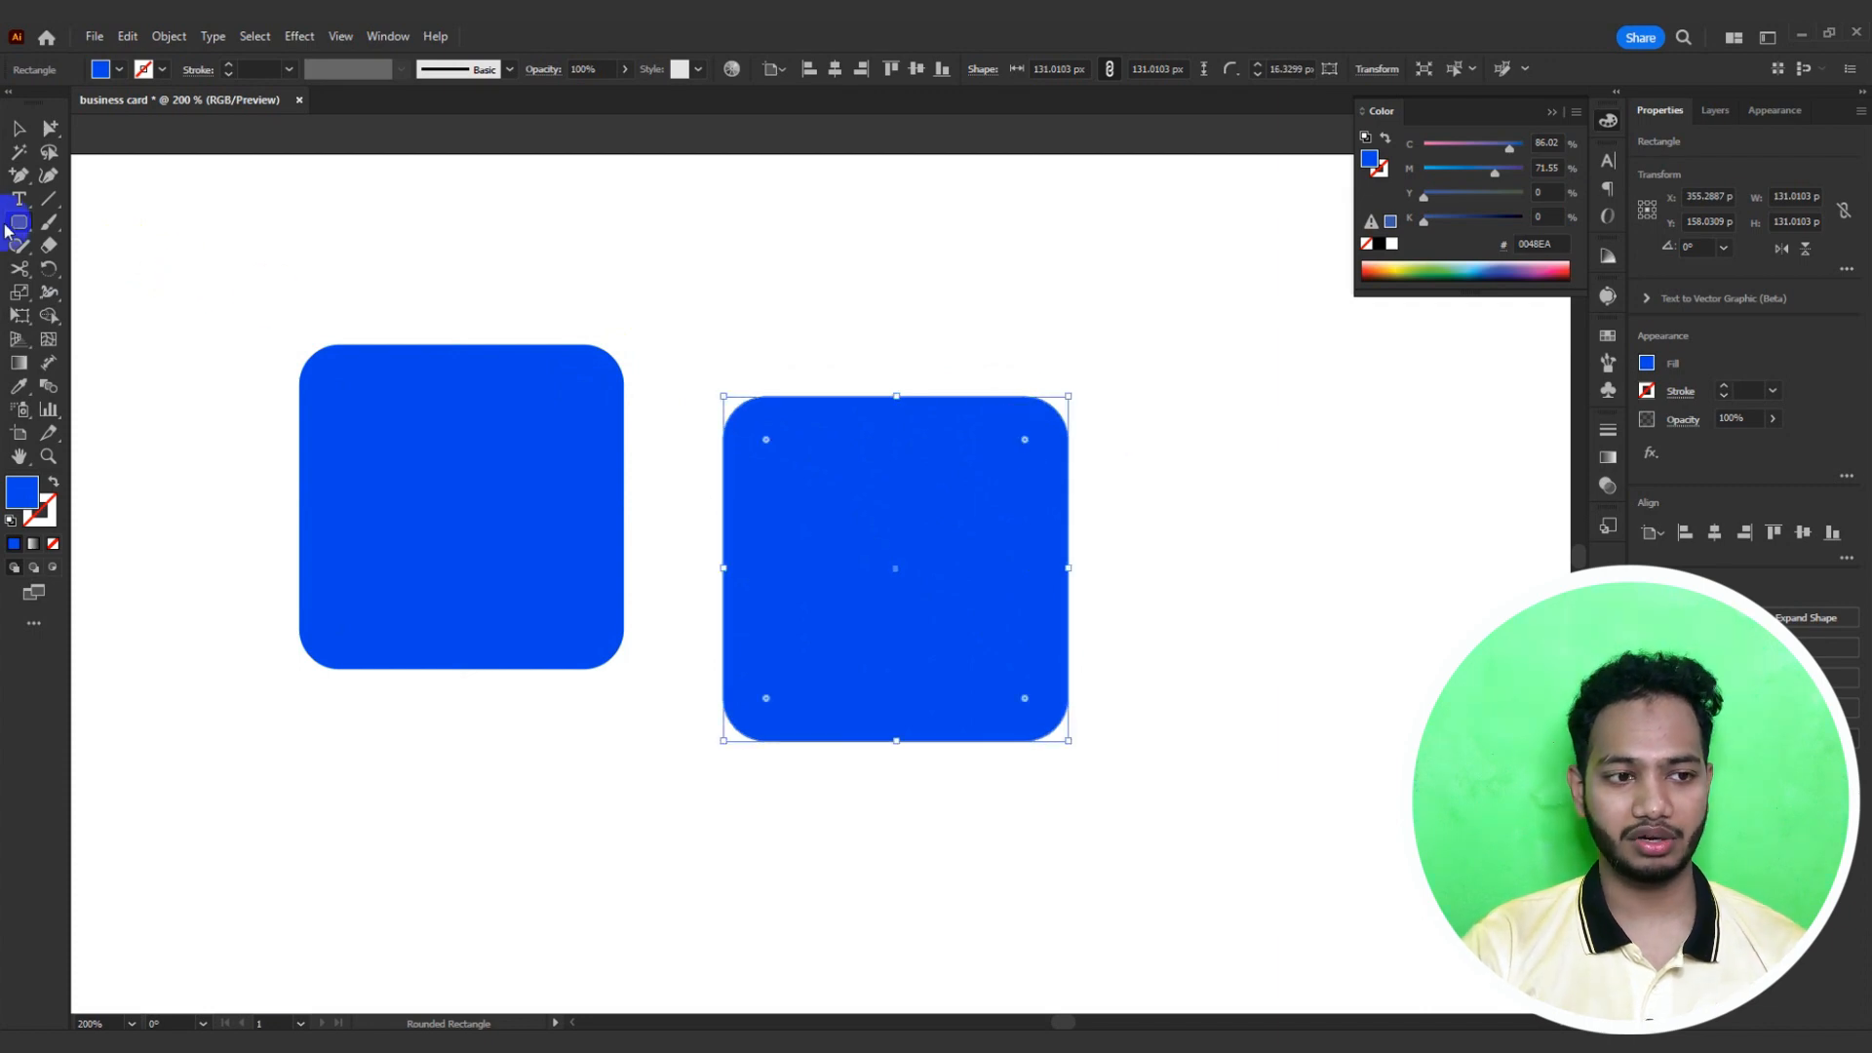
- Draw a circle about 69 px in diameter to the right of the two squares with the Ellipse tool
left_click_drag(18, 222, 147, 267)
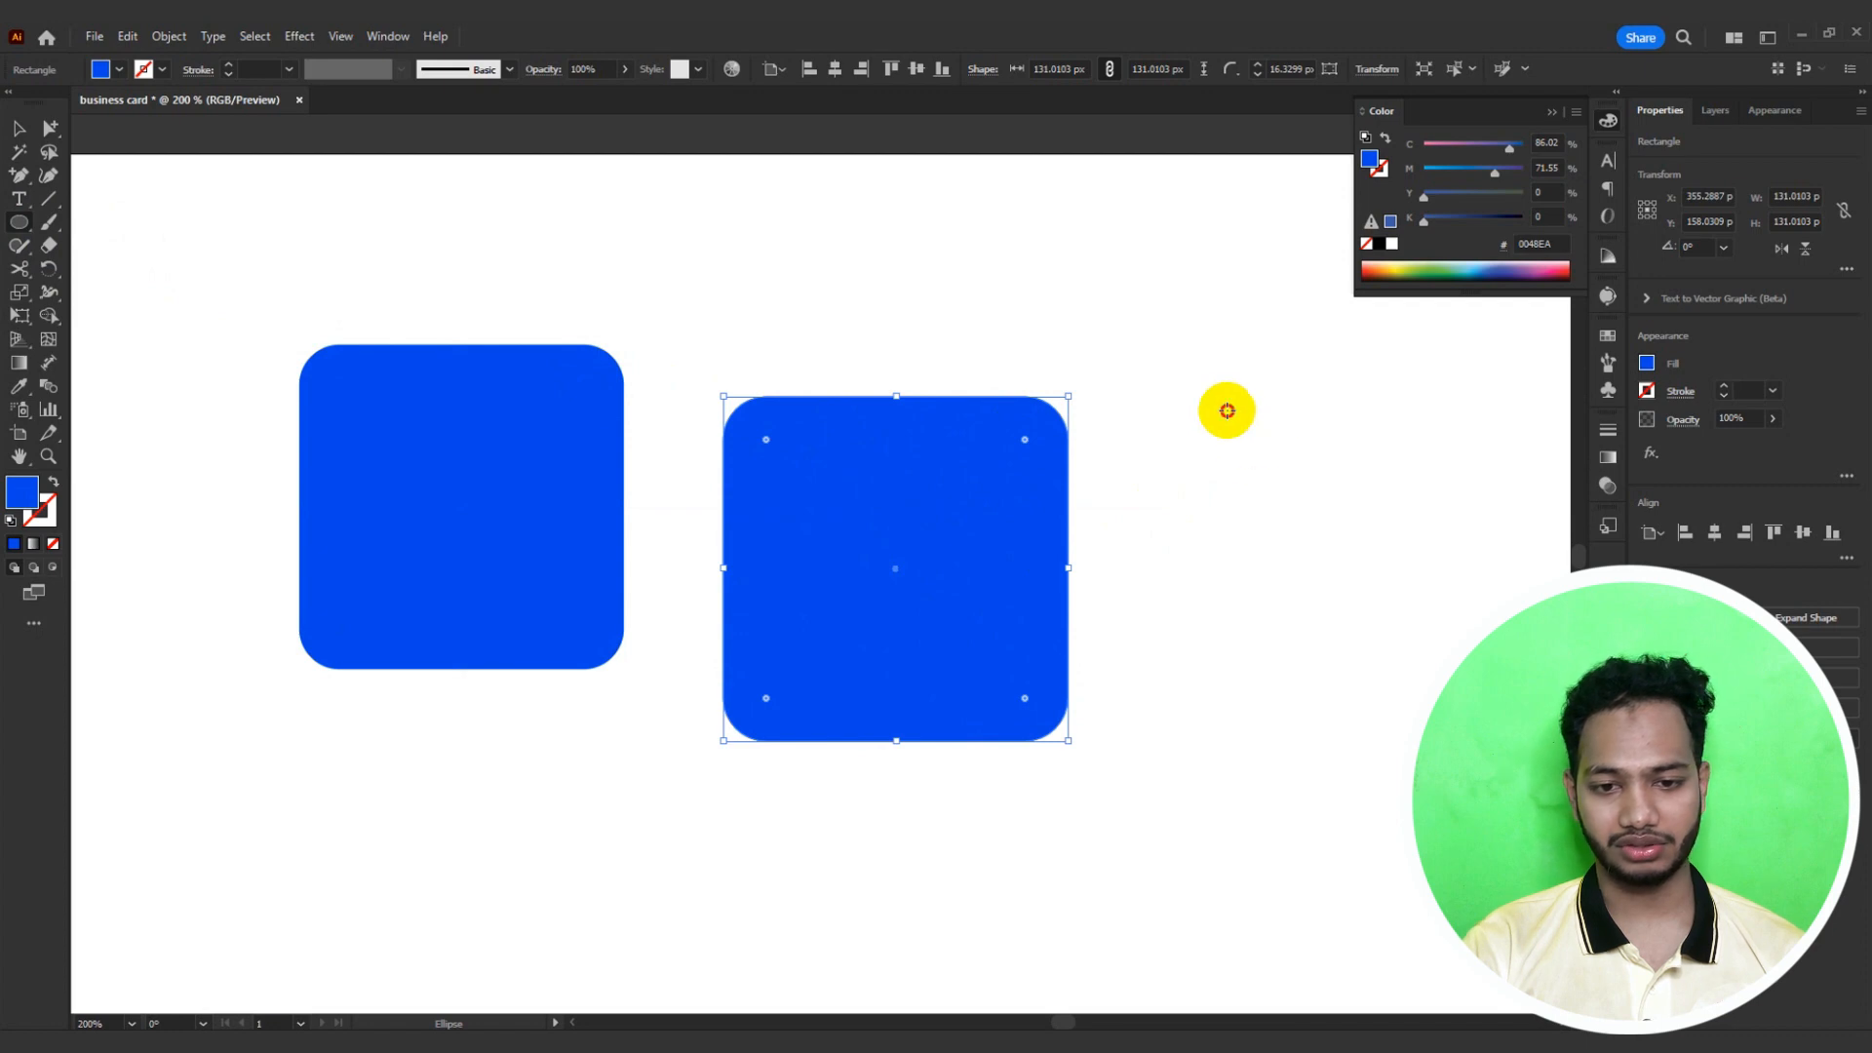
left_click_drag(1227, 410, 1318, 500)
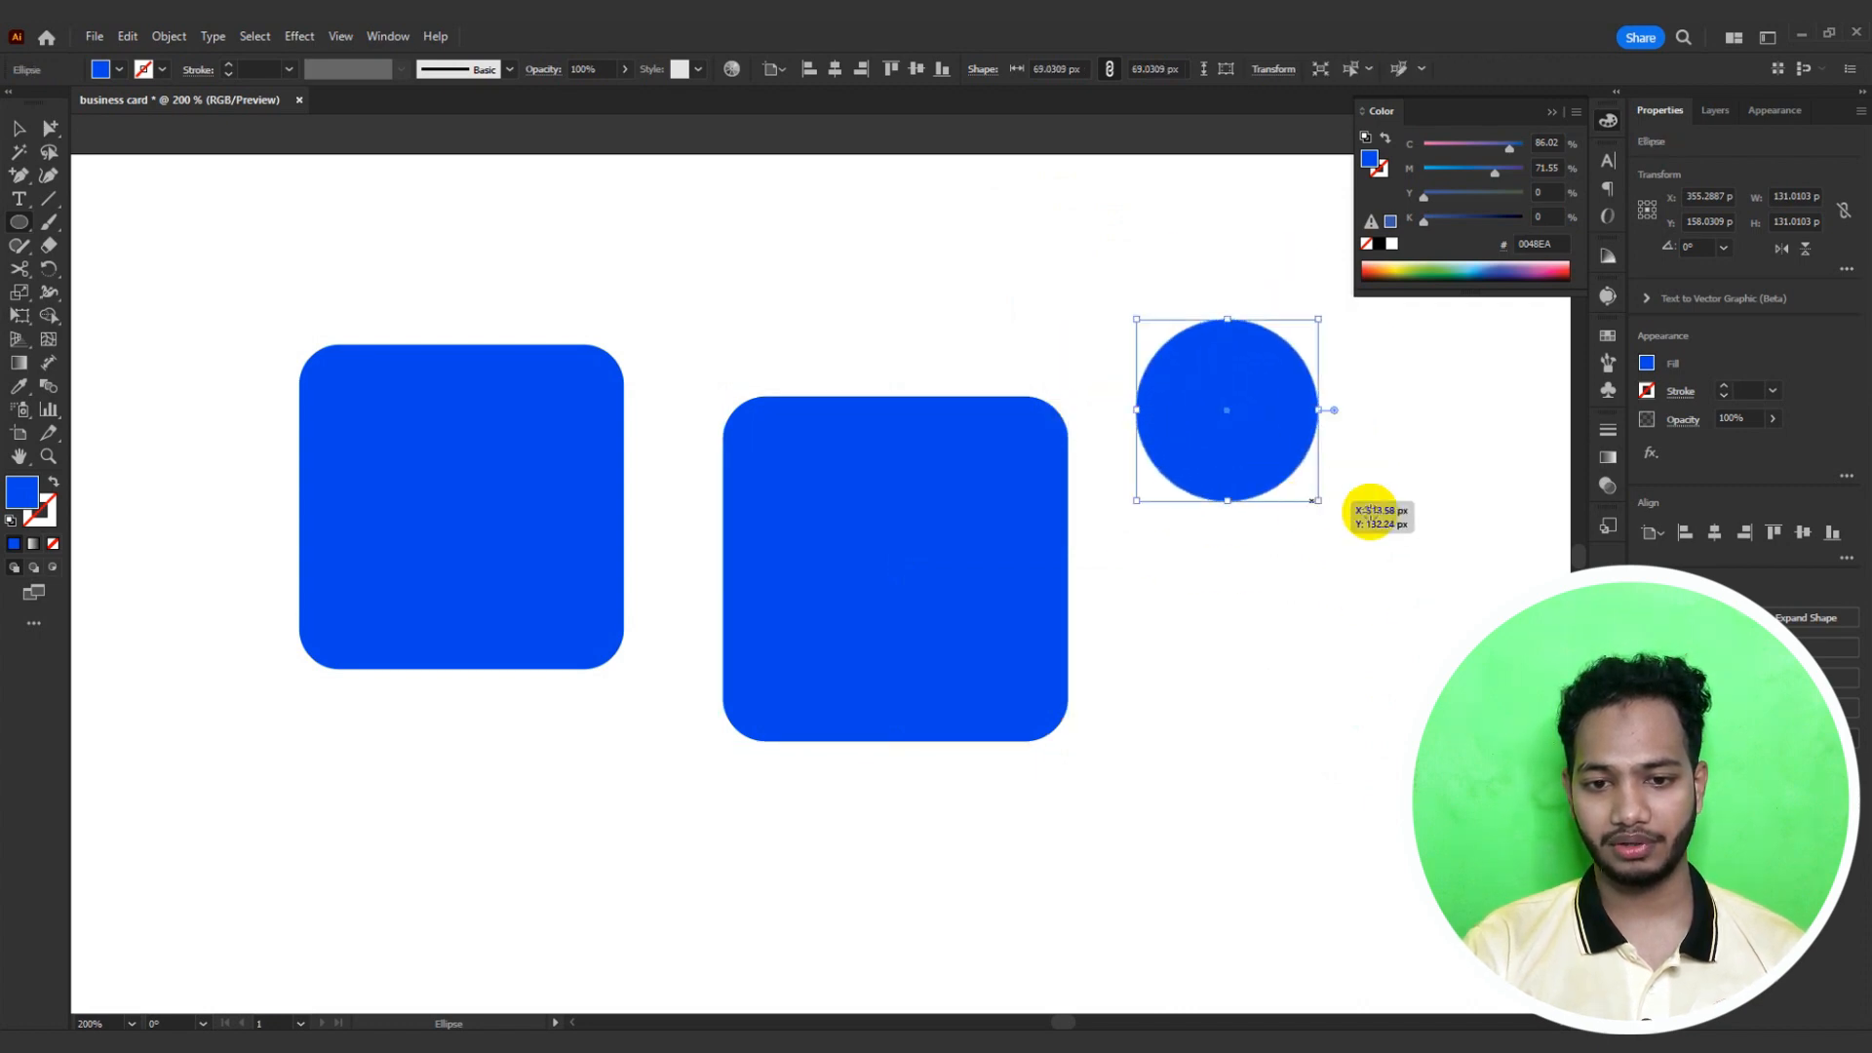
- Move the circle slightly down and to the right, and darken its fill by raising black to 43%
key("v")
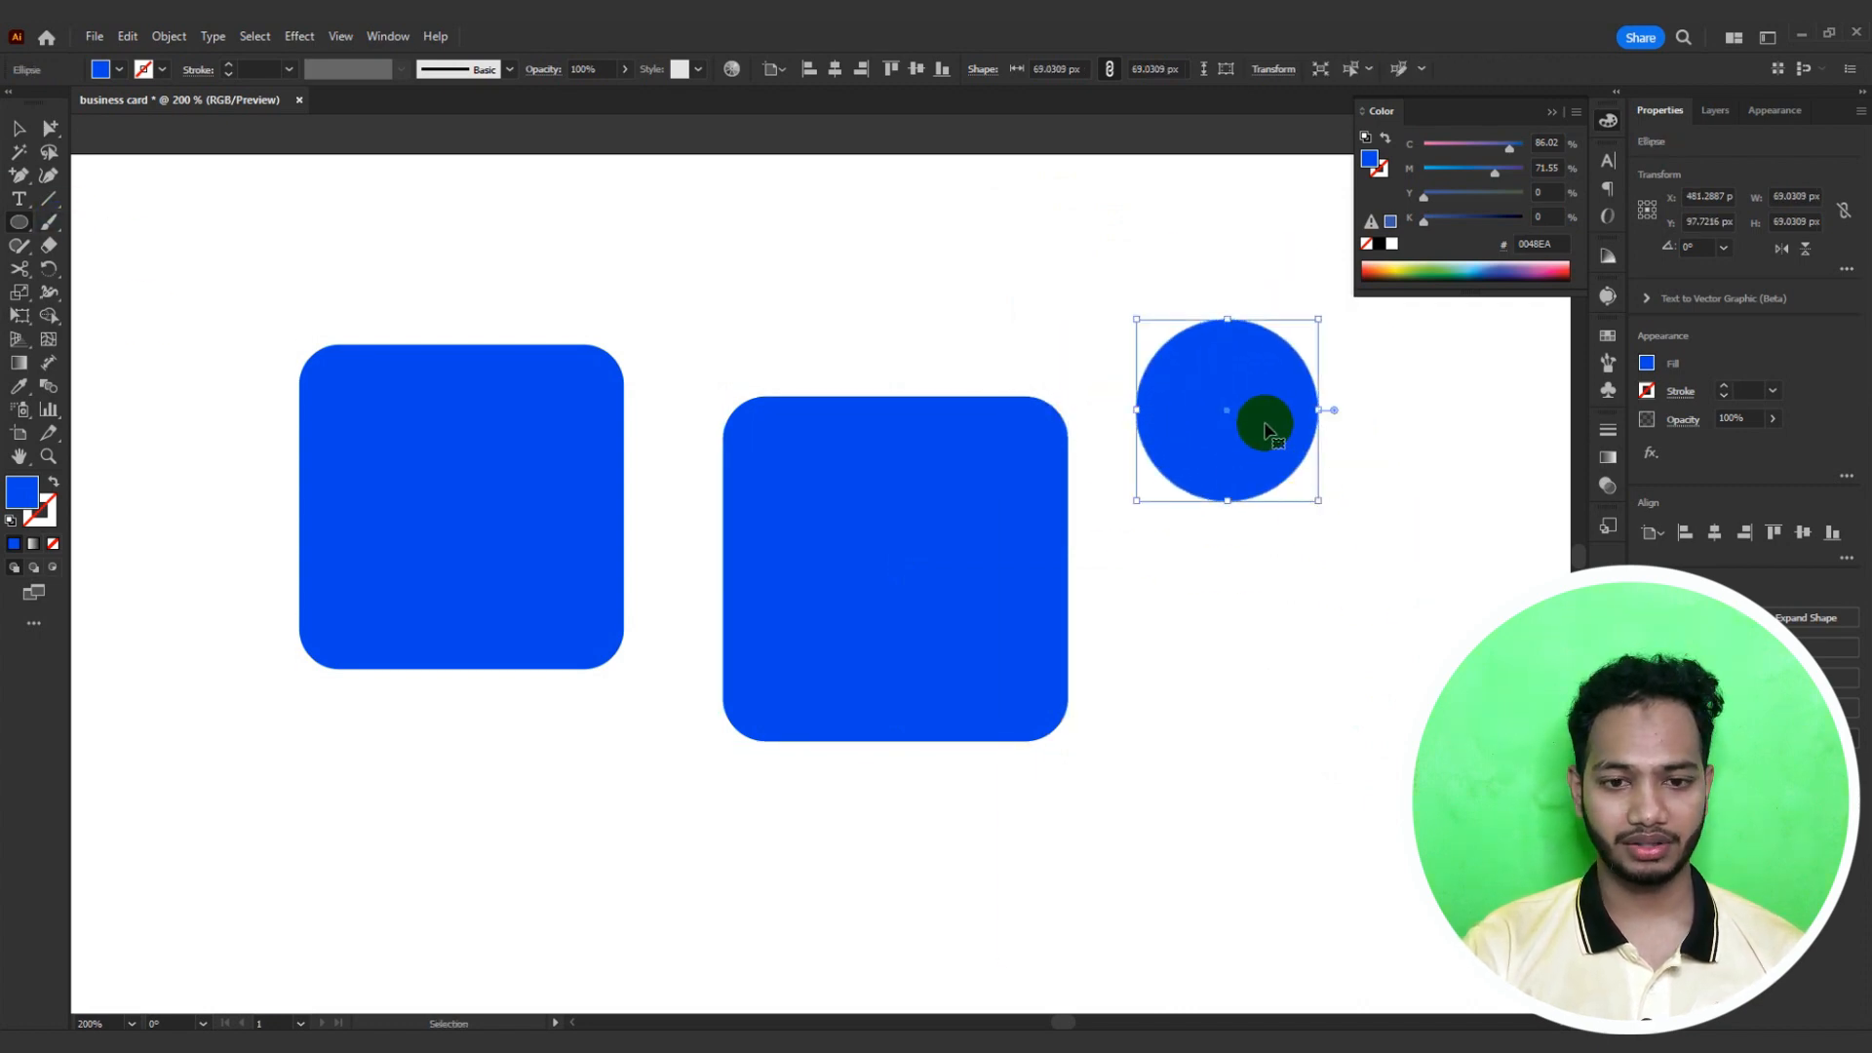
left_click_drag(1265, 429, 1296, 512)
left_click_drag(1484, 219, 1469, 236)
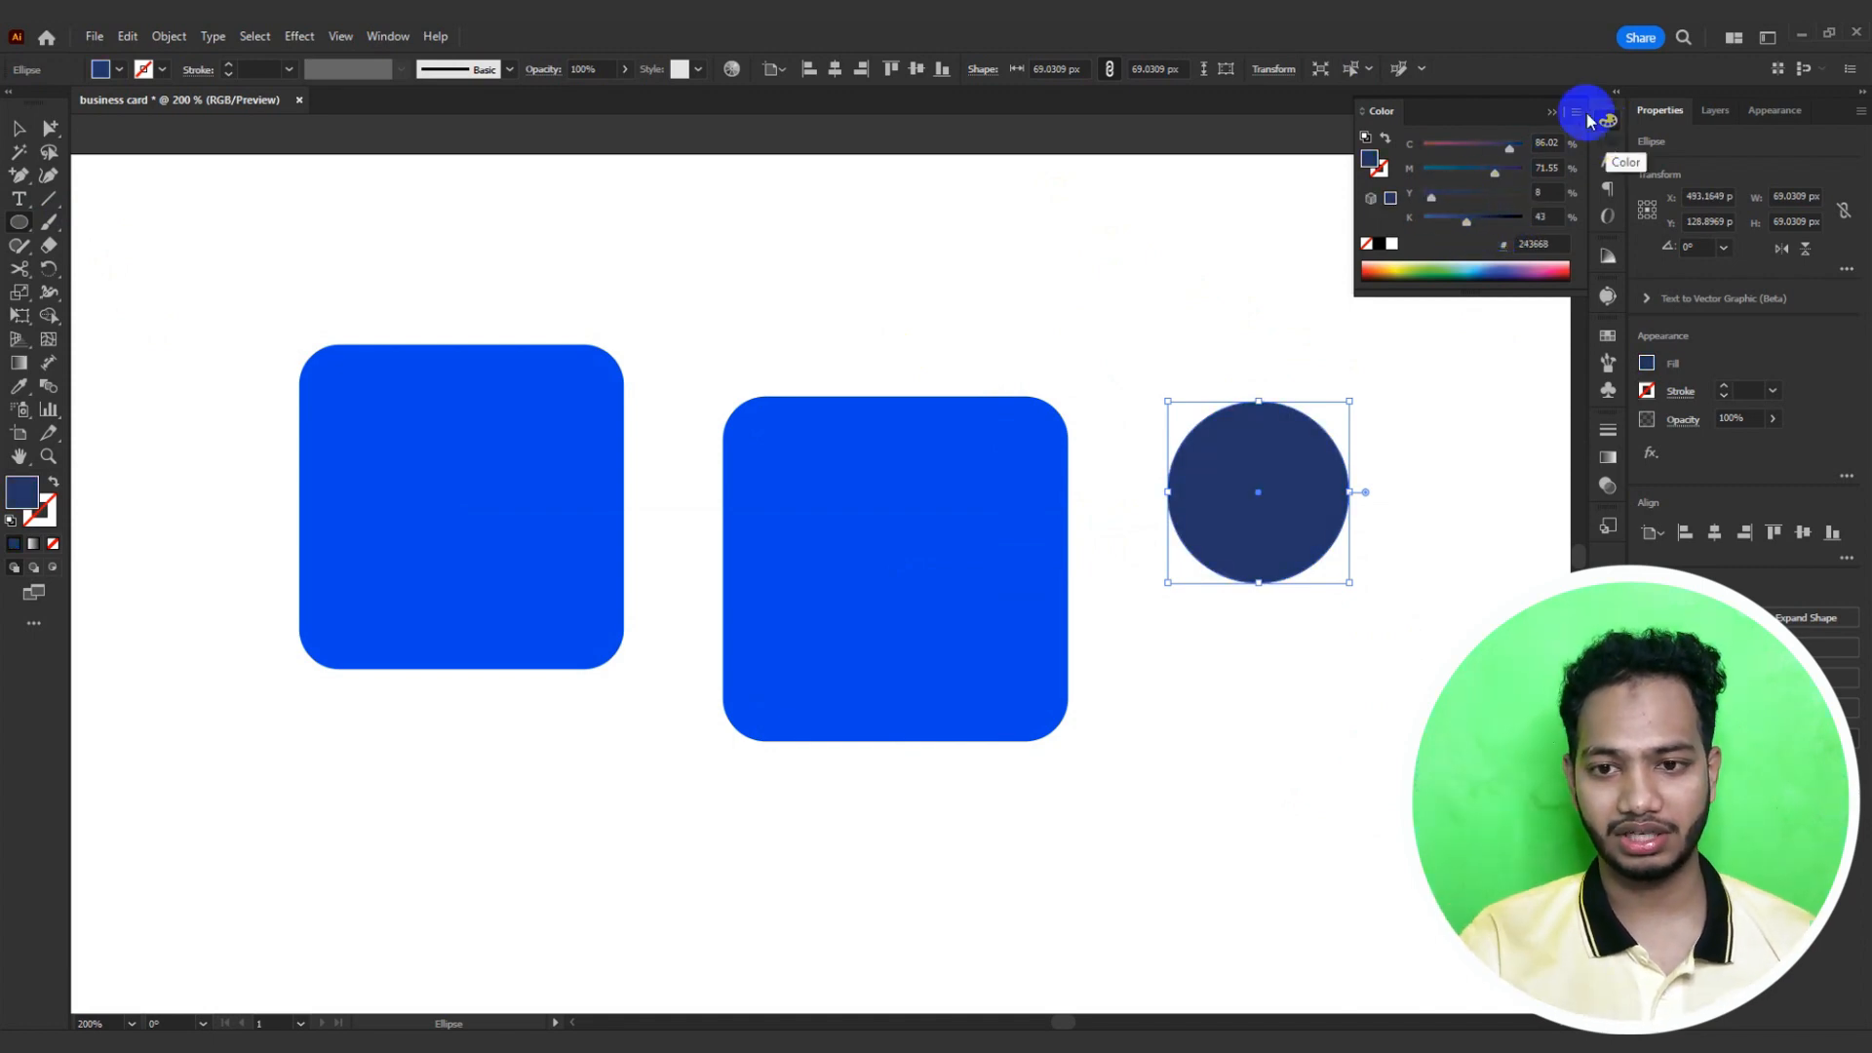
- Hide the Color panel and show it again
left_click(382, 39)
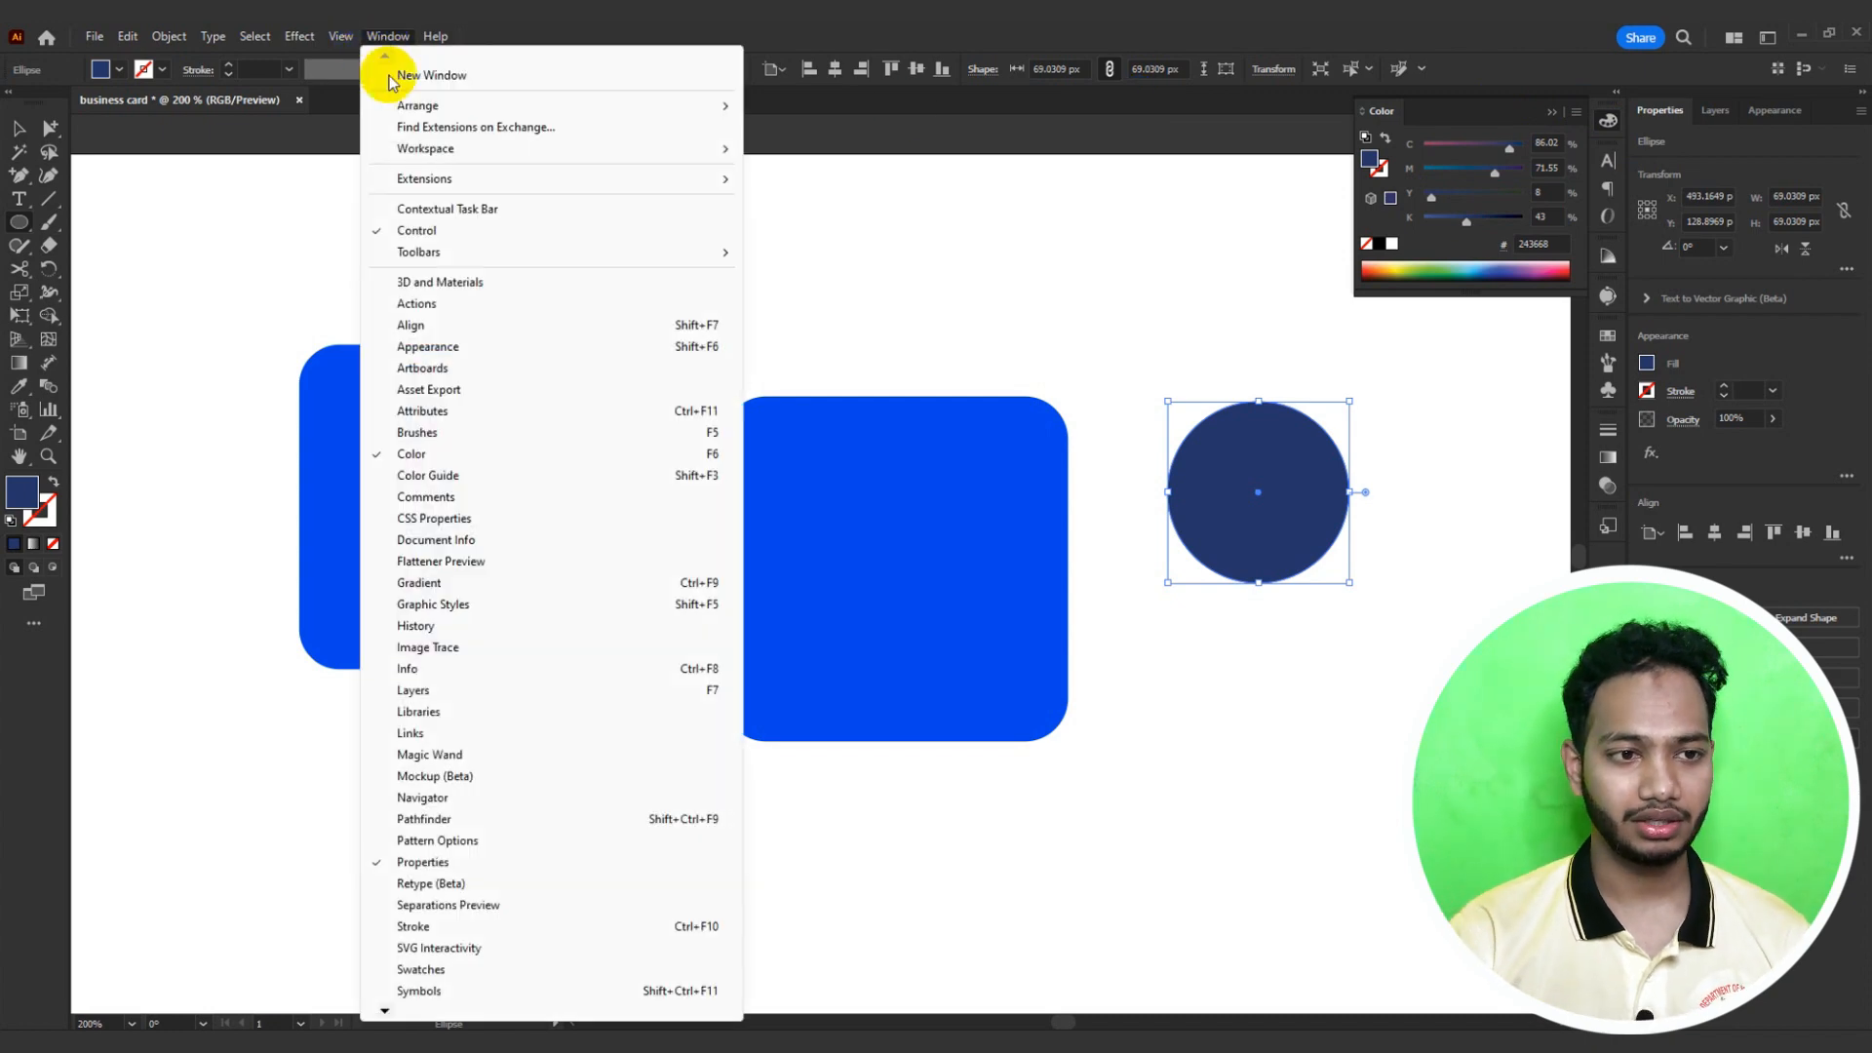
left_click(421, 458)
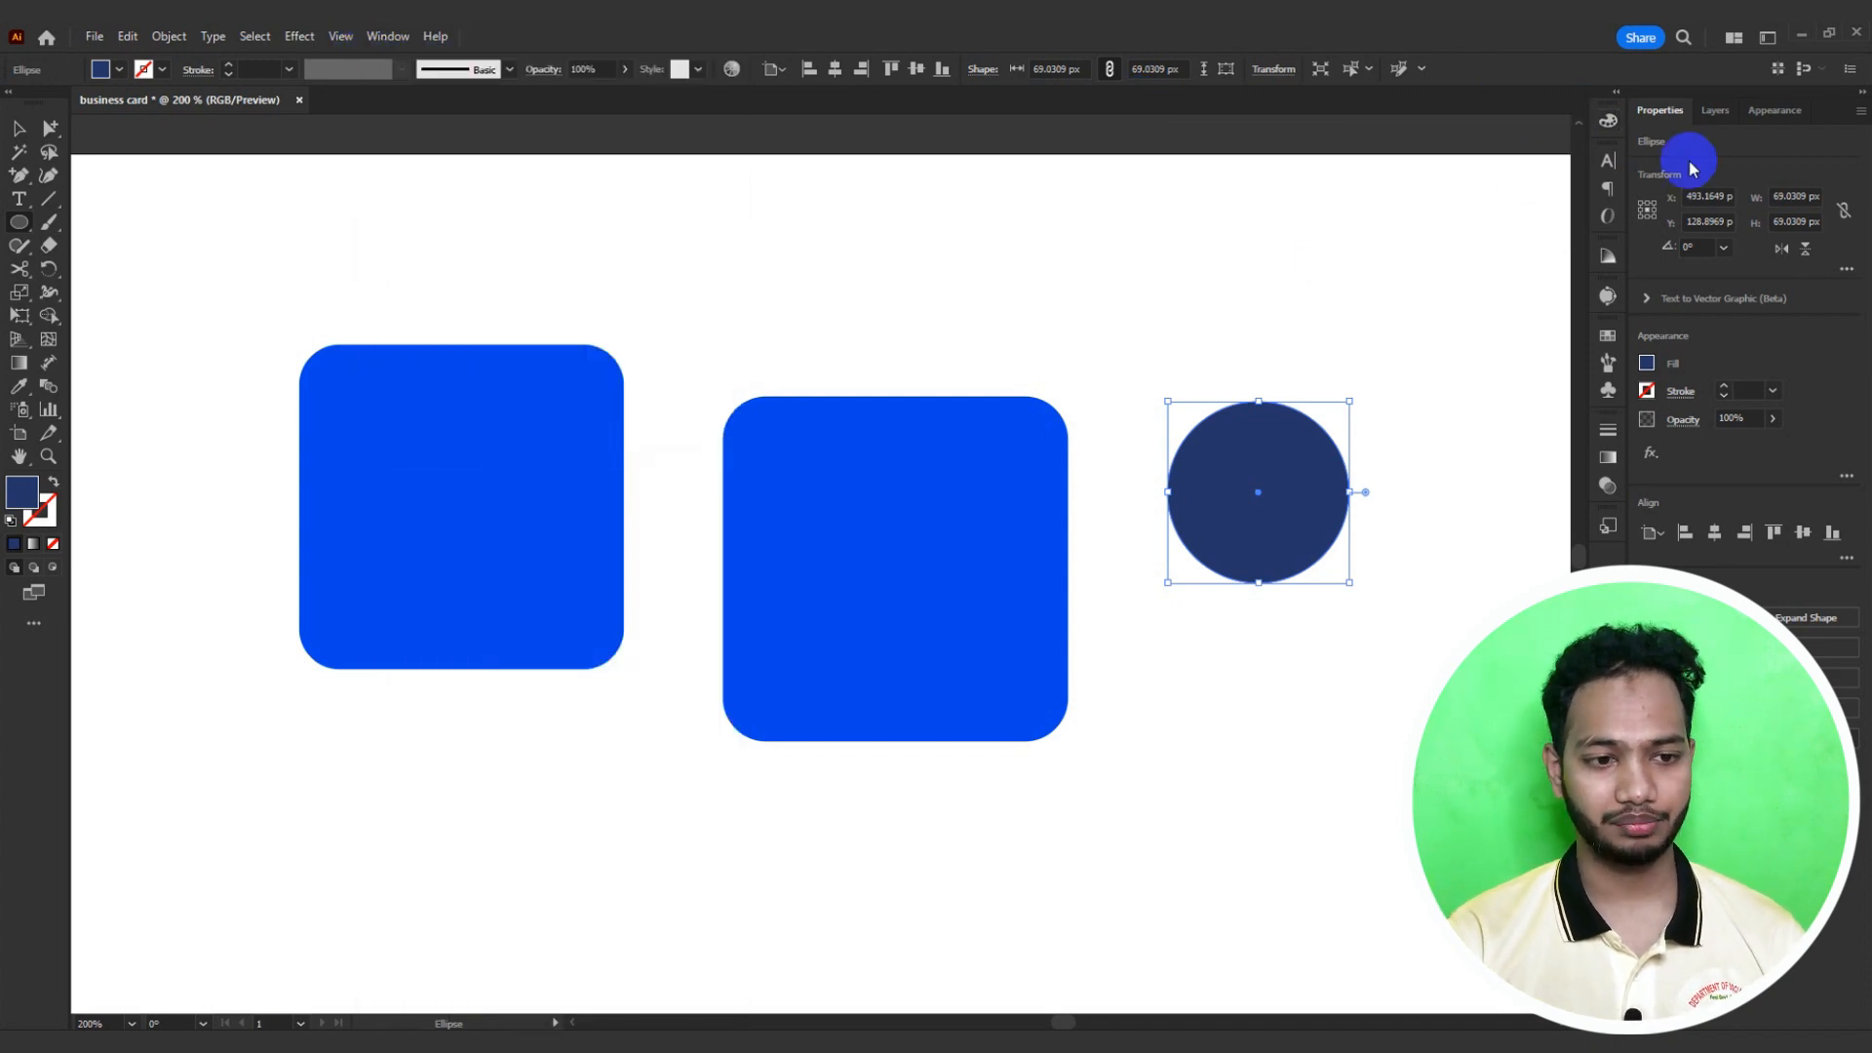
left_click(1608, 123)
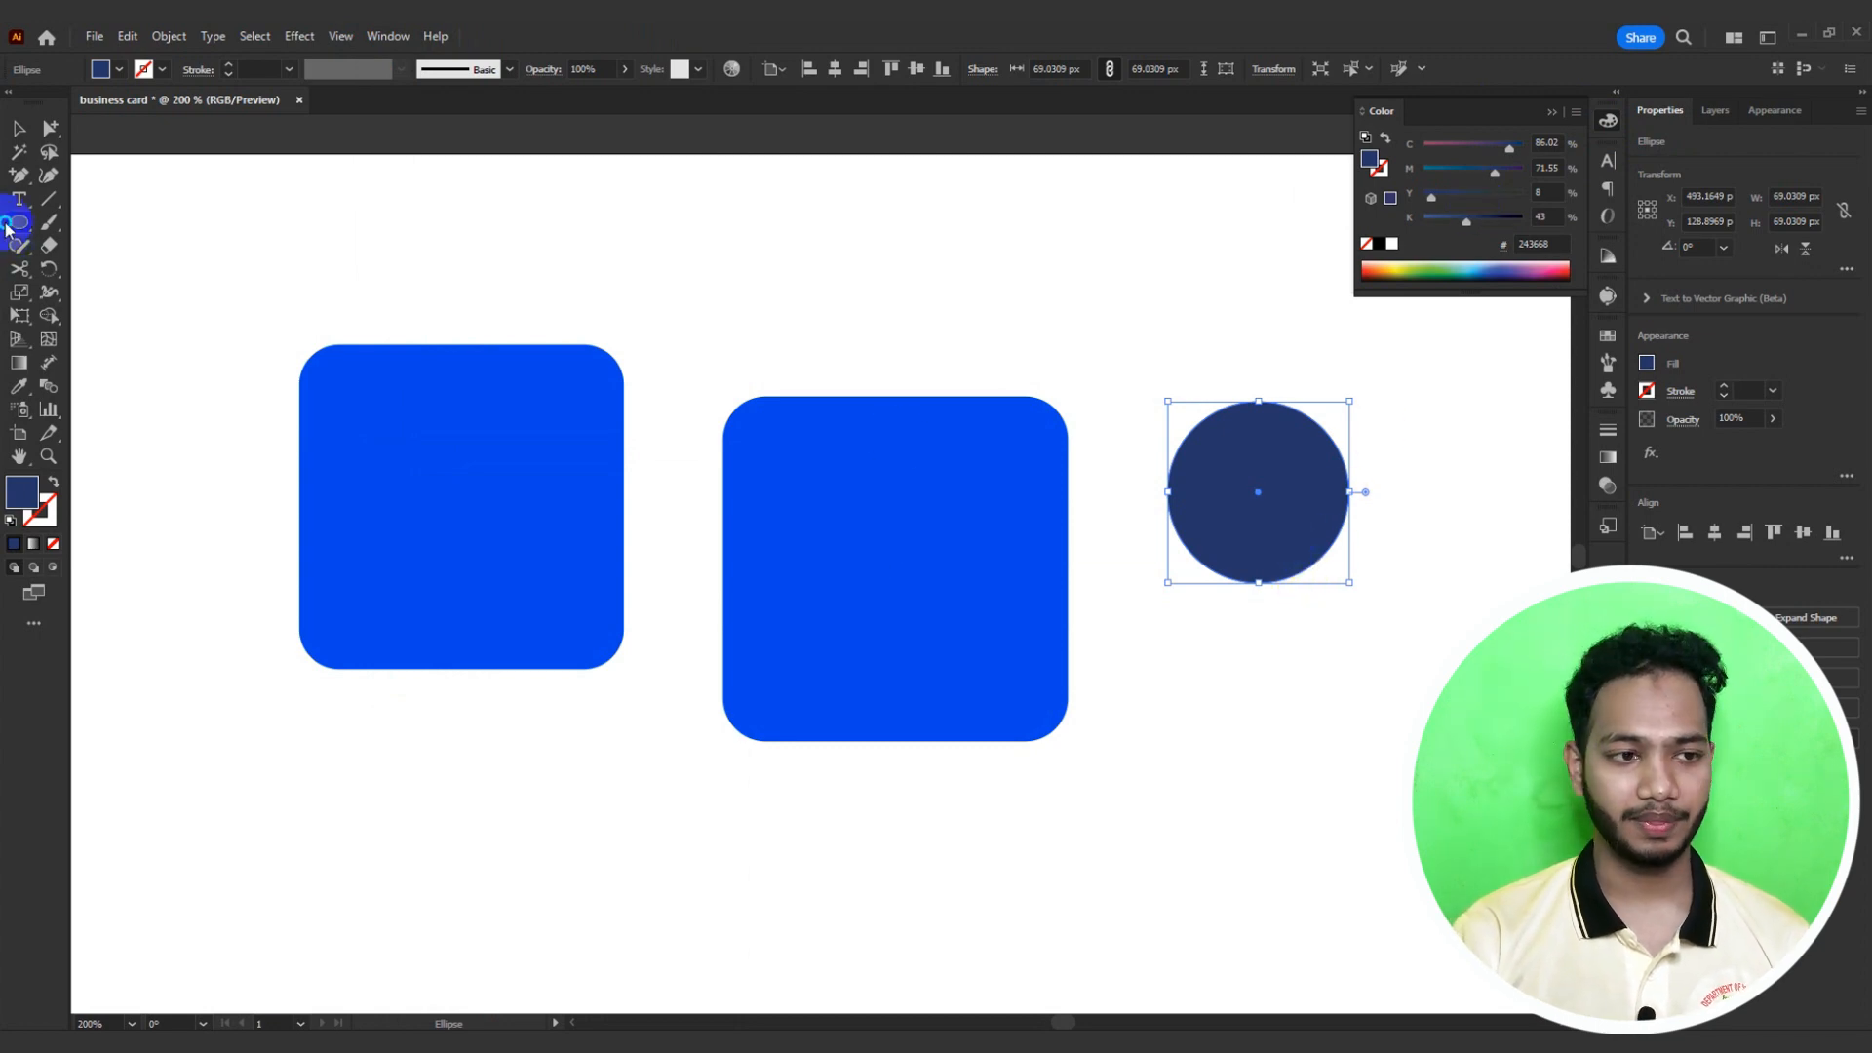
- Draw a dark blue hexagon about 73 px wide below the first square and move it down and to the right
left_click_drag(8, 227, 92, 289)
scroll(458, 429, "down", 5)
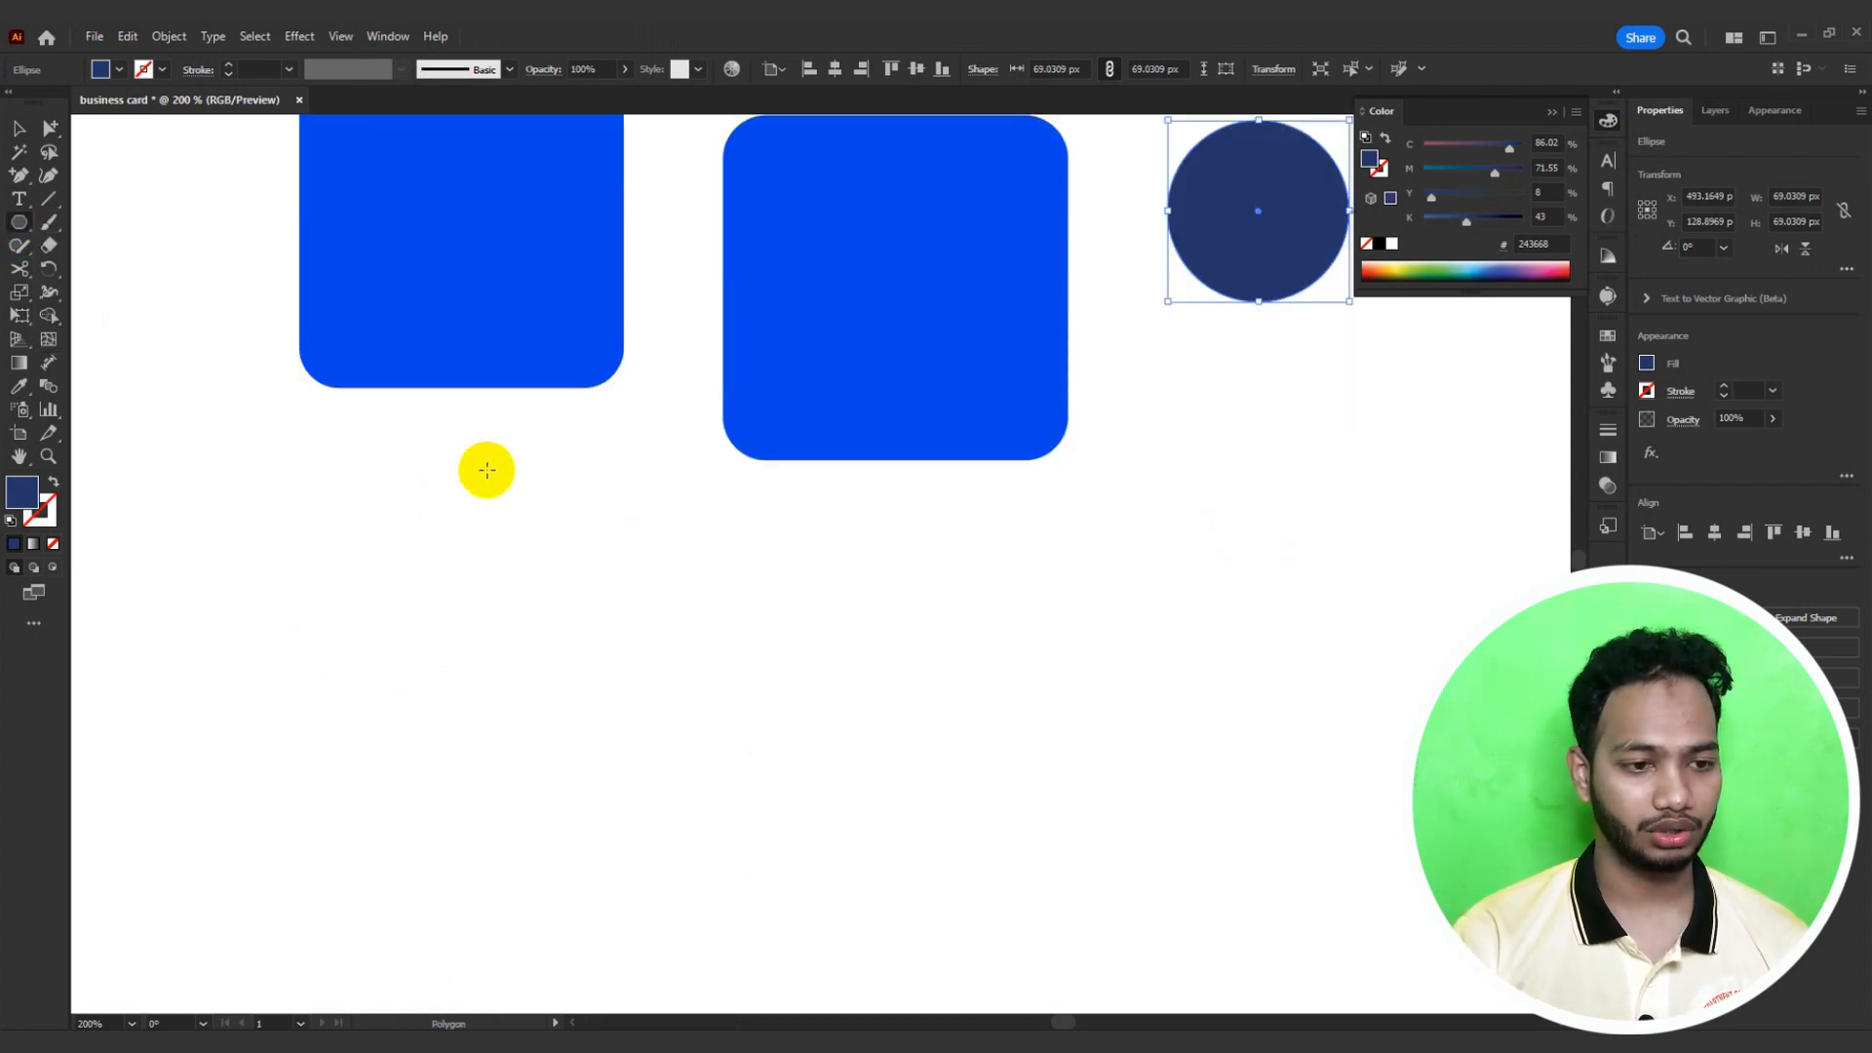
mouse_move(375, 517)
left_mouse_down()
mouse_move(434, 618)
mouse_move(372, 521)
mouse_move(423, 618)
mouse_move(439, 450)
mouse_move(359, 552)
mouse_move(396, 472)
mouse_move(410, 525)
mouse_move(397, 435)
mouse_move(301, 422)
mouse_move(280, 559)
mouse_move(454, 592)
left_mouse_up()
left_click(20, 130)
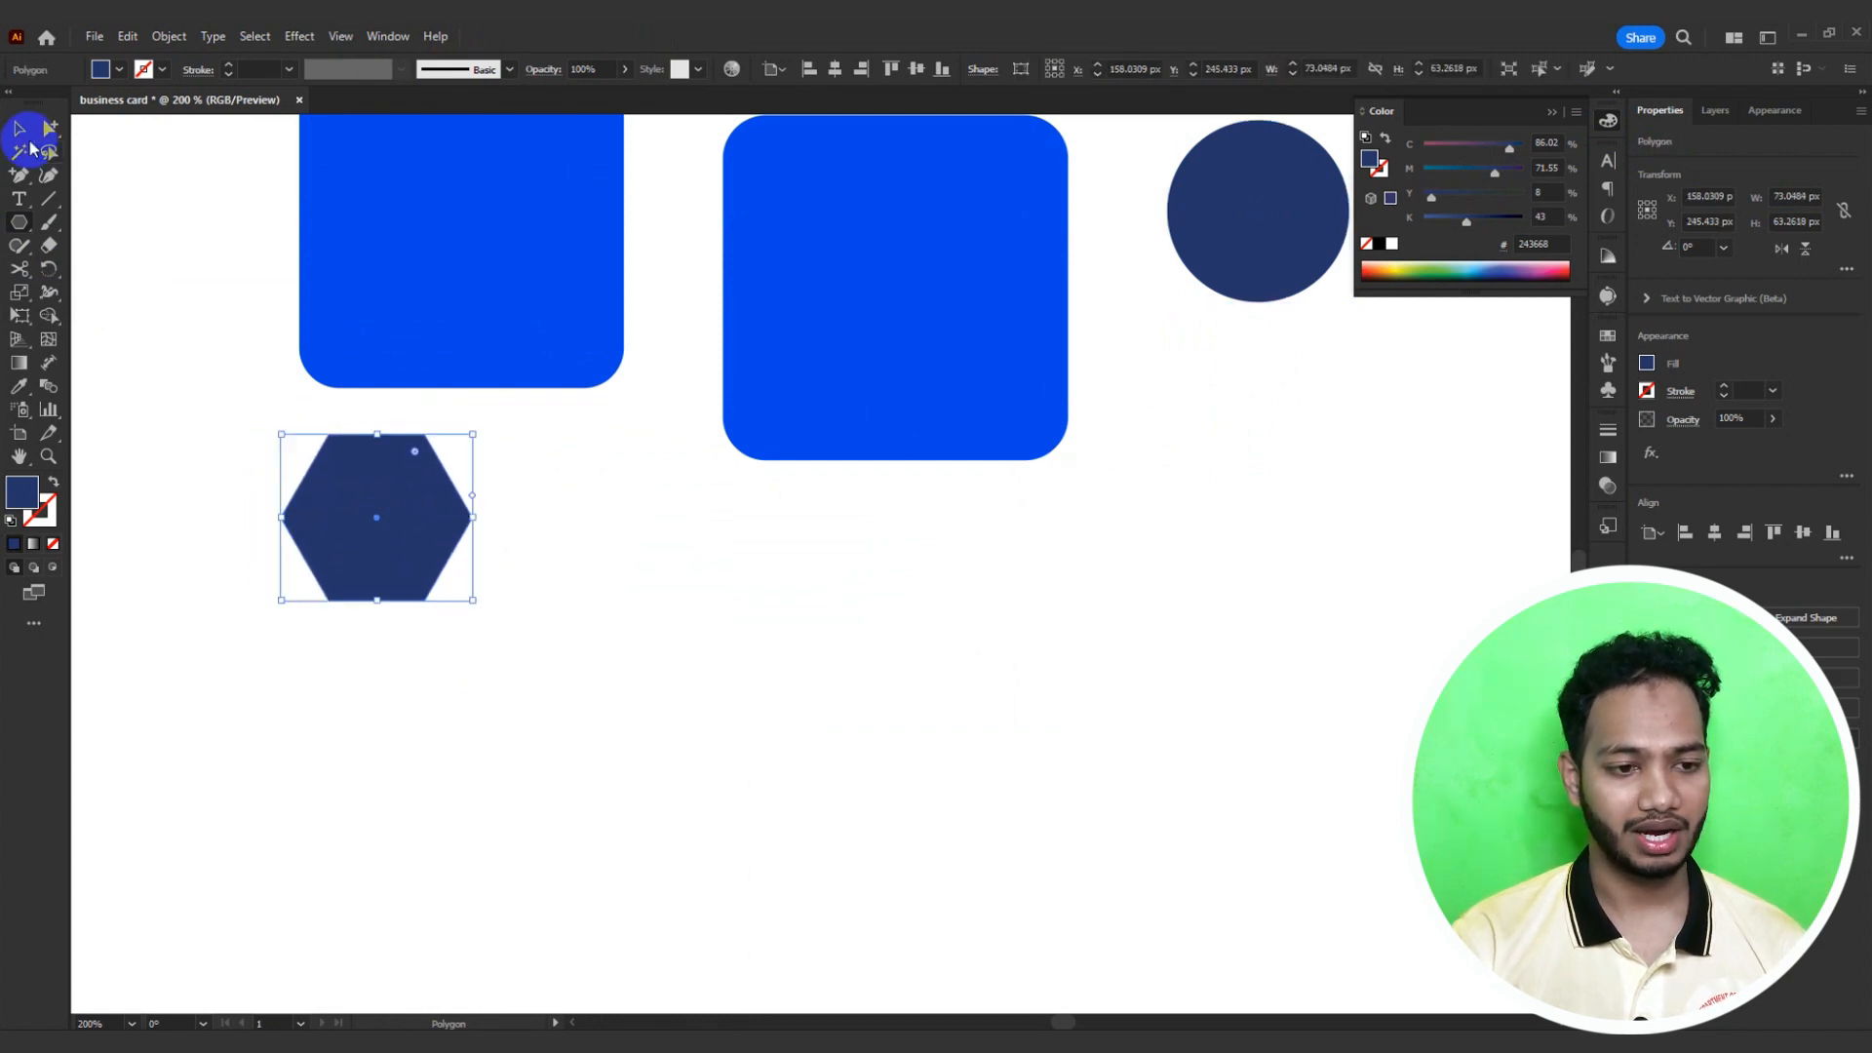
left_click_drag(371, 498, 458, 555)
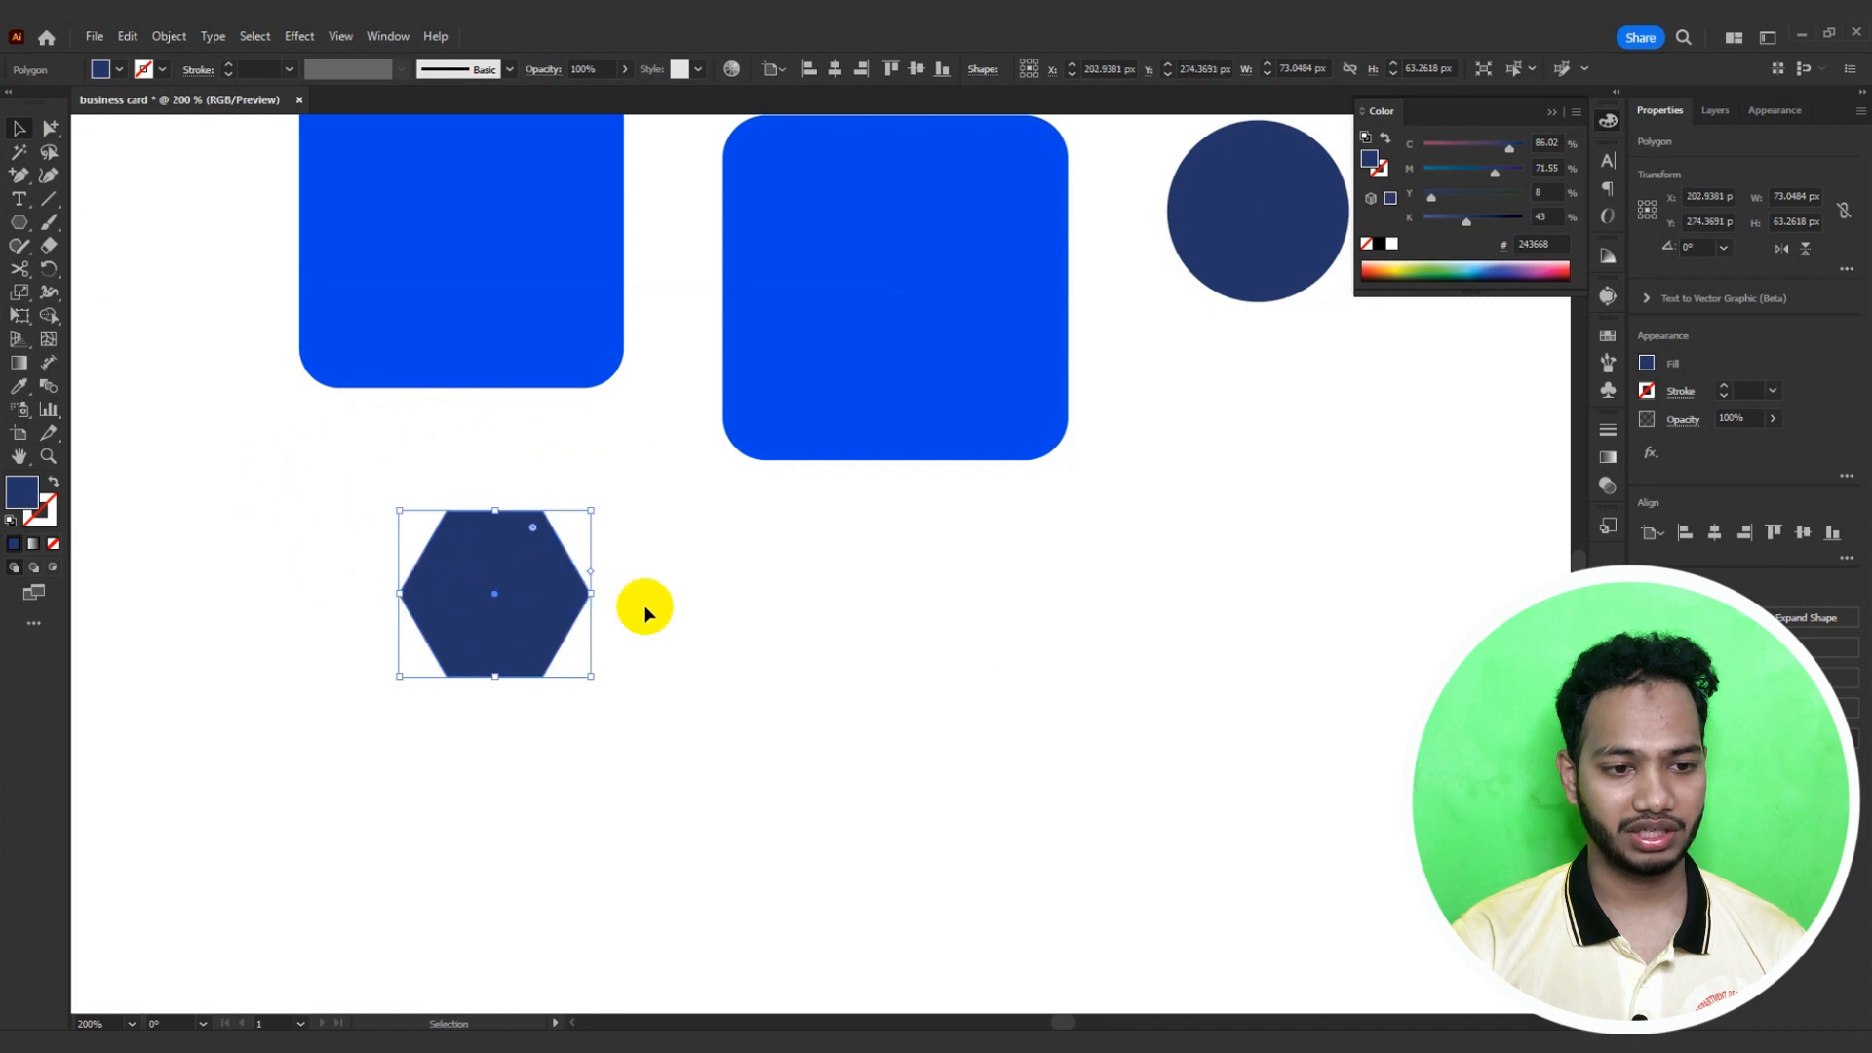
- Try reducing the hexagon to 5 and 3 sides with its side control, and restore it to six sides
scroll(583, 588, "up", 2)
left_click_drag(604, 590, 759, 551)
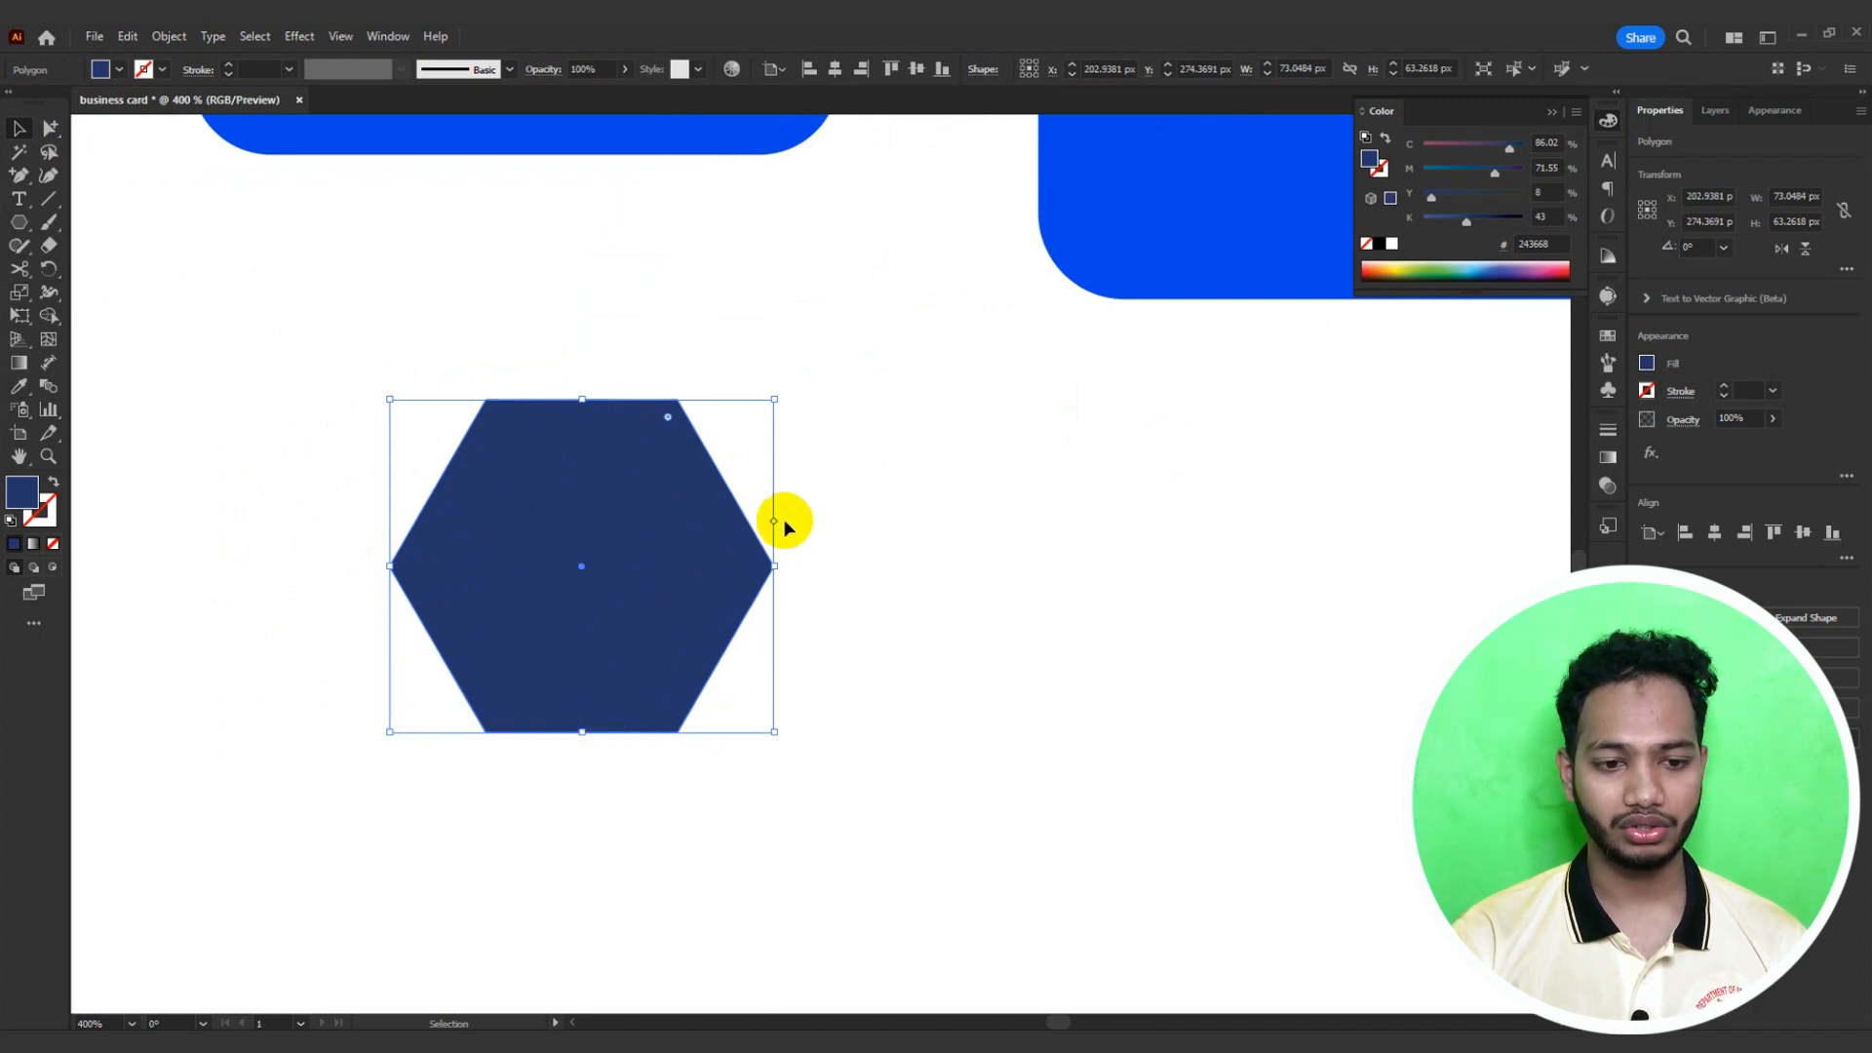
left_click_drag(775, 520, 768, 493)
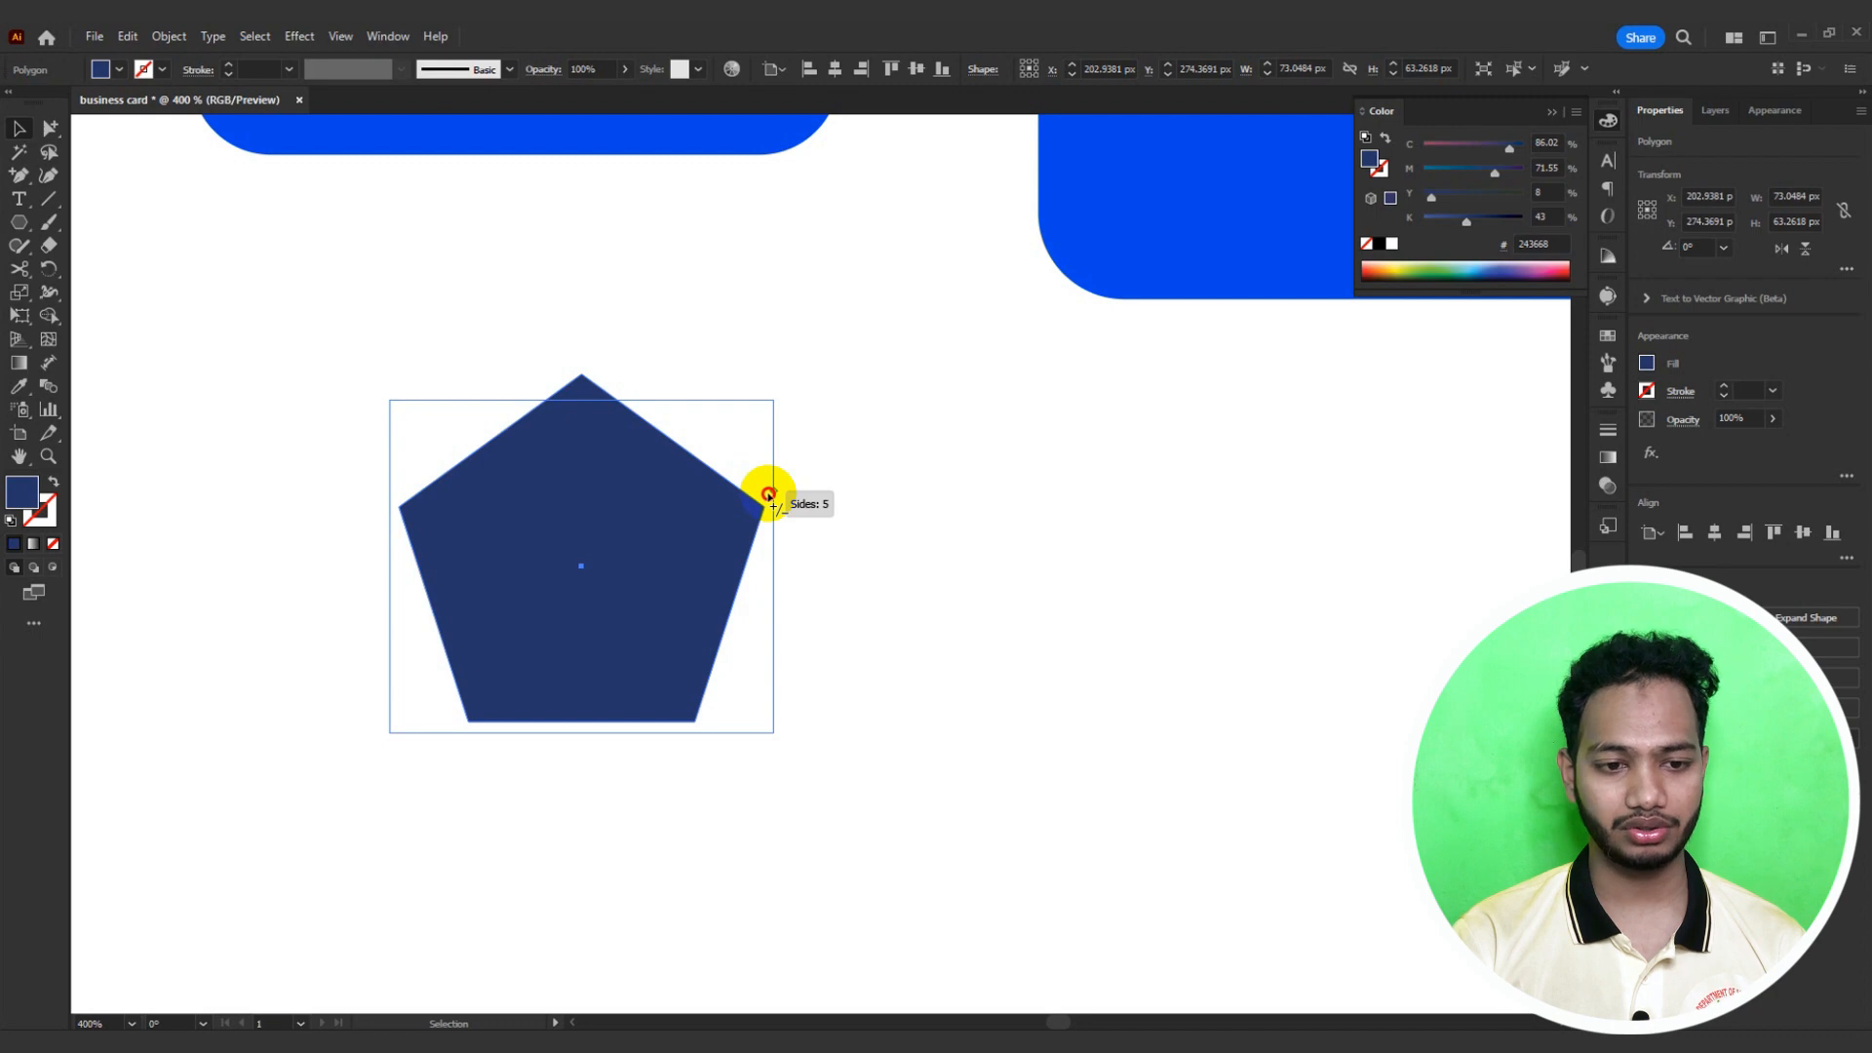
left_click_drag(768, 493, 773, 429)
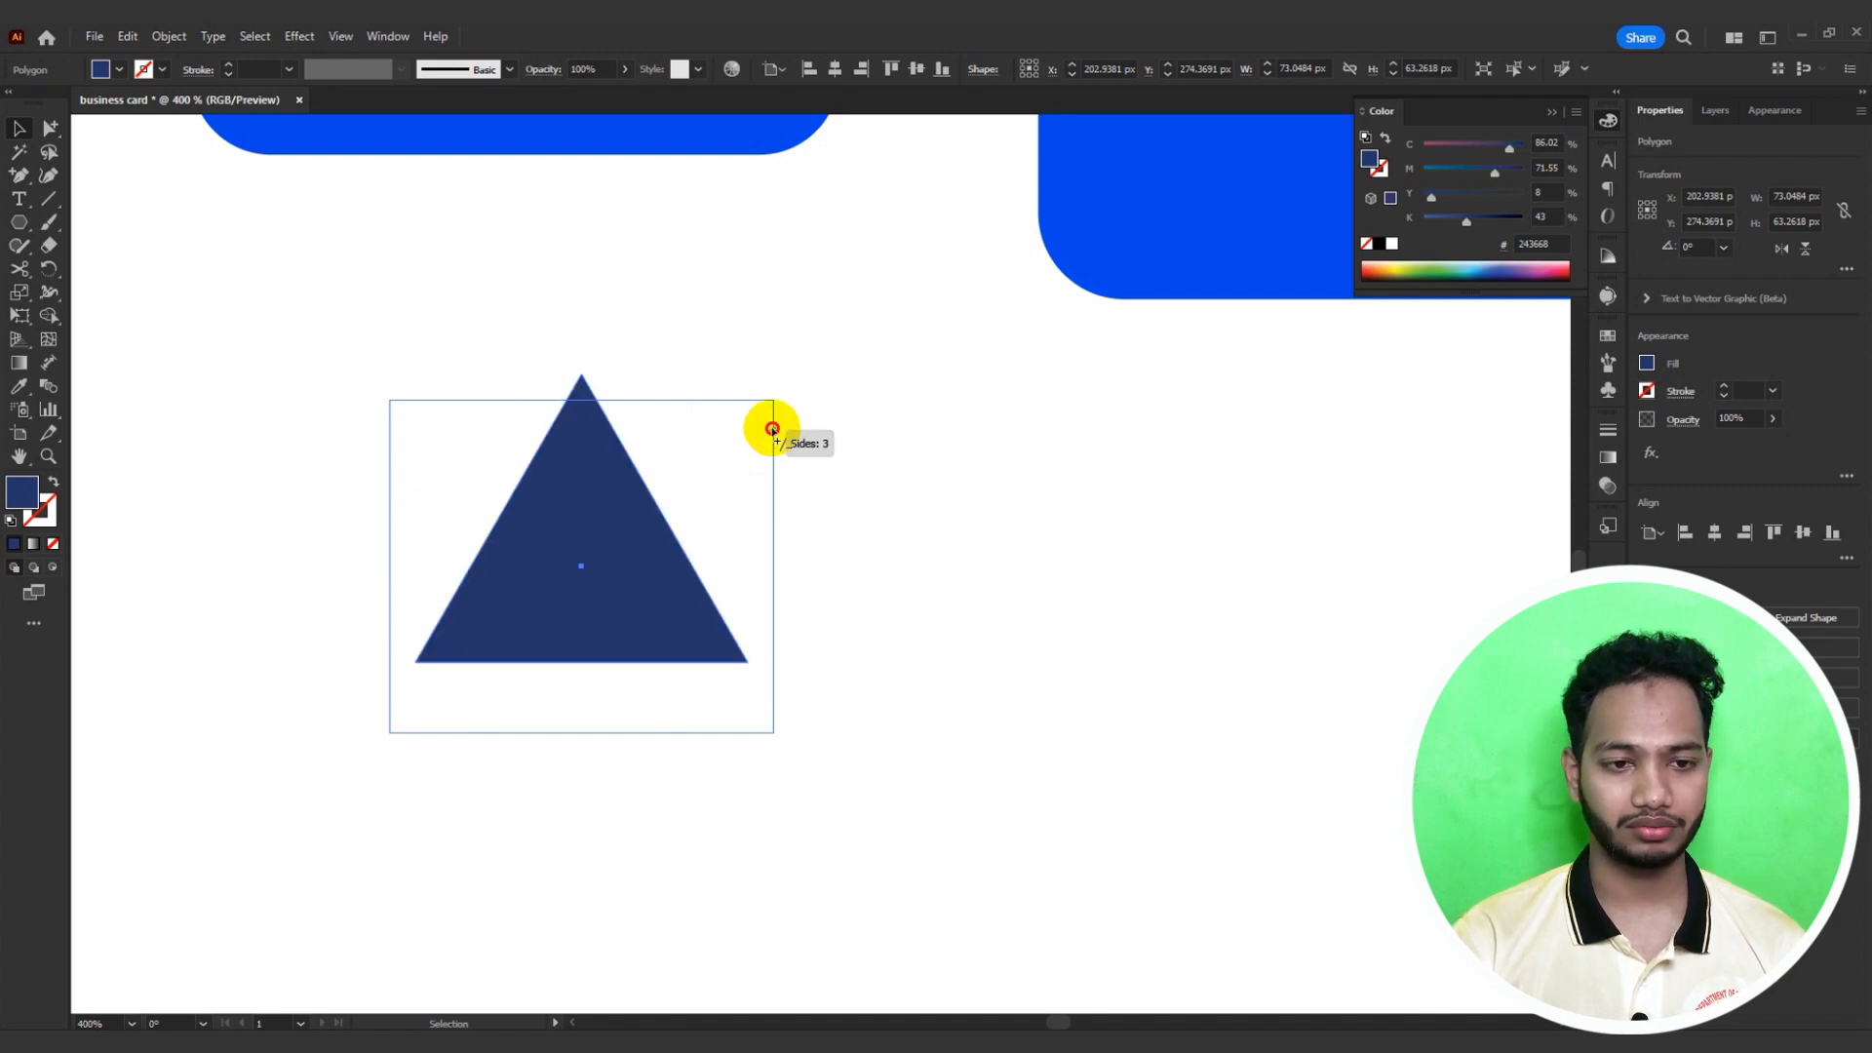
left_click_drag(777, 442, 831, 509)
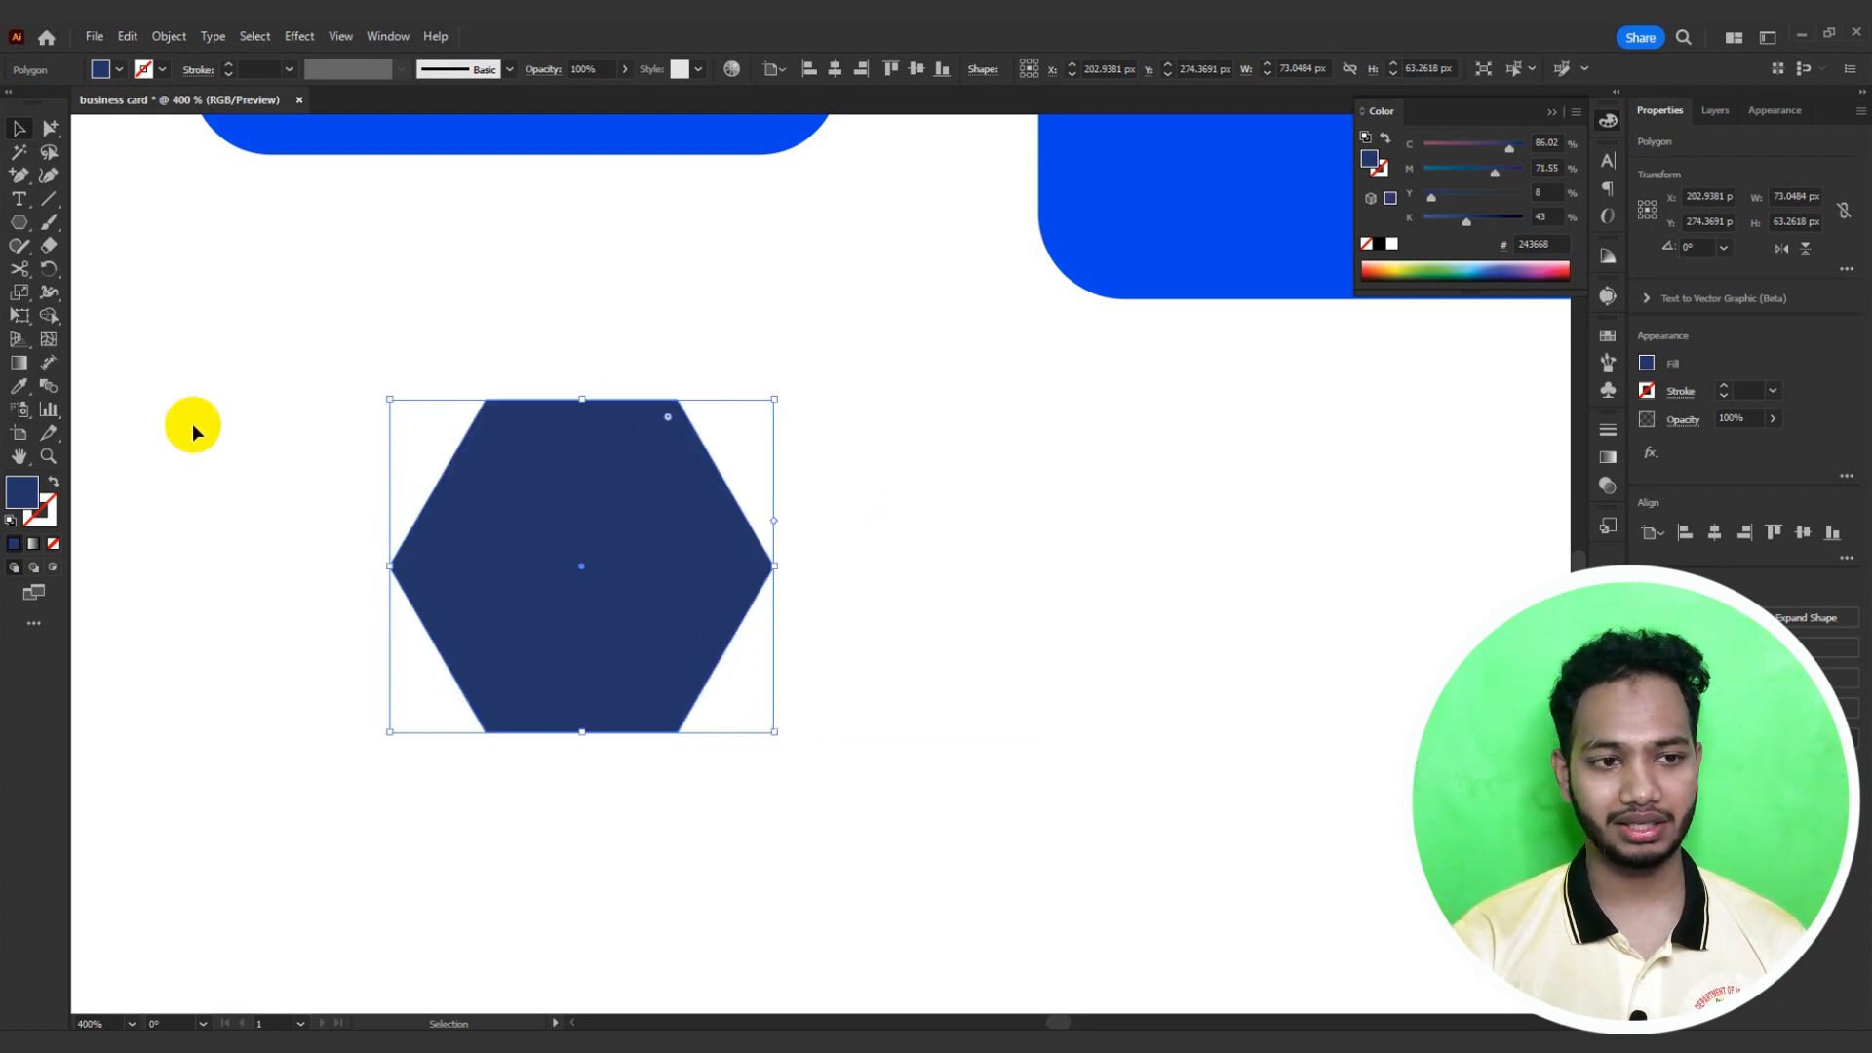
- Create a 20-sided polygon with a radius of 36.5242 px beside the hexagon using the Polygon tool
left_click_drag(19, 223, 115, 295)
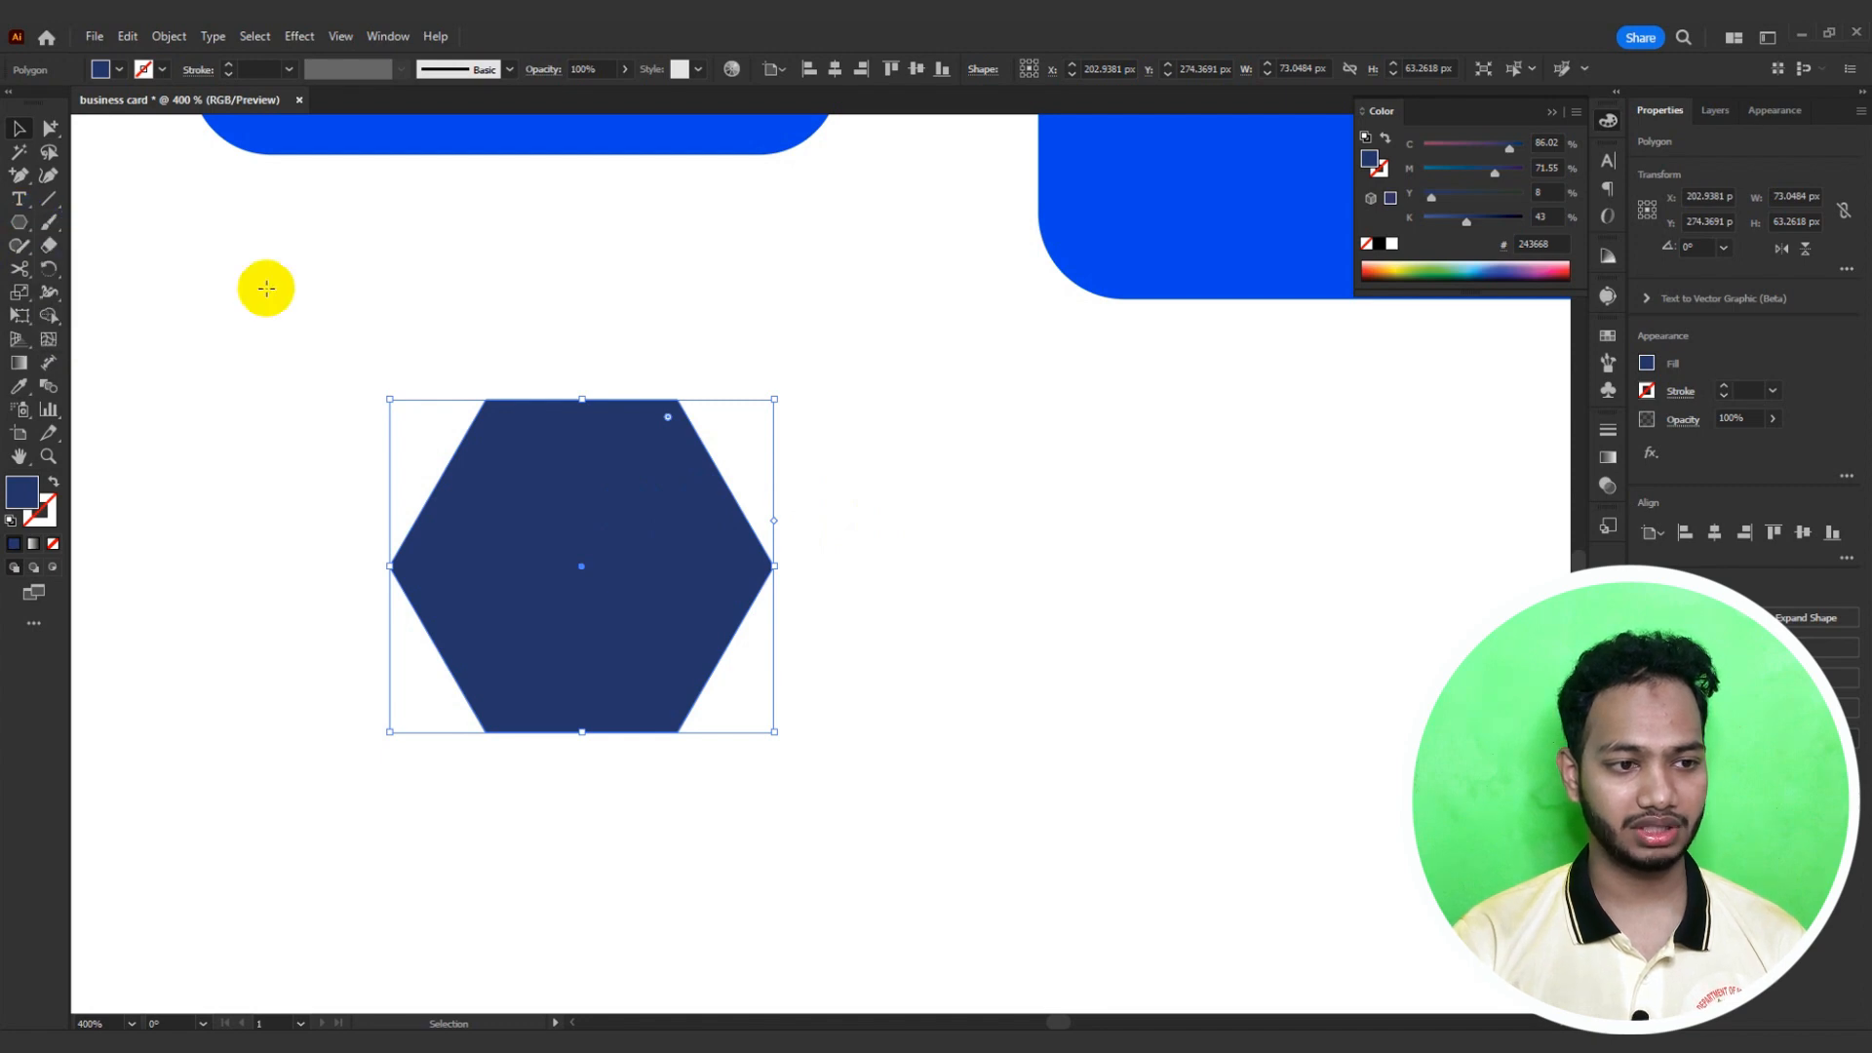
left_click(956, 461)
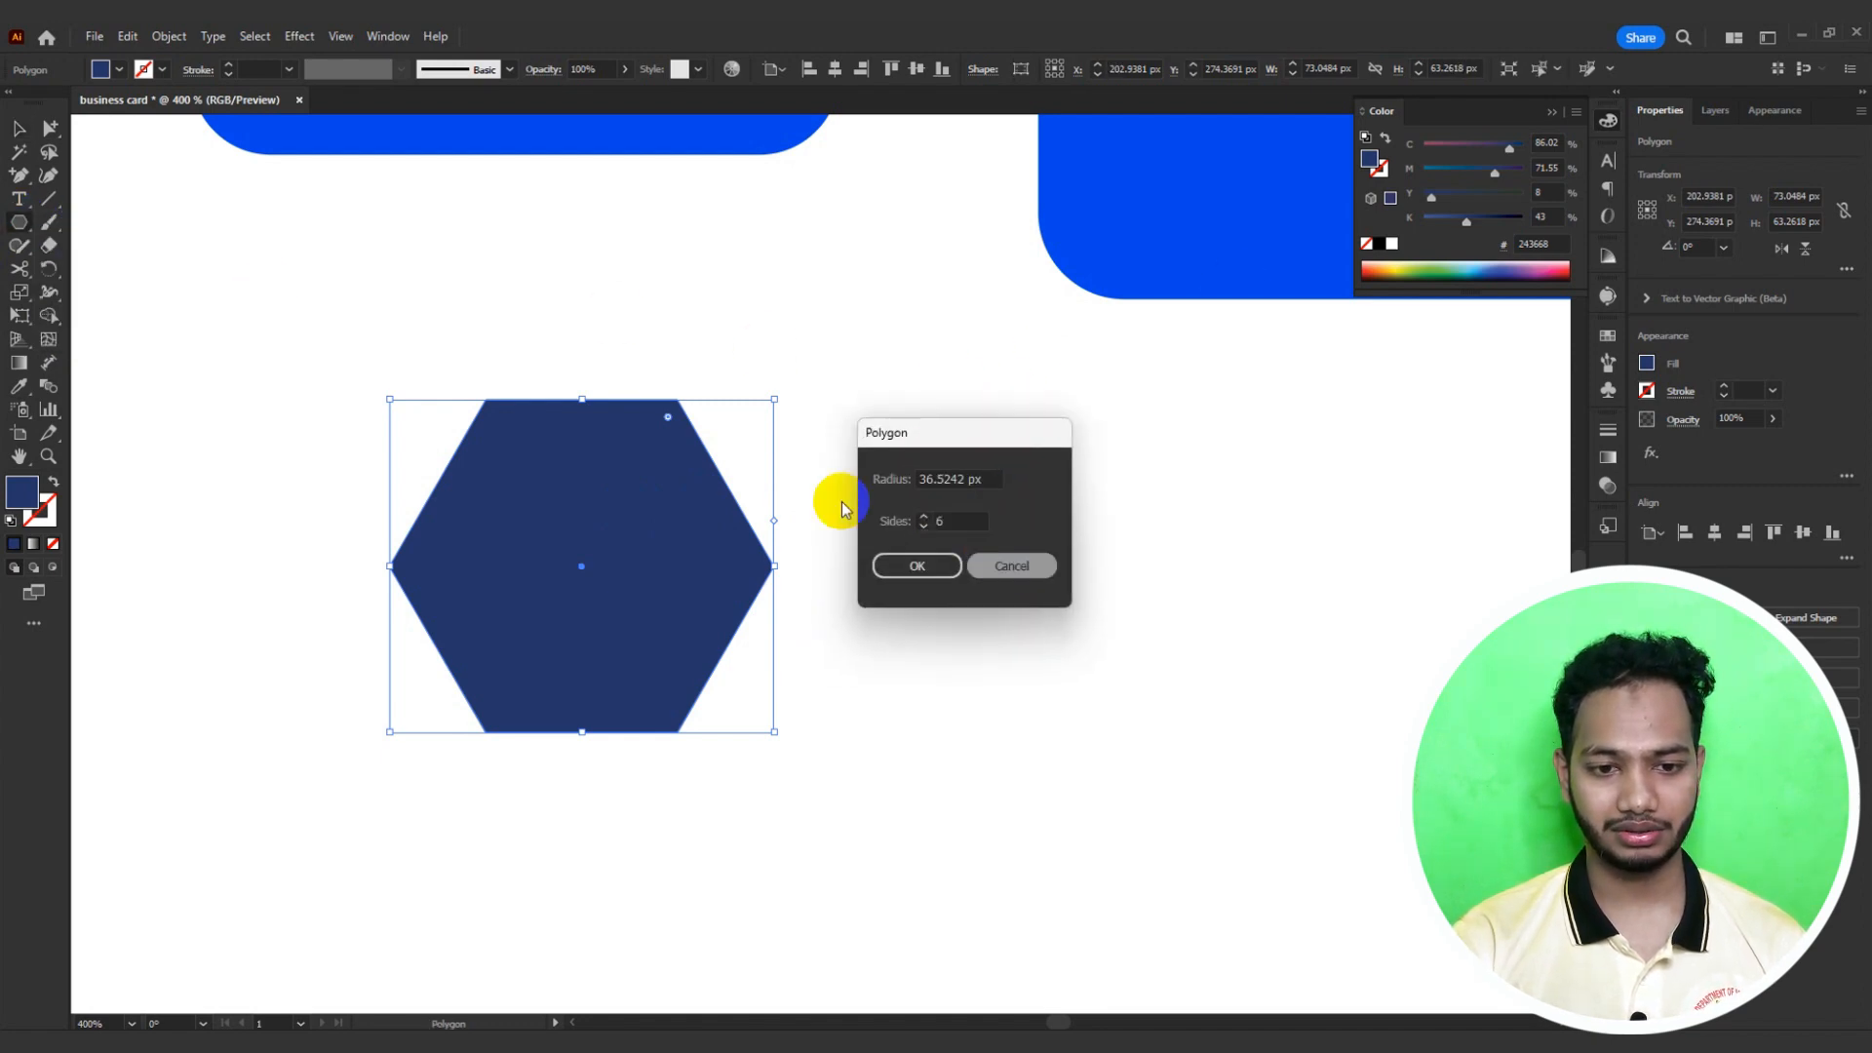
left_click(1006, 565)
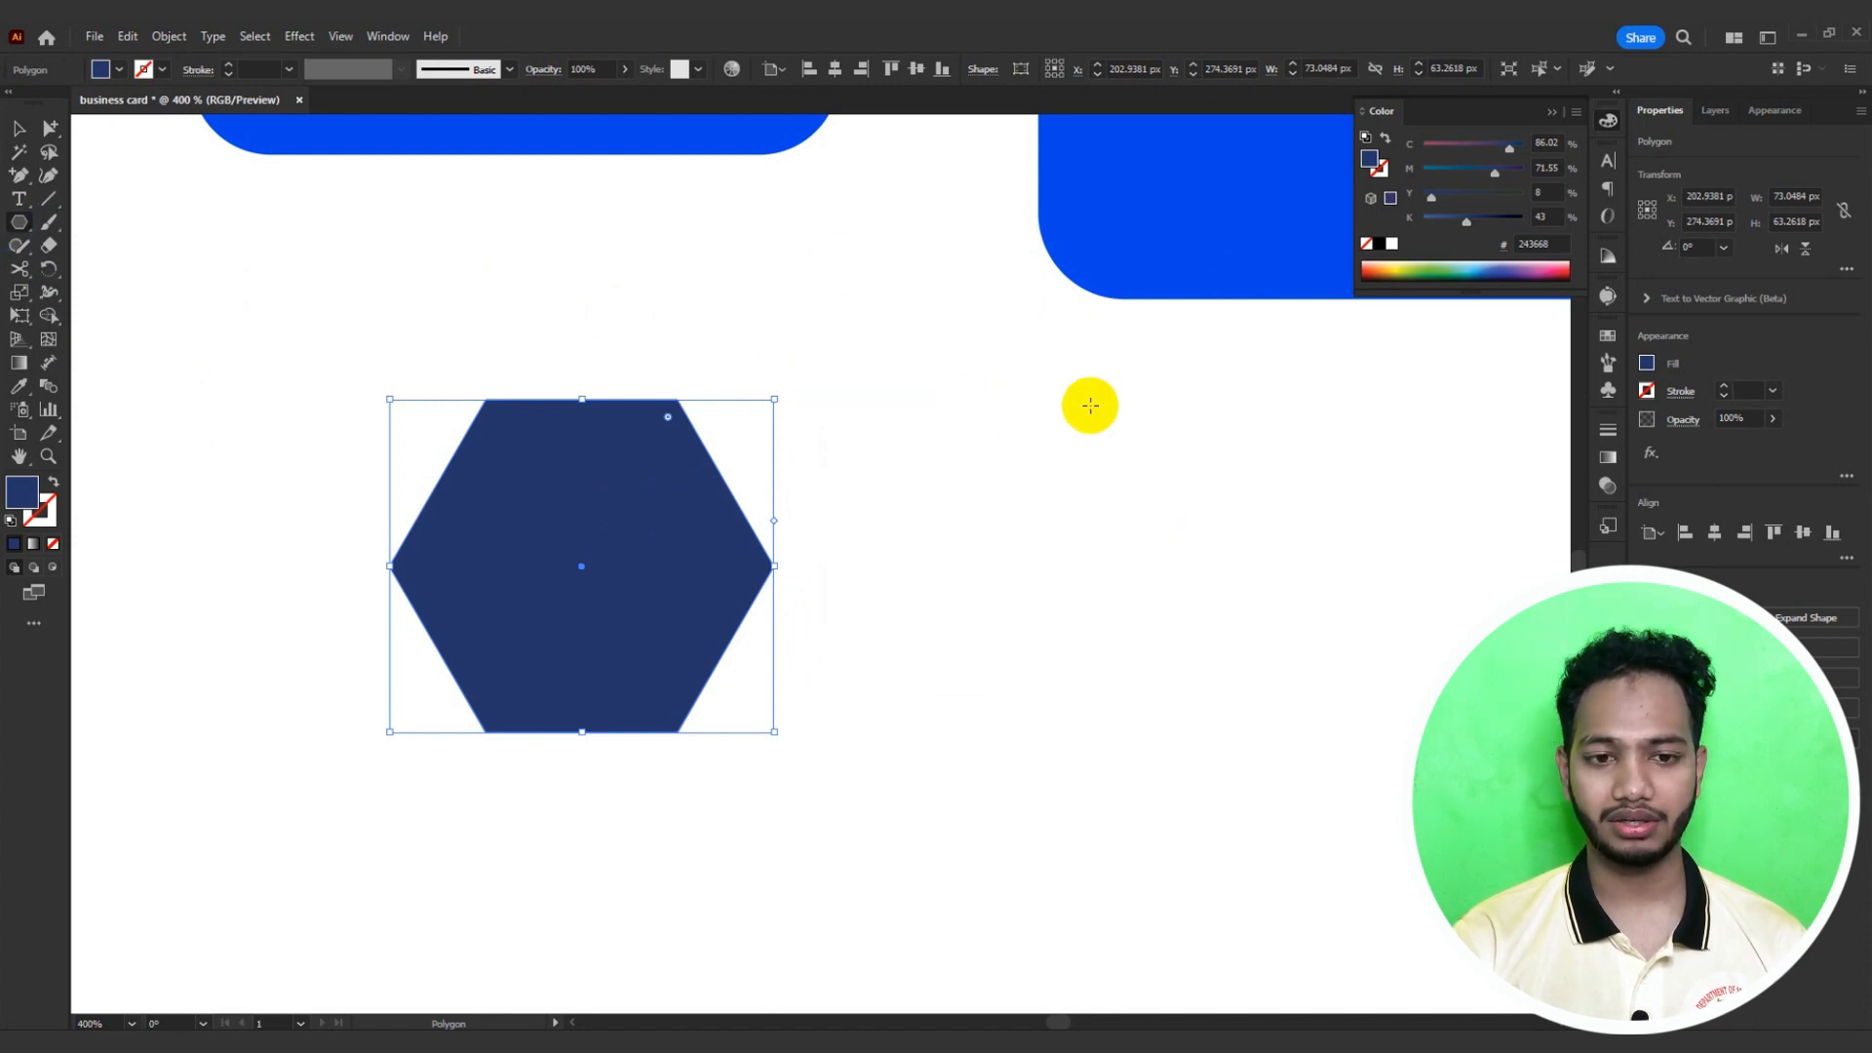
left_click(1077, 479)
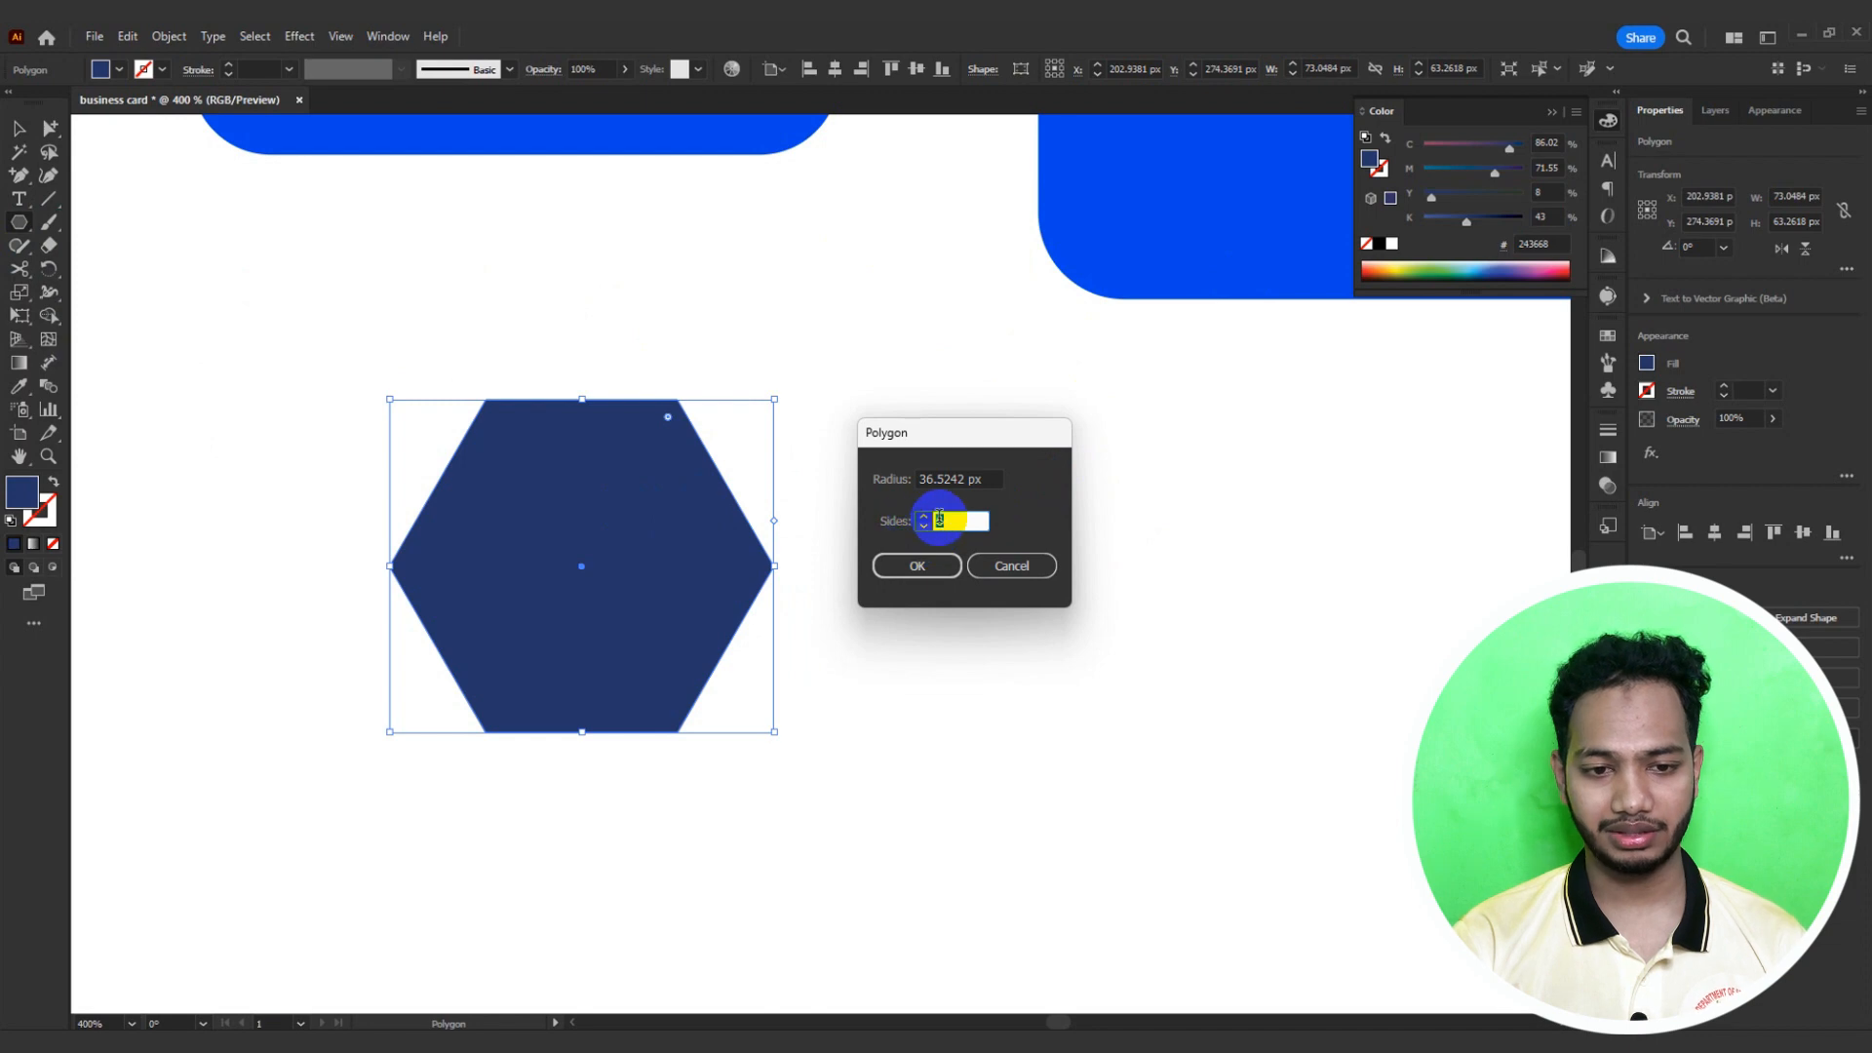
left_click(938, 520)
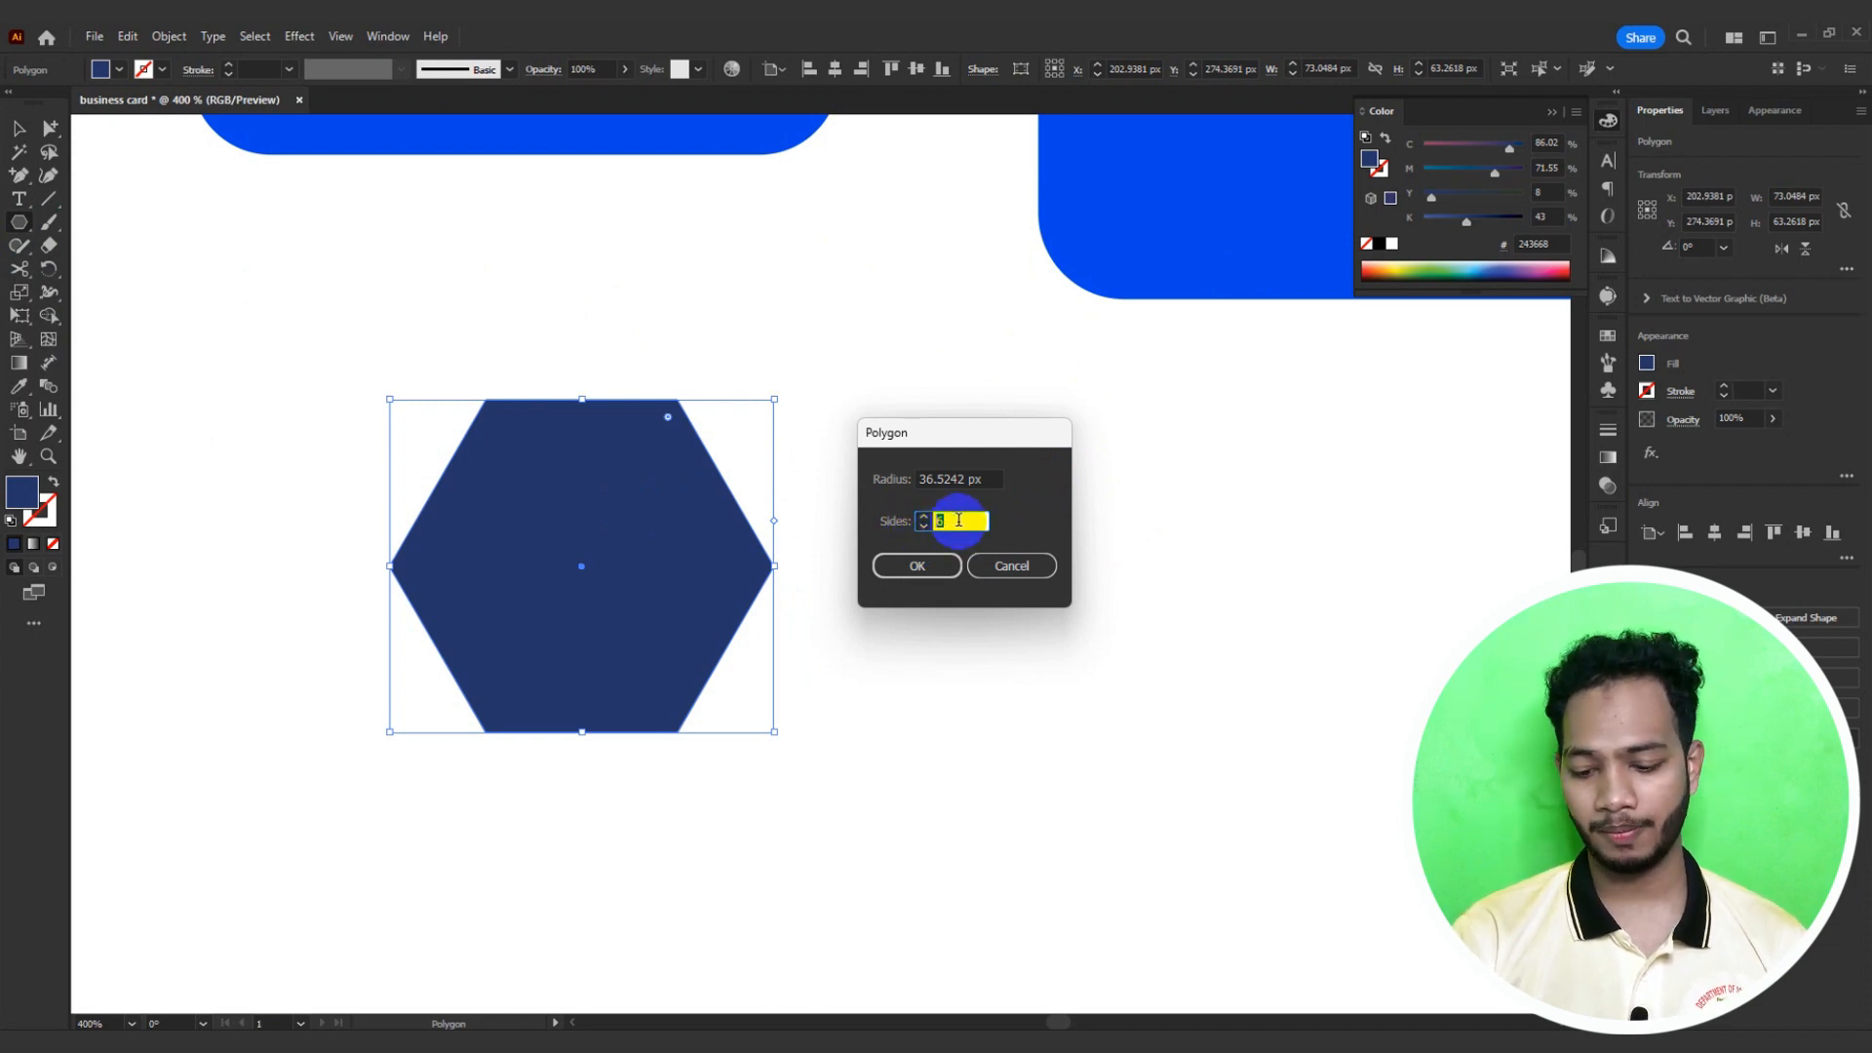
type("20")
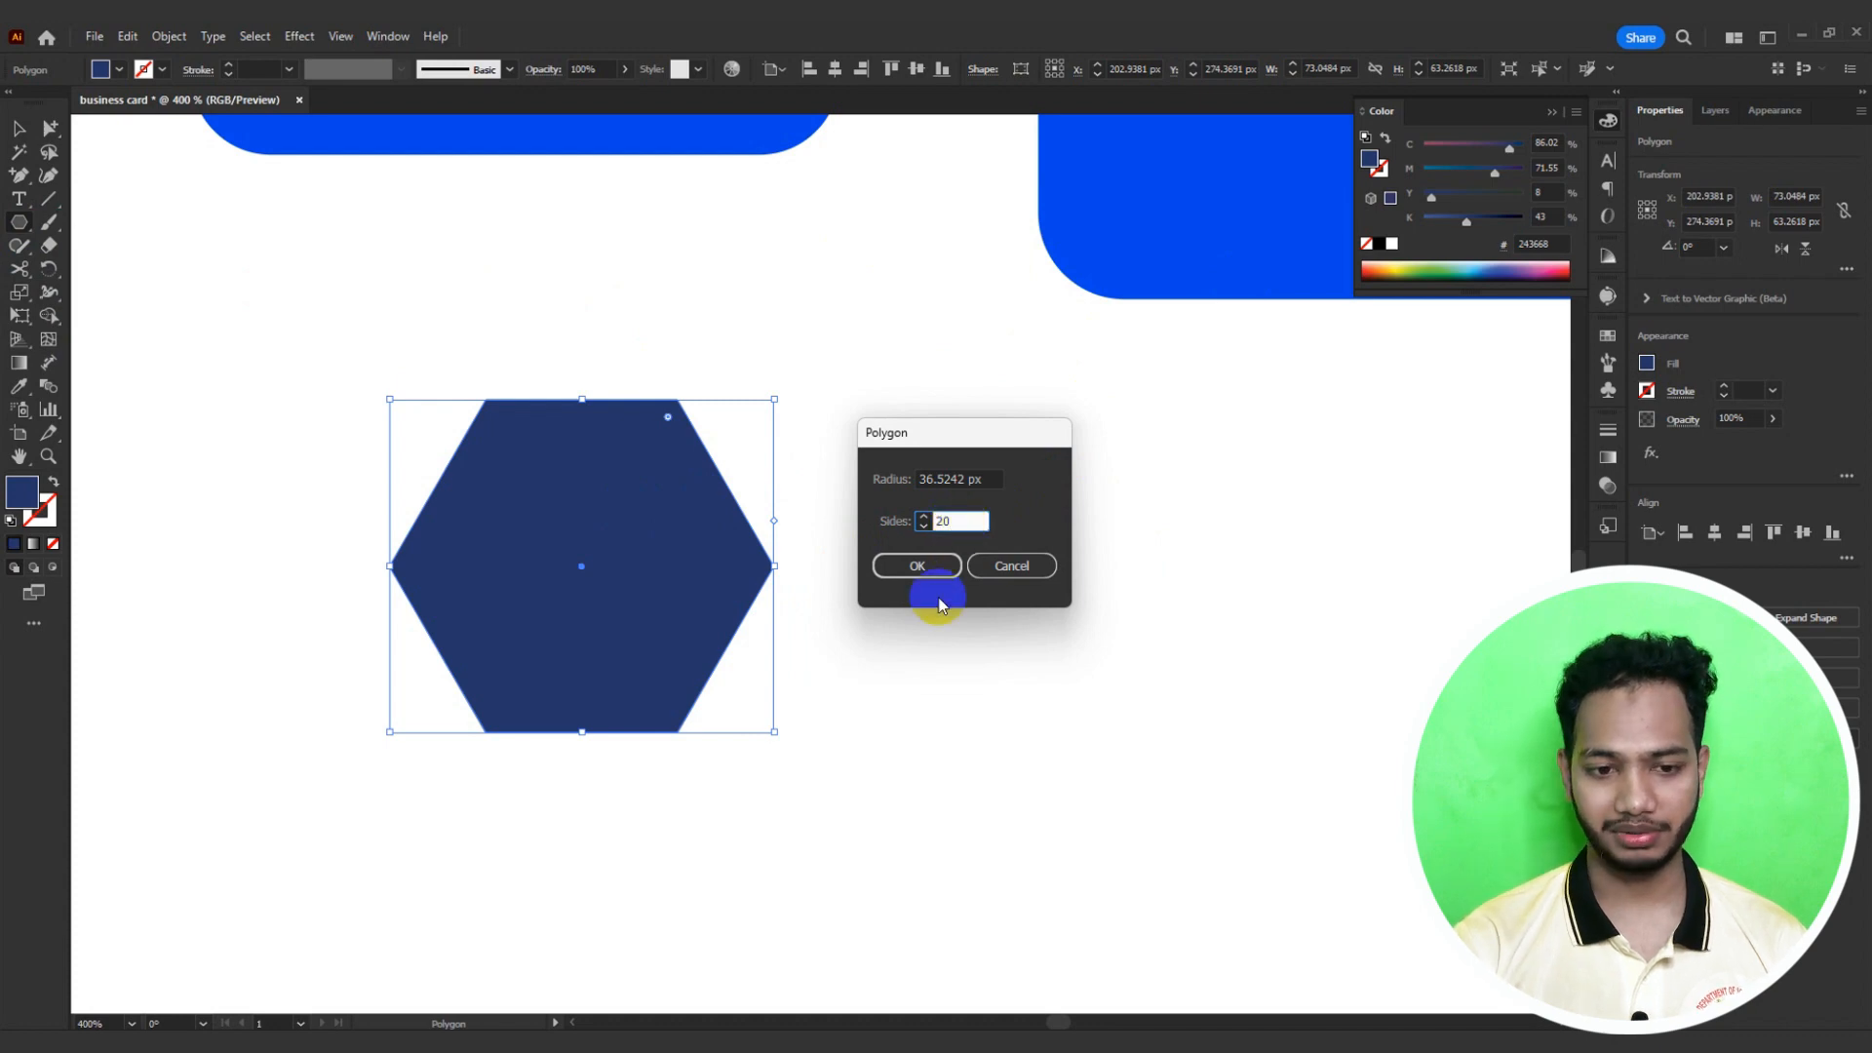
left_click(920, 567)
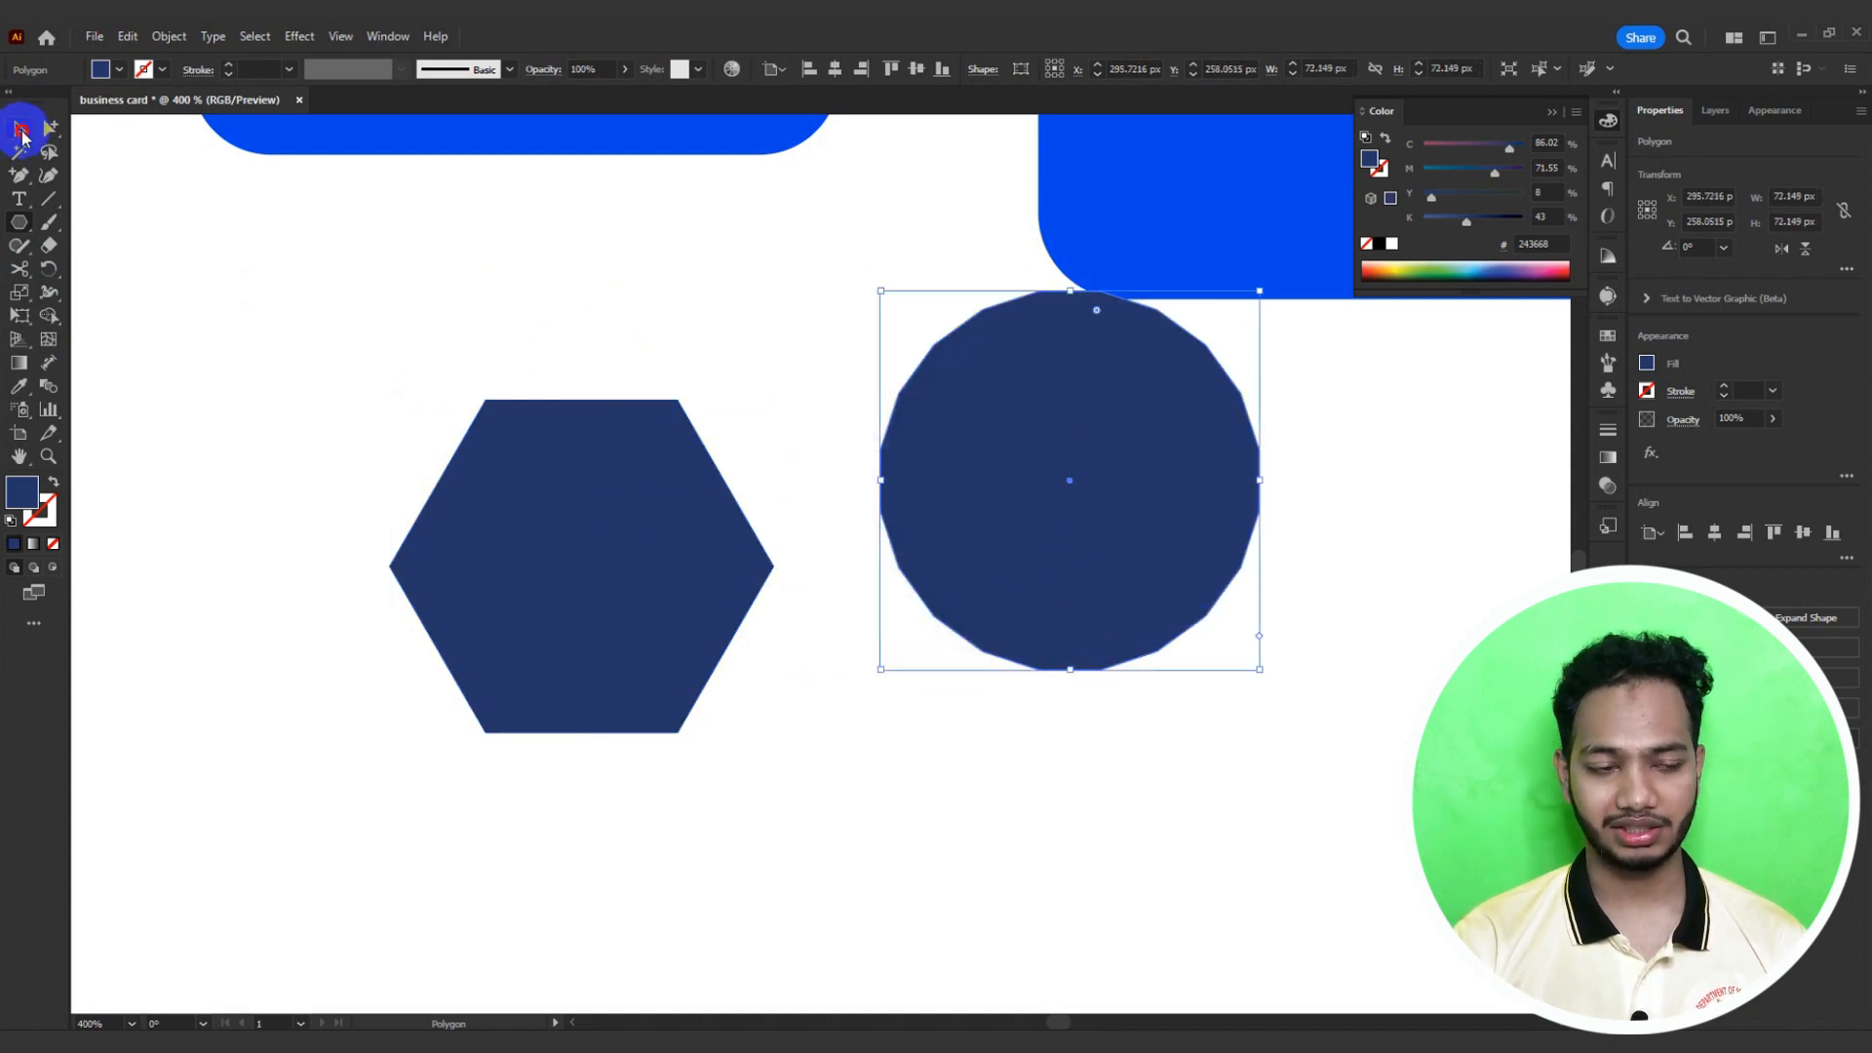
- Move the 20-sided polygon slightly down beside the hexagon and examine its edges up close
left_click(22, 135)
left_click_drag(996, 444, 1002, 523)
left_click(1392, 489)
scroll(1178, 396, "up", 4)
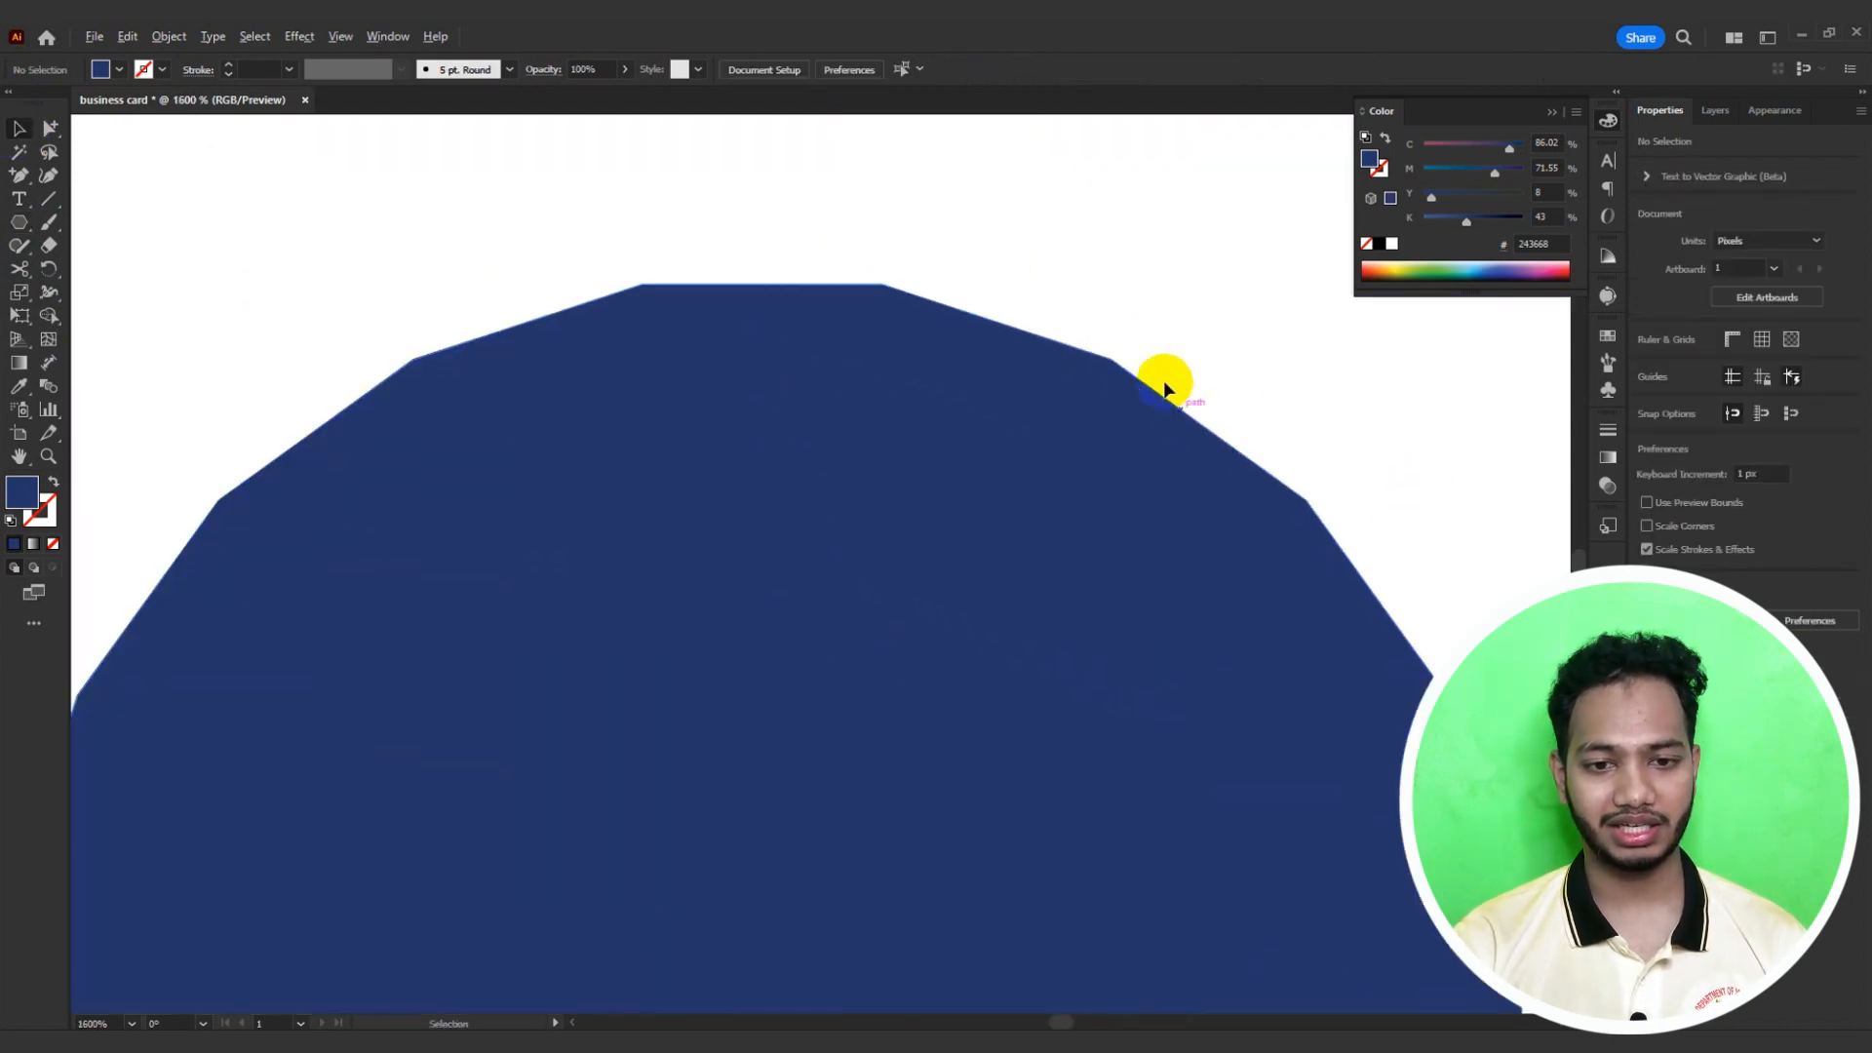
left_click(995, 337)
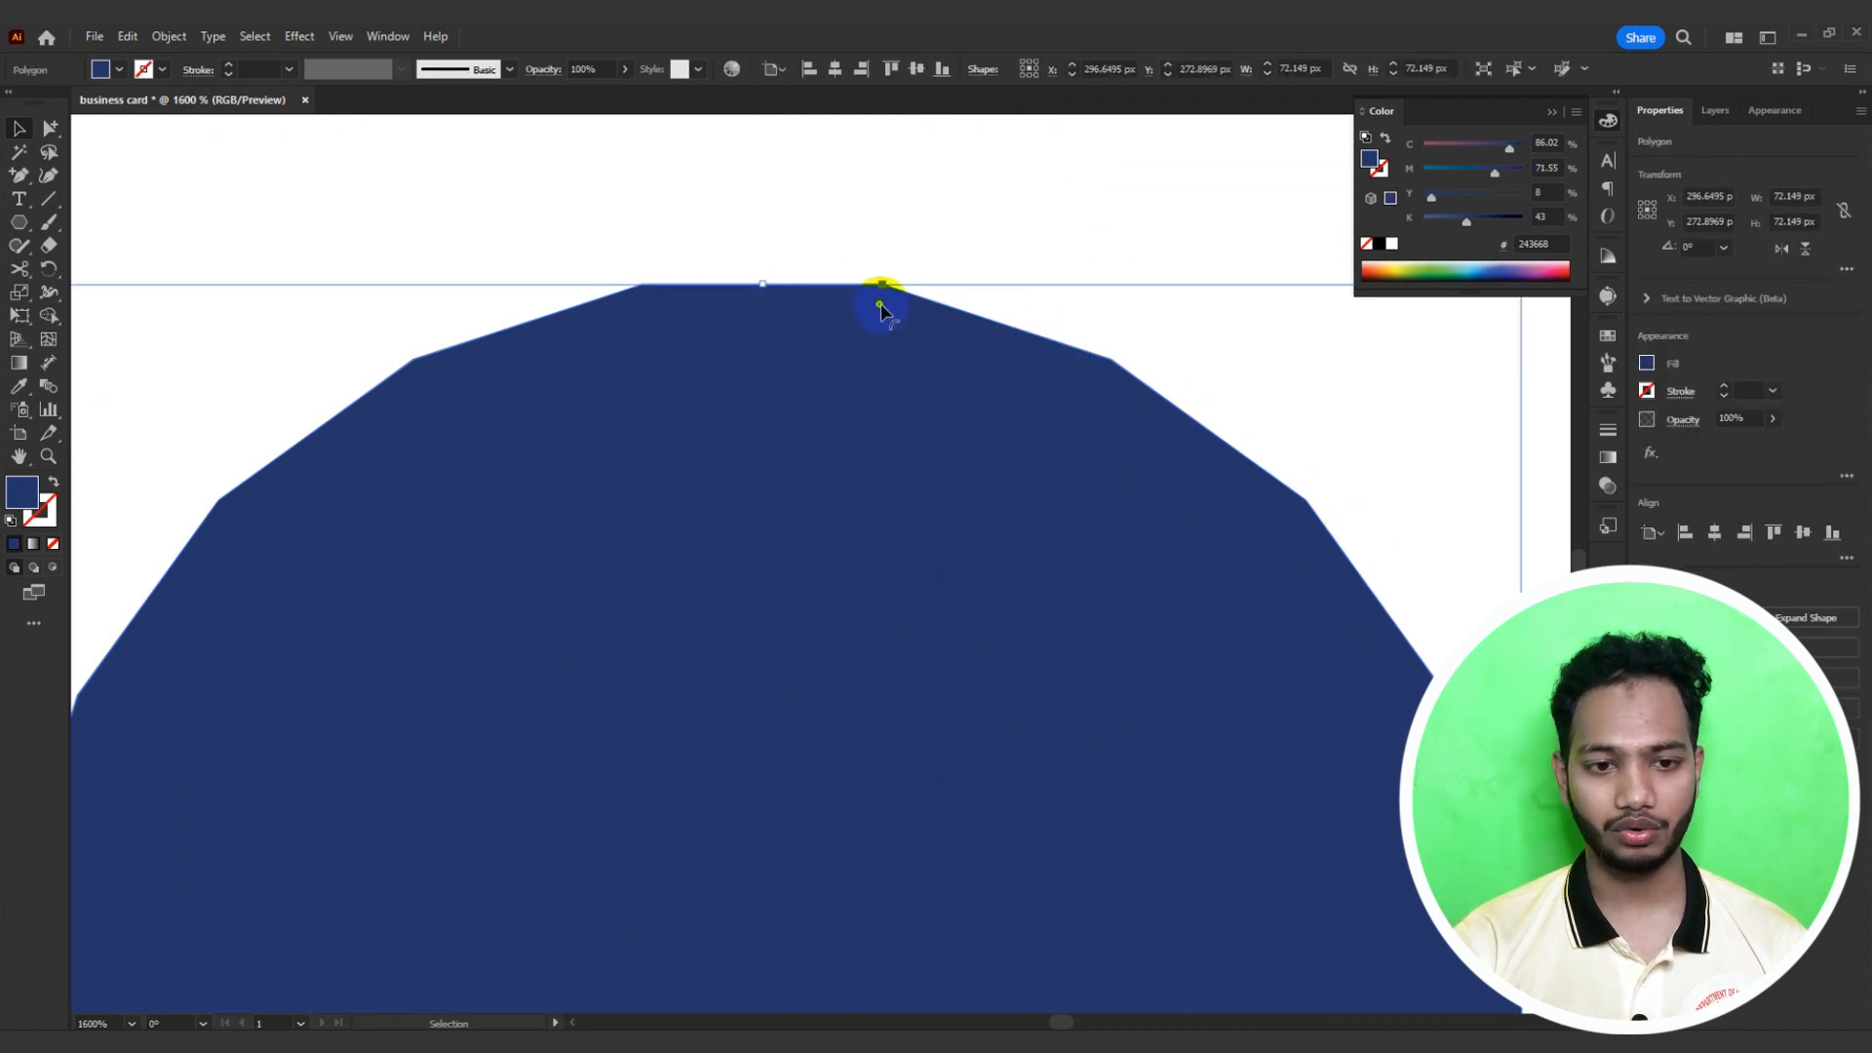
left_click_drag(881, 302, 1104, 138)
scroll(926, 401, "down", 6)
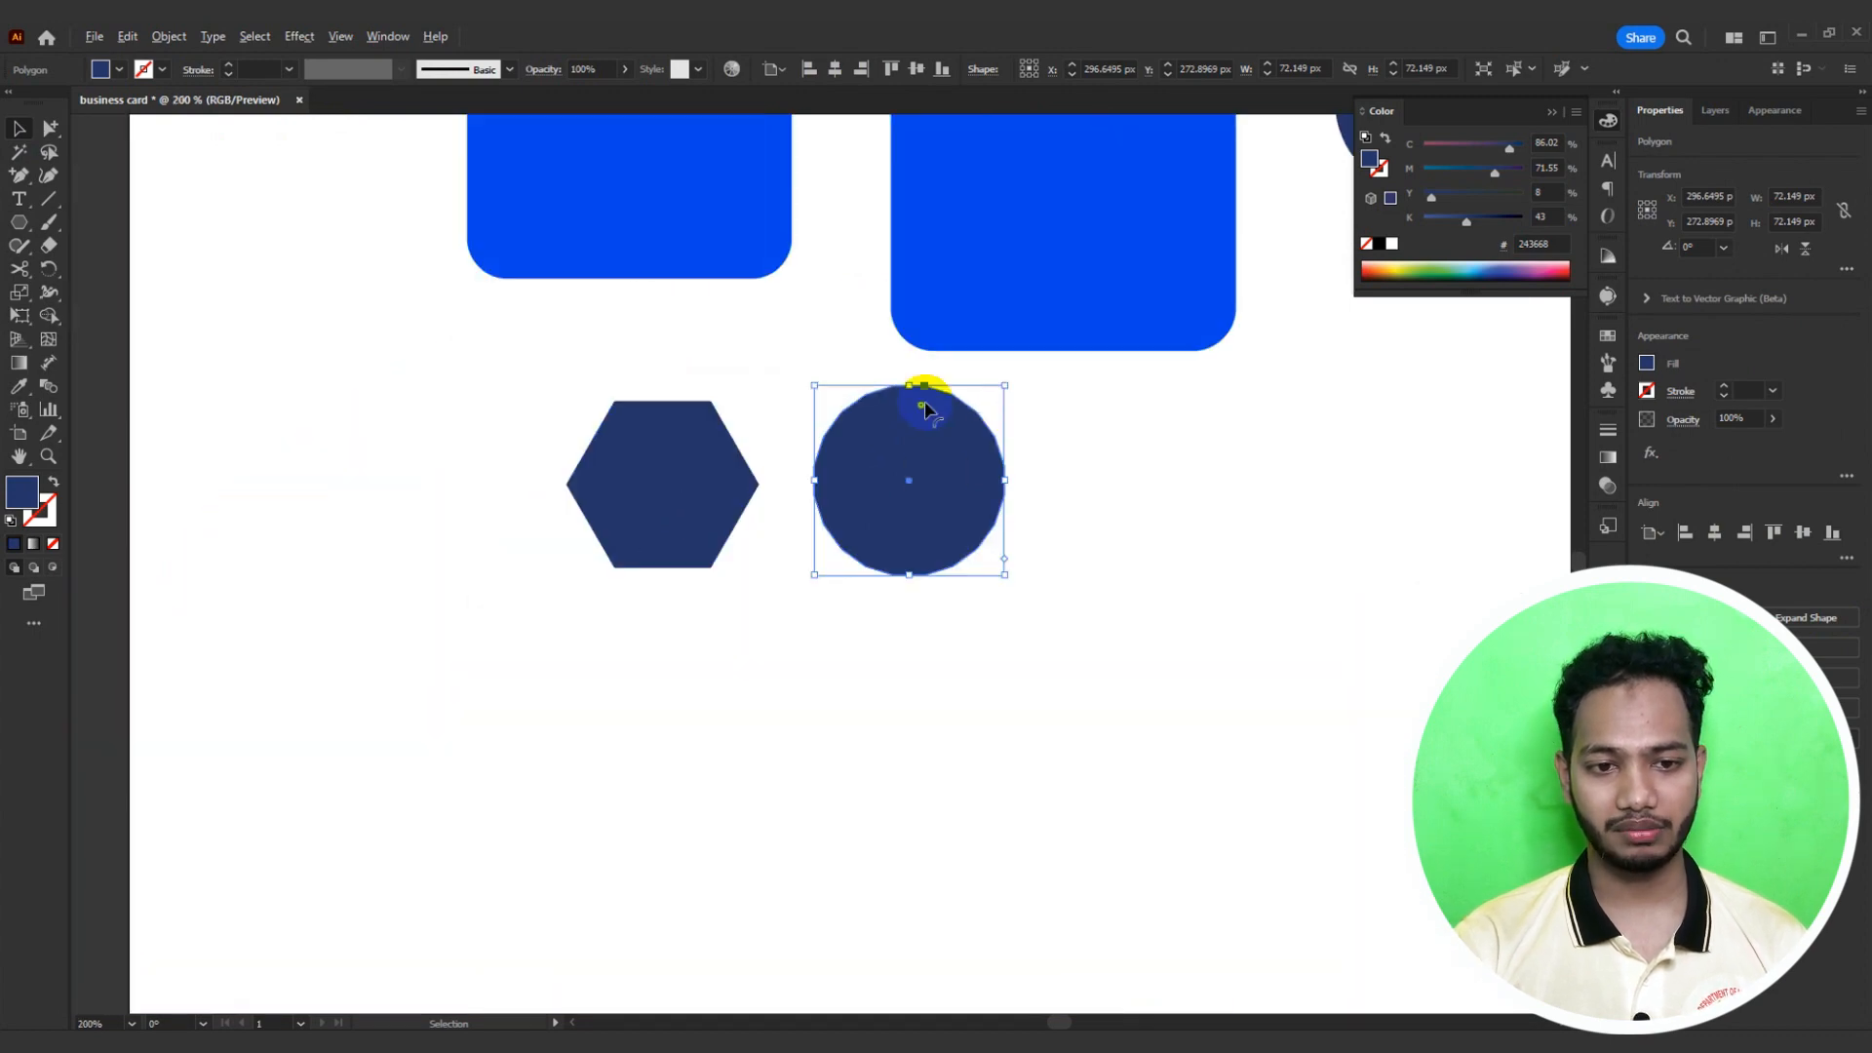
left_click(1125, 519)
left_click(956, 517)
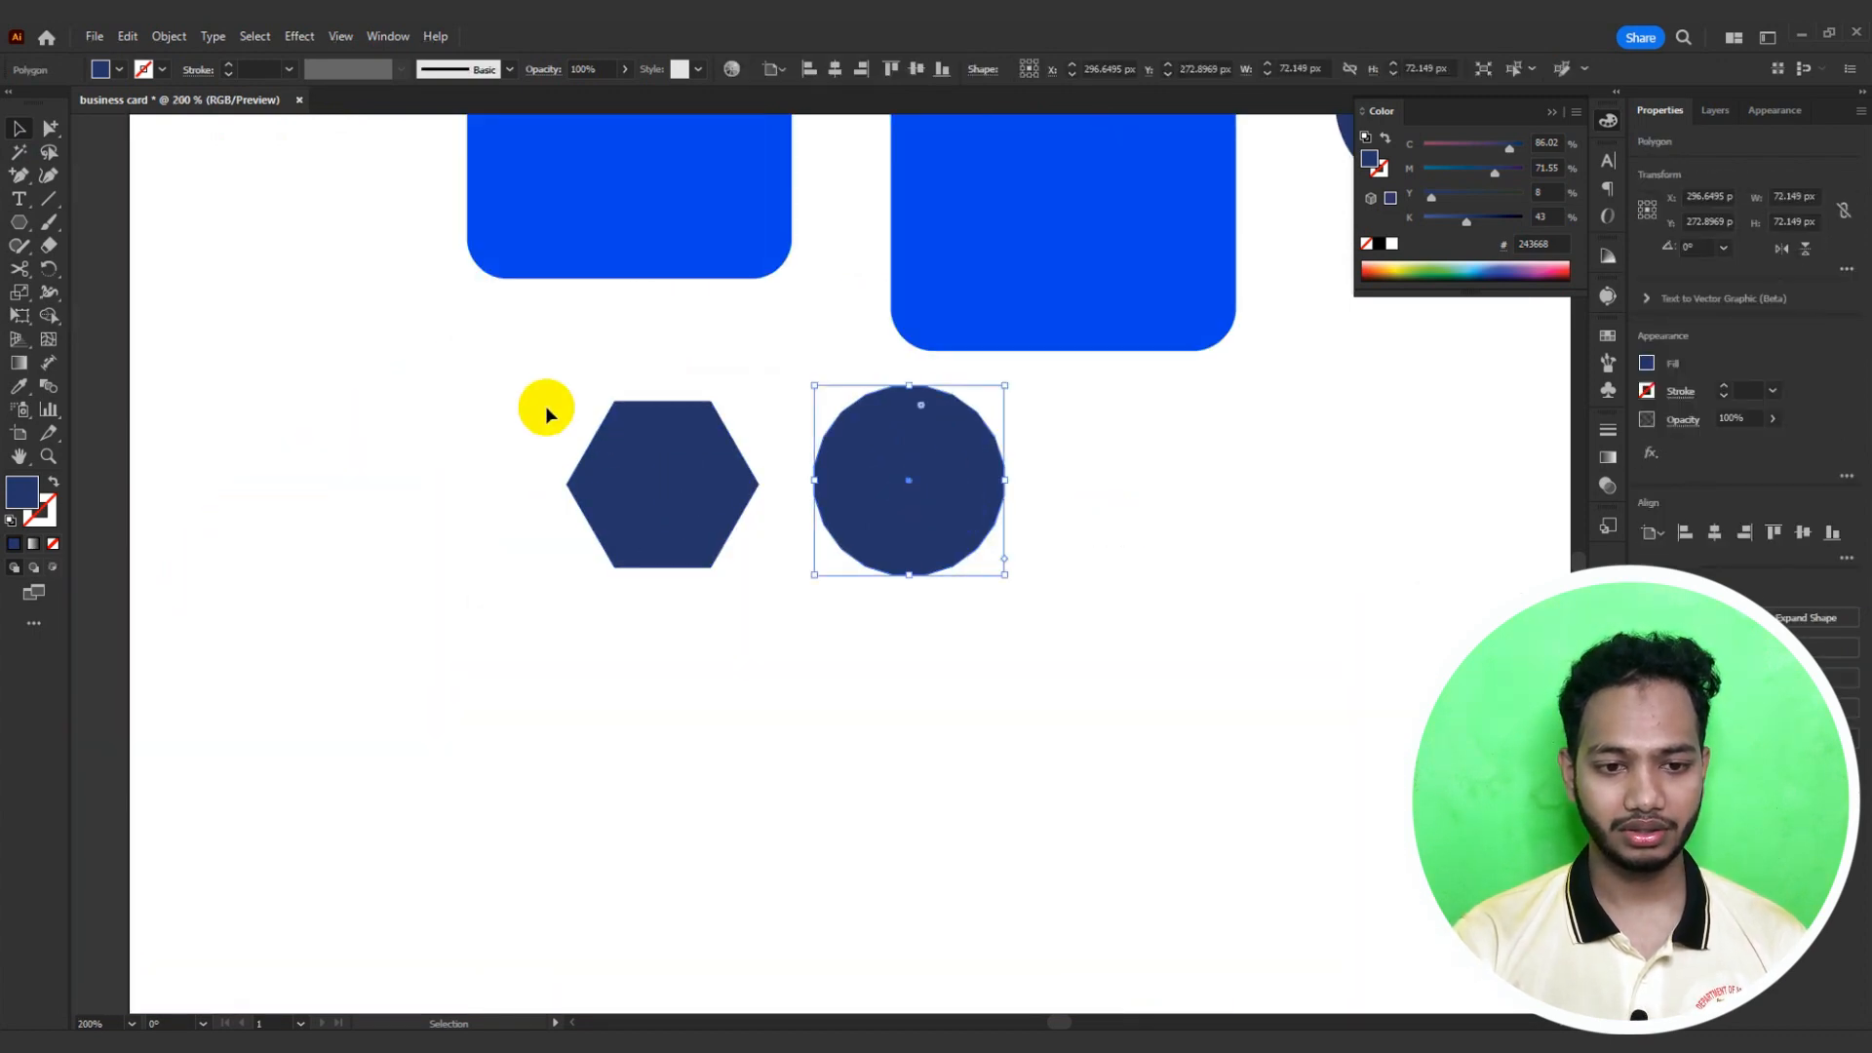
- Try drawing a small polygon freehand beside the hexagon twice, undoing each attempt
left_click_drag(543, 406, 1043, 624)
left_click_drag(18, 222, 101, 307)
left_click_drag(371, 445, 433, 512)
key("ctrl+z")
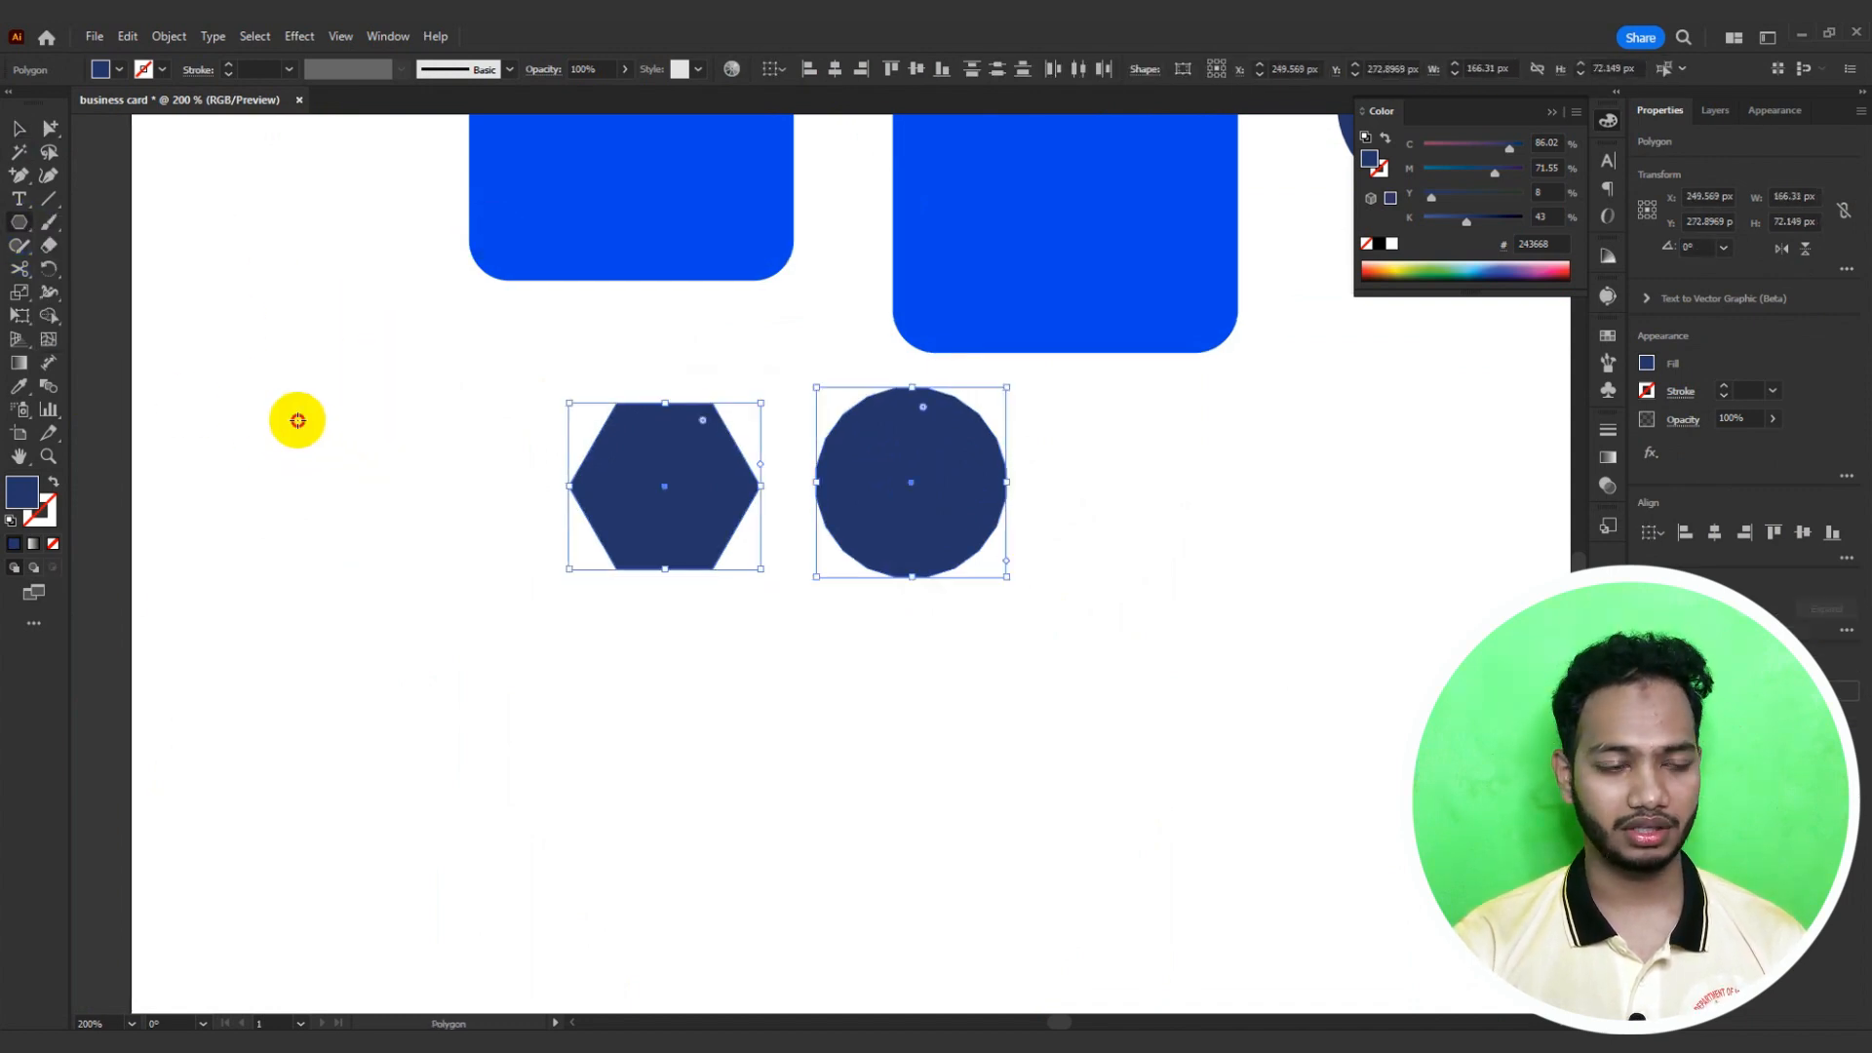
left_click_drag(292, 418, 384, 485)
key("ctrl+z")
- Create a three-sided polygon with a radius of 40.1022 px beside the hexagon and round its corners until it is about 61 px wide
left_click(888, 517)
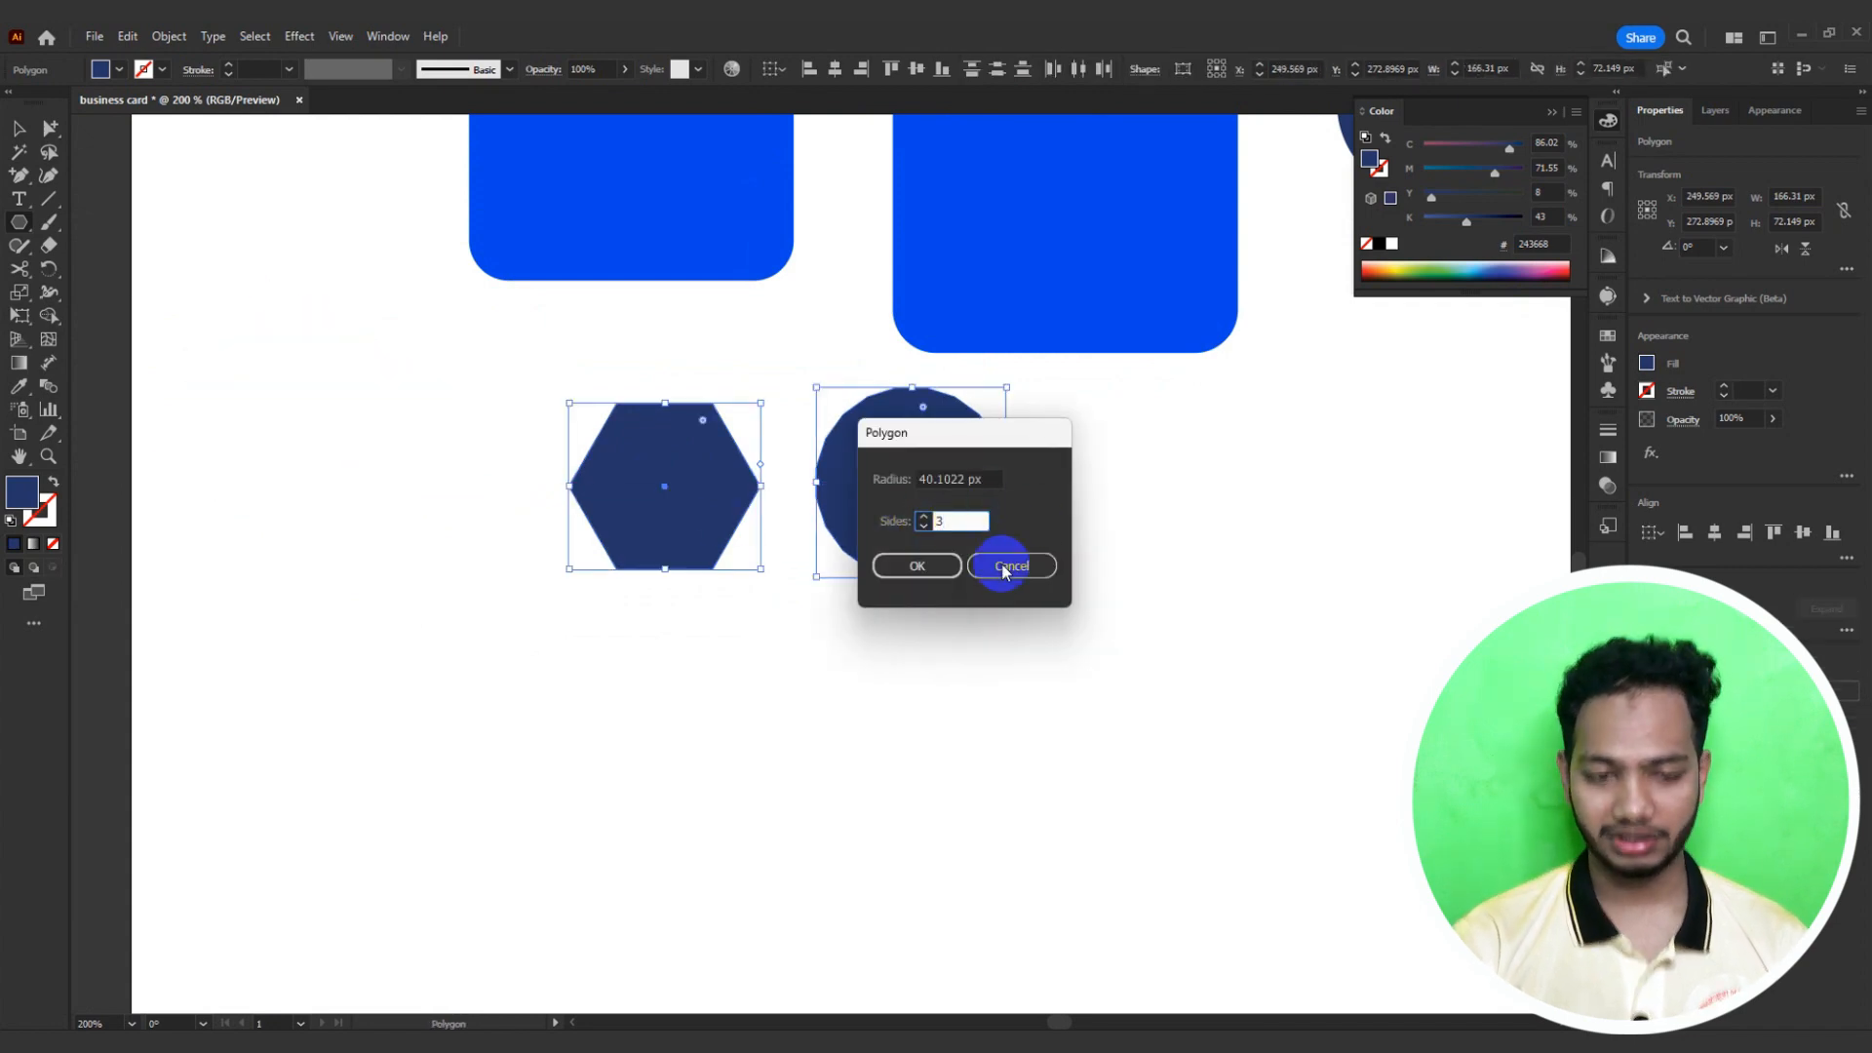
type("3")
left_click(916, 565)
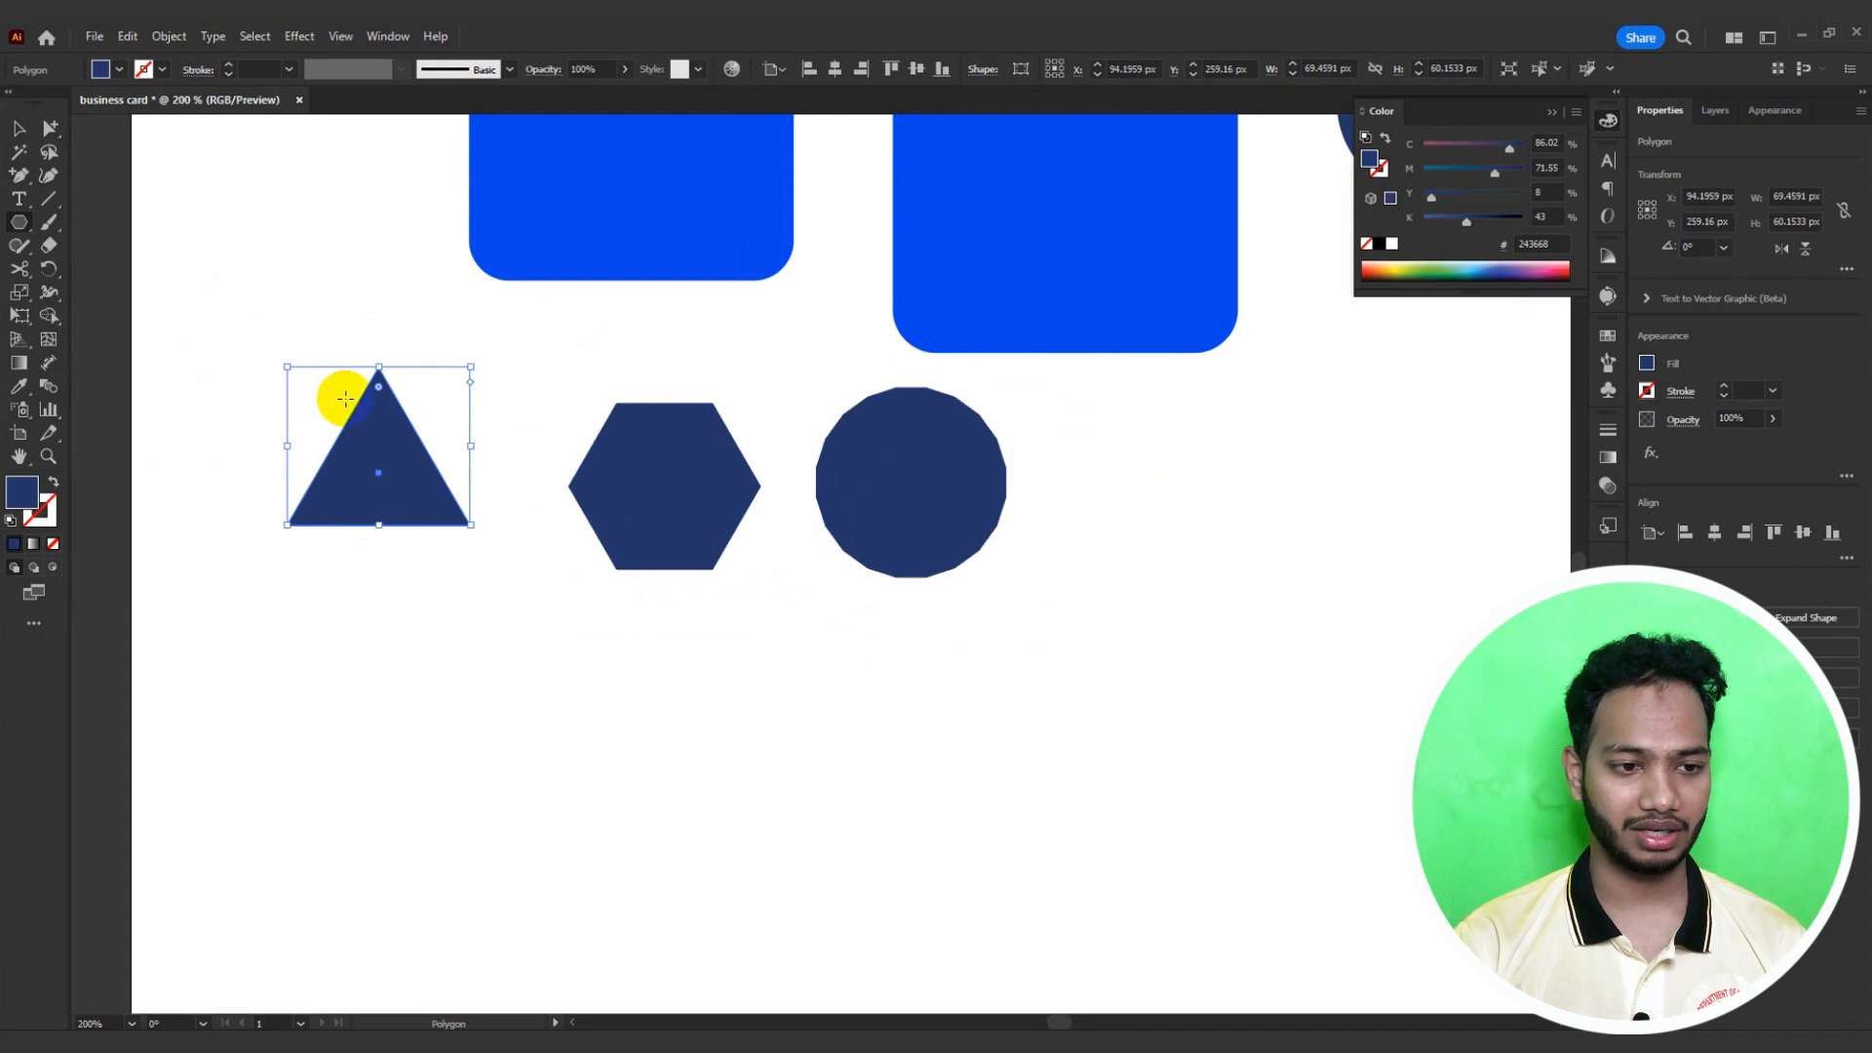
scroll(371, 395, "up", 3)
left_click_drag(378, 336, 378, 400)
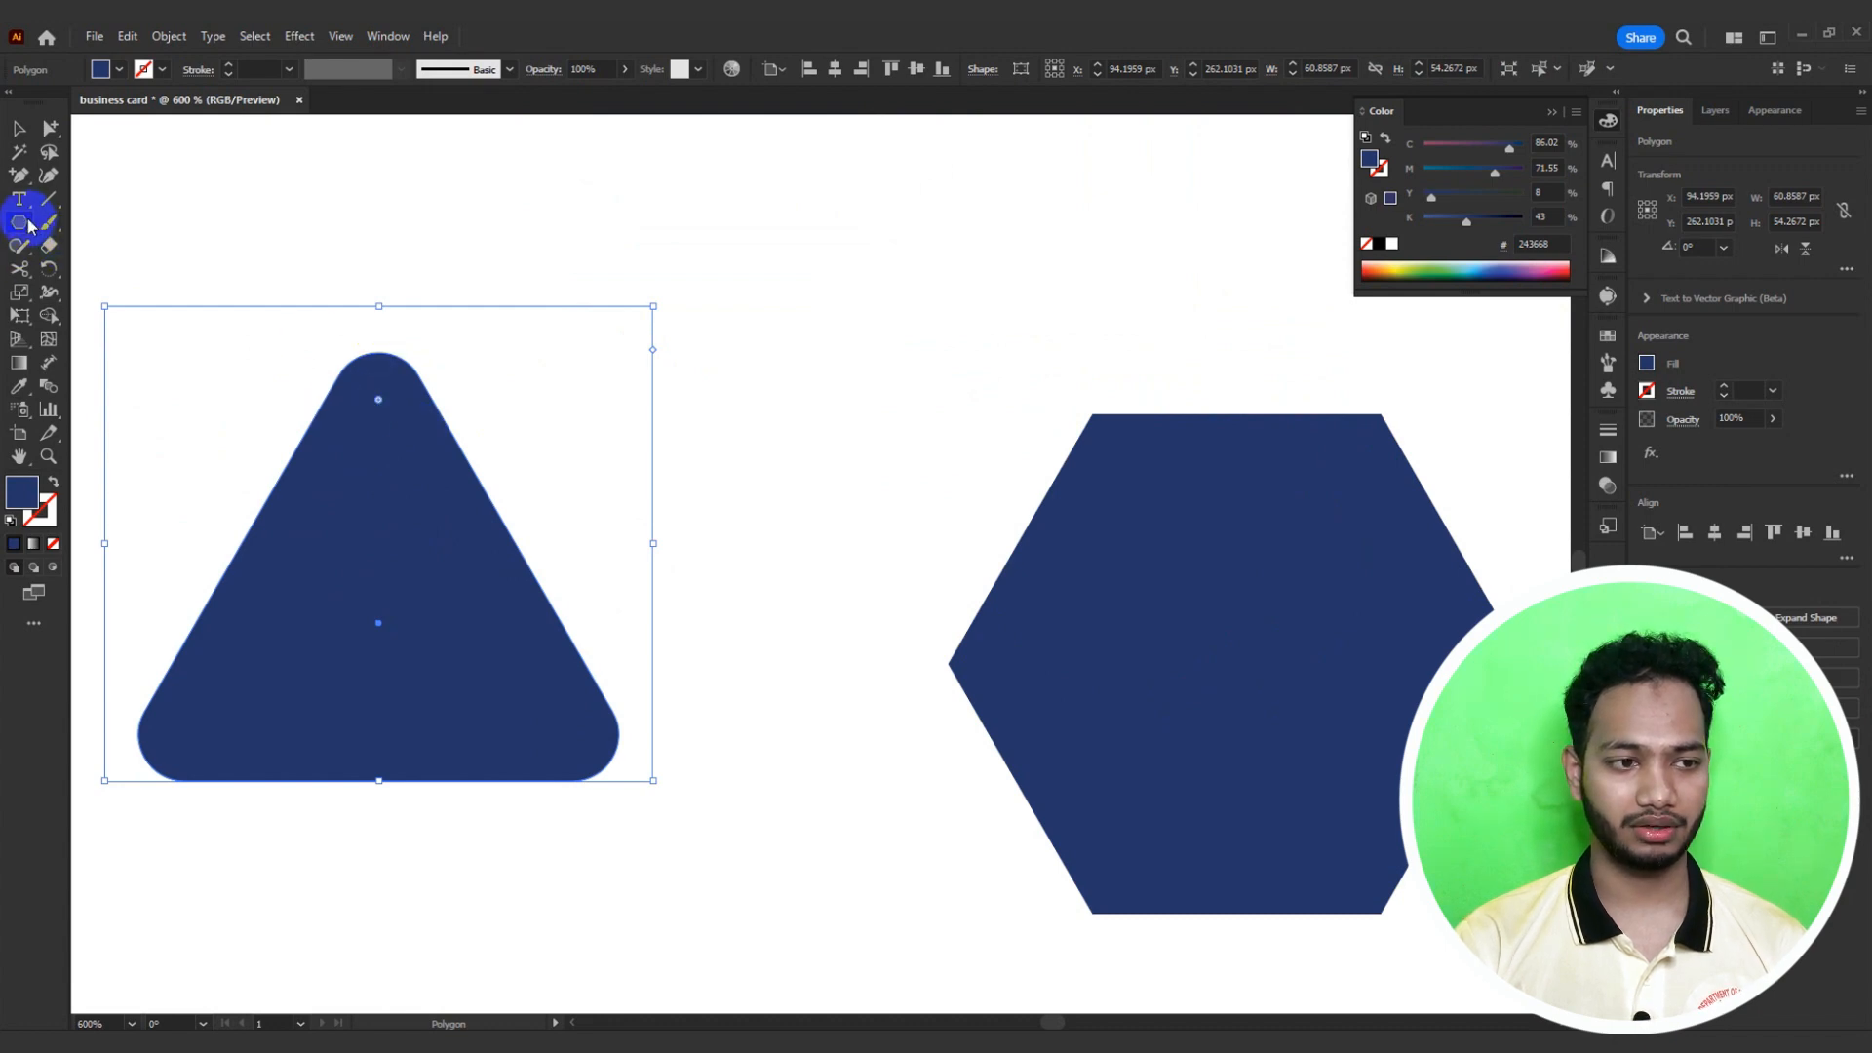
- Draw an upright five-pointed star about 33 px wide below the rounded triangle
left_click_drag(27, 224, 92, 327)
scroll(673, 507, "down", 3)
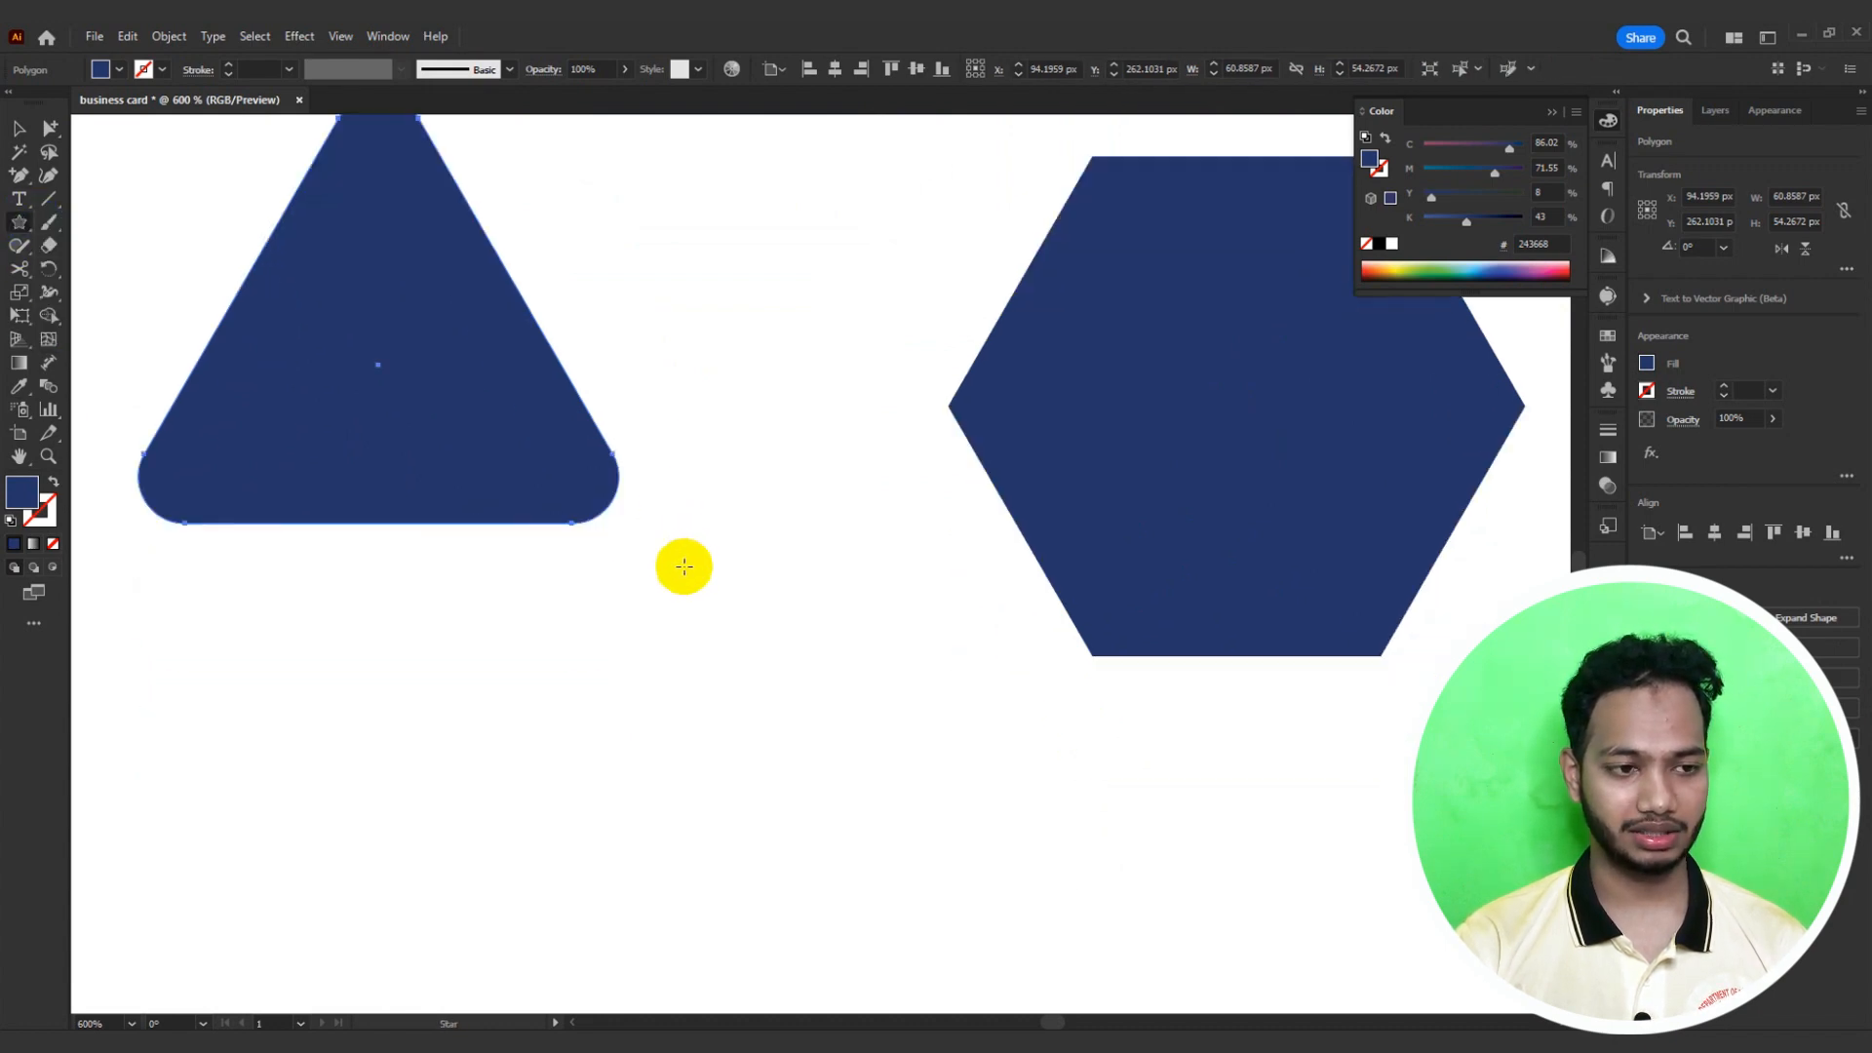
scroll(684, 566, "down", 3)
left_click_drag(544, 546, 654, 649)
key("shift")
key("alt")
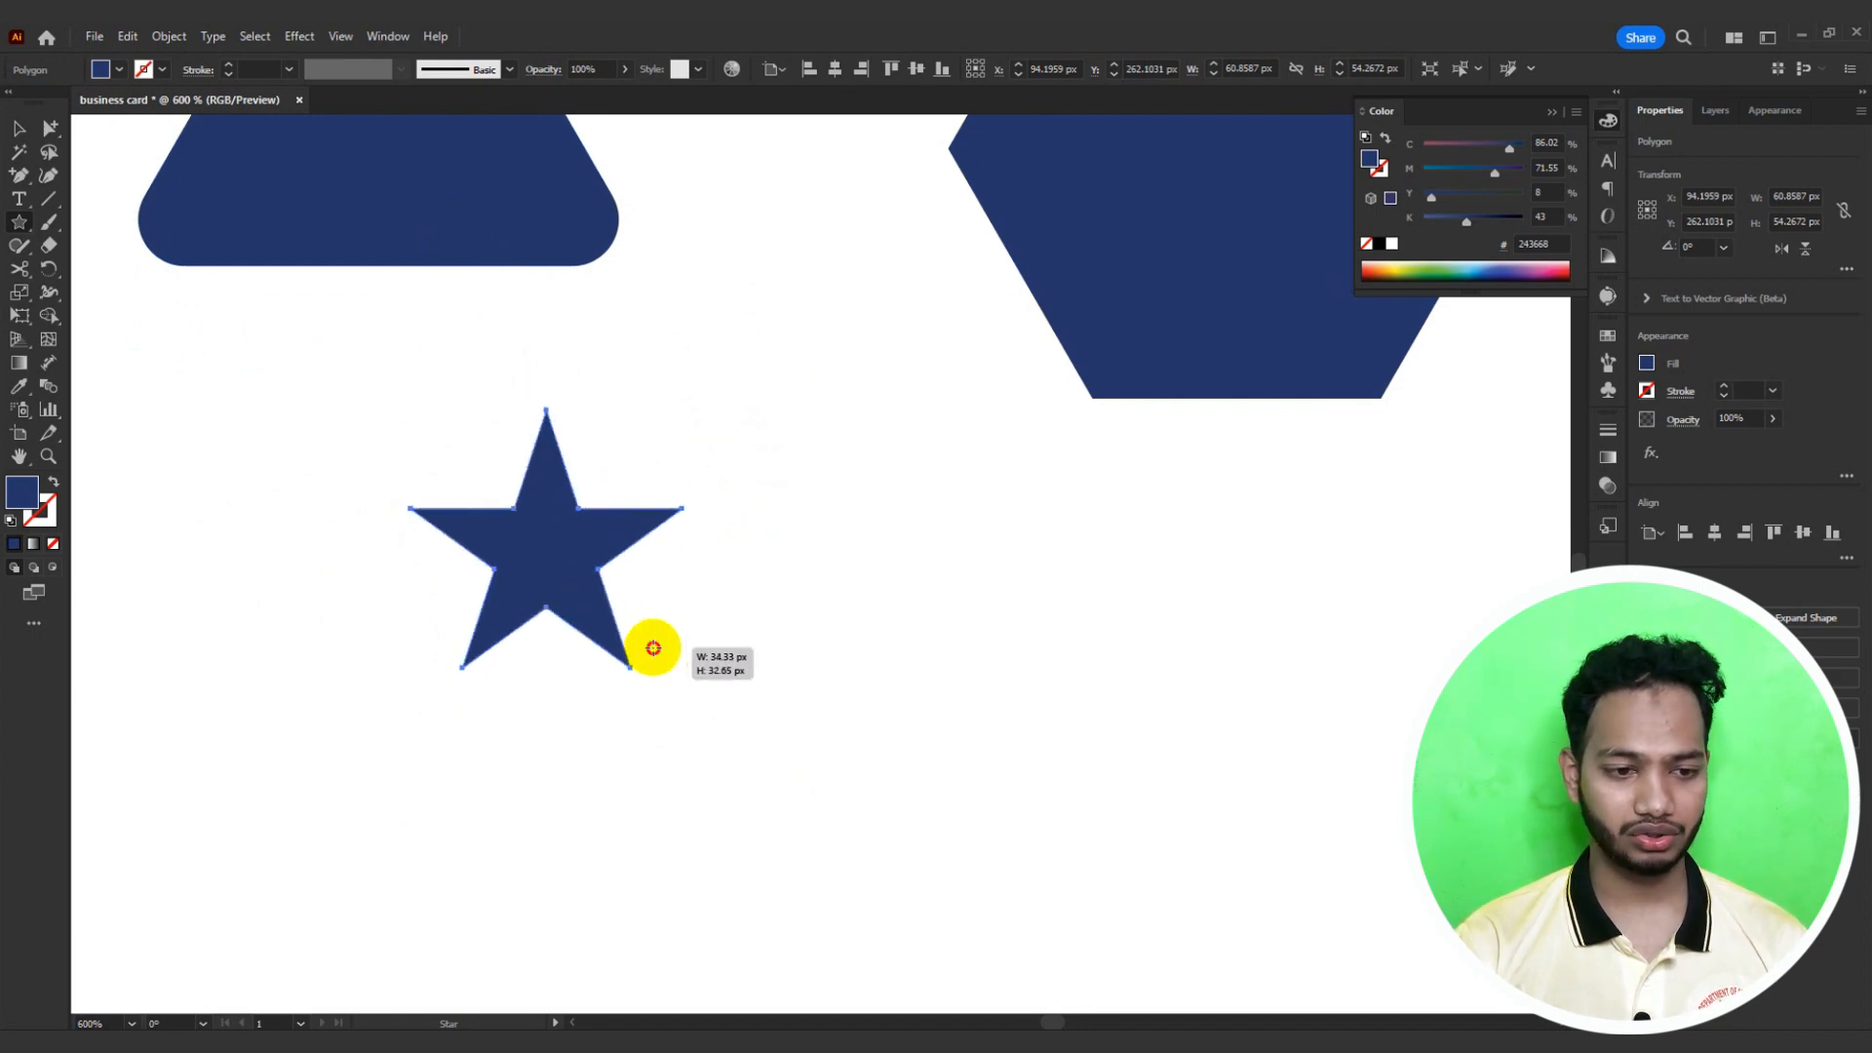
mouse_move(653, 649)
left_mouse_down()
mouse_move(660, 719)
mouse_move(719, 823)
mouse_move(648, 627)
mouse_move(681, 638)
left_mouse_up()
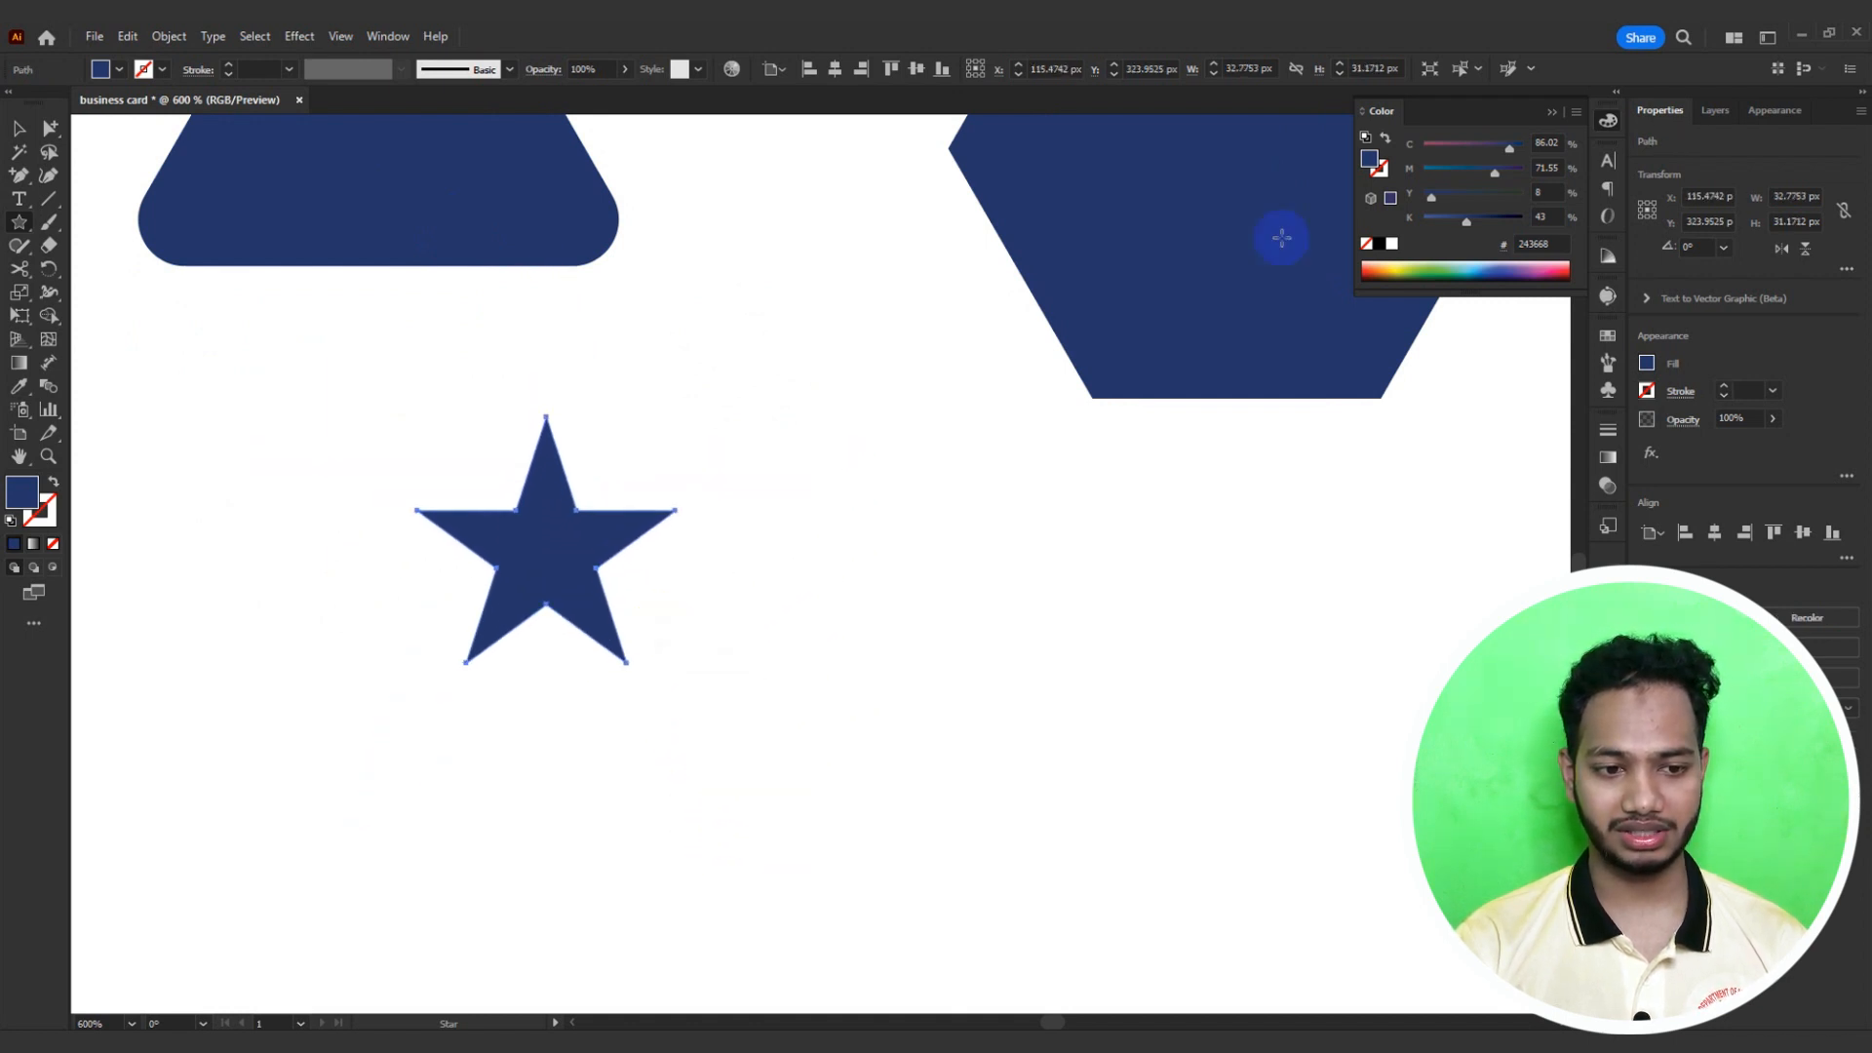
- Change the star's fill color by setting yellow to 41% and black to 20%
left_click_drag(1469, 222, 1443, 222)
left_click_drag(1459, 196, 1465, 197)
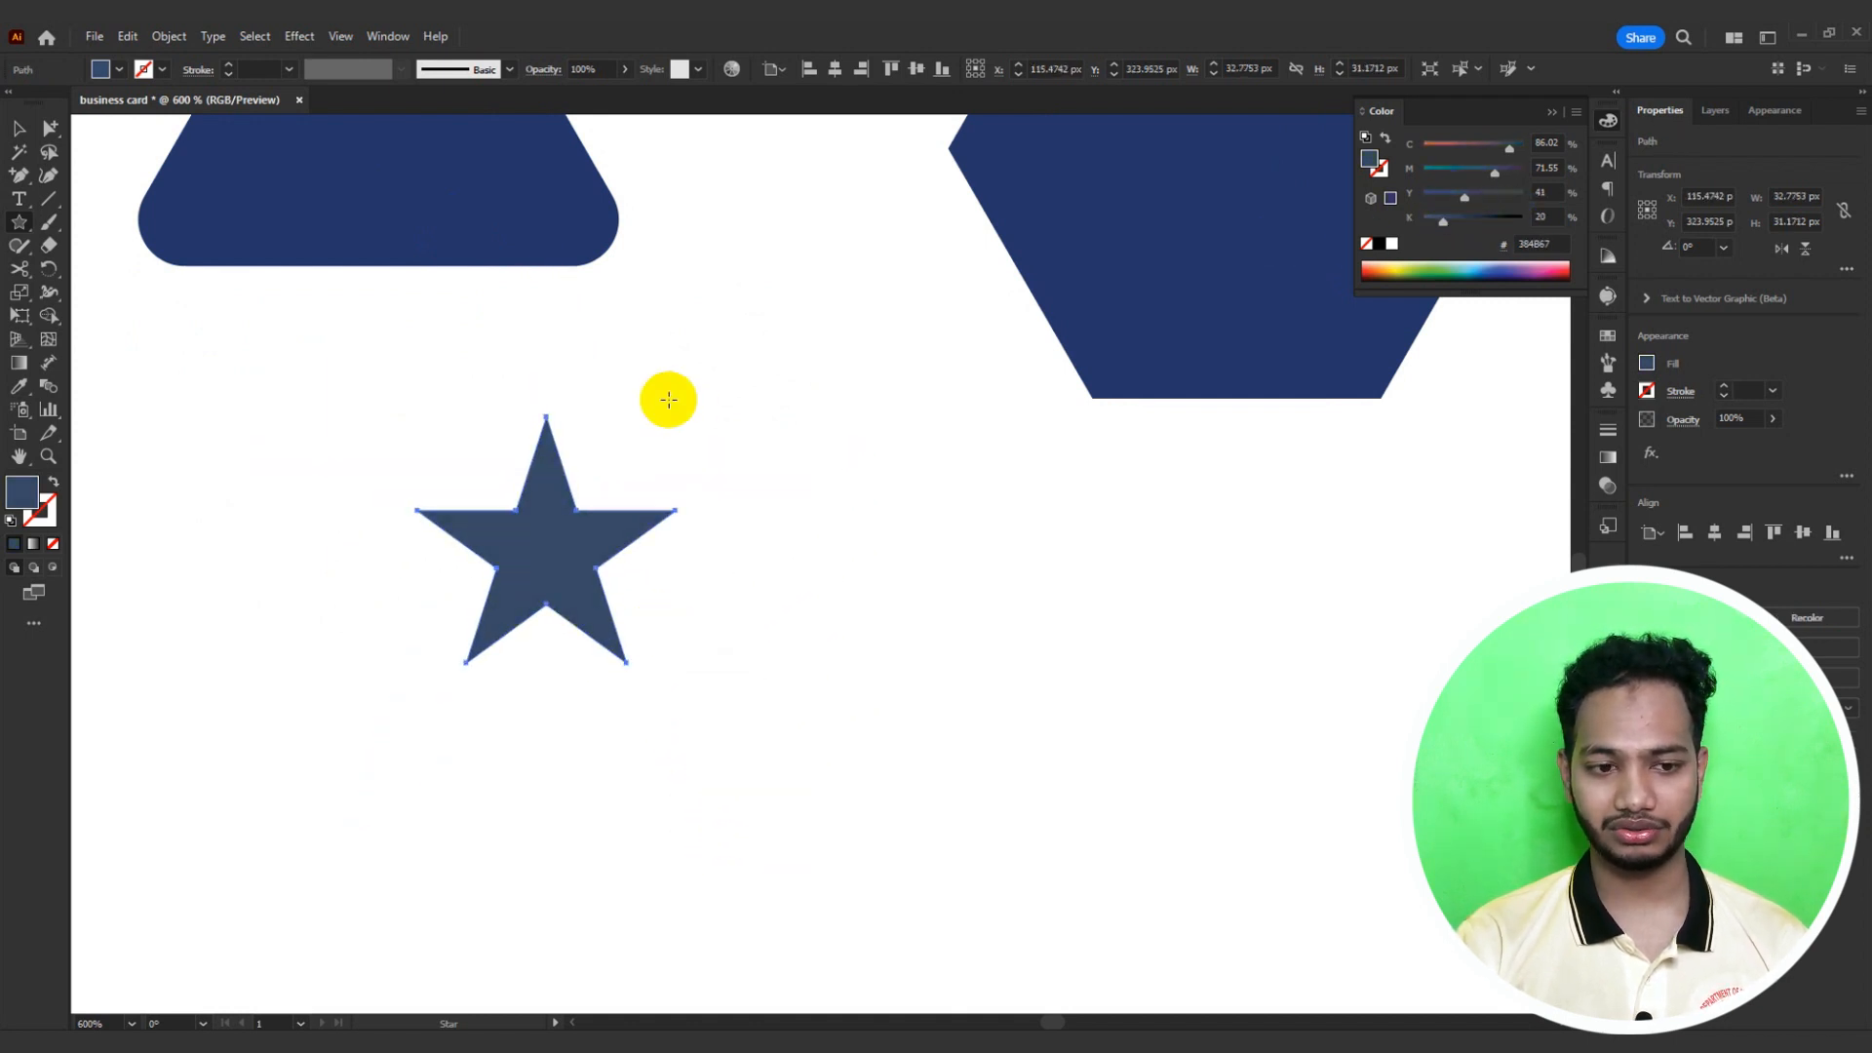
left_click(18, 127)
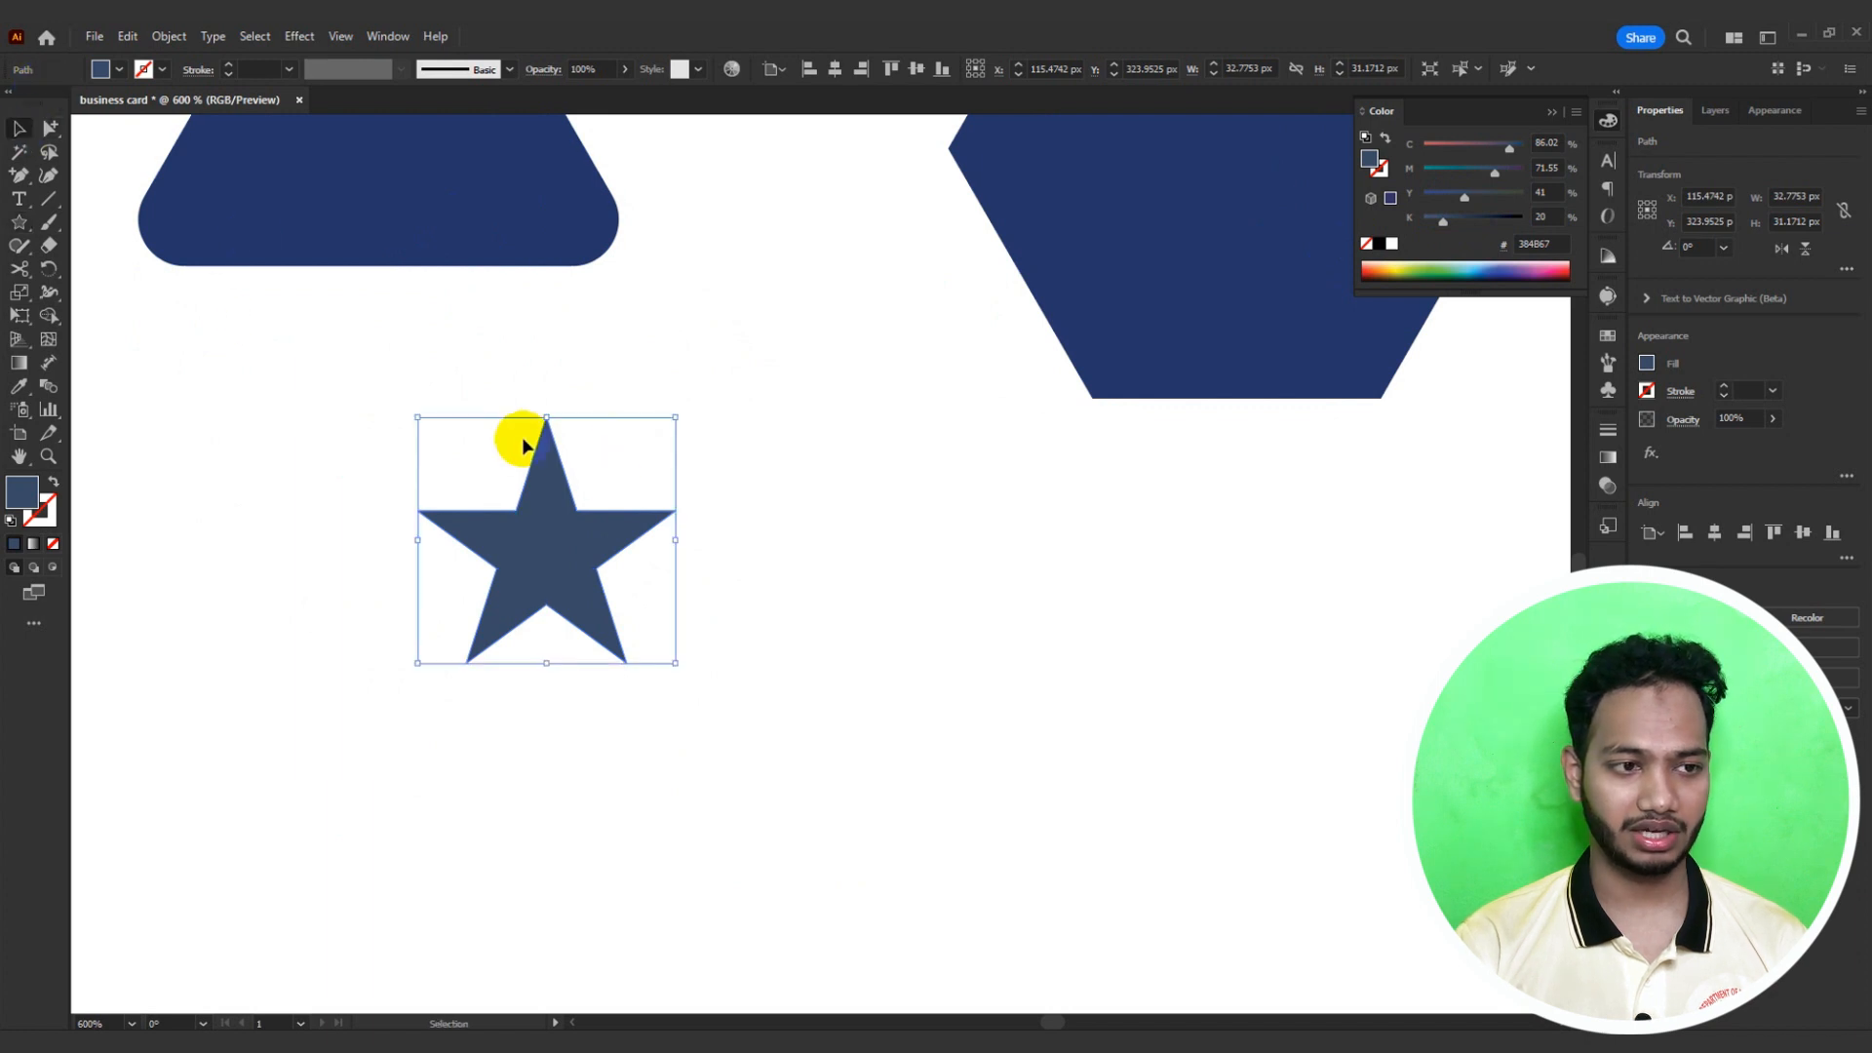
- Round all of the star's inner and outer corners to a radius of about 3.29 px, and deselect it
left_click(51, 130)
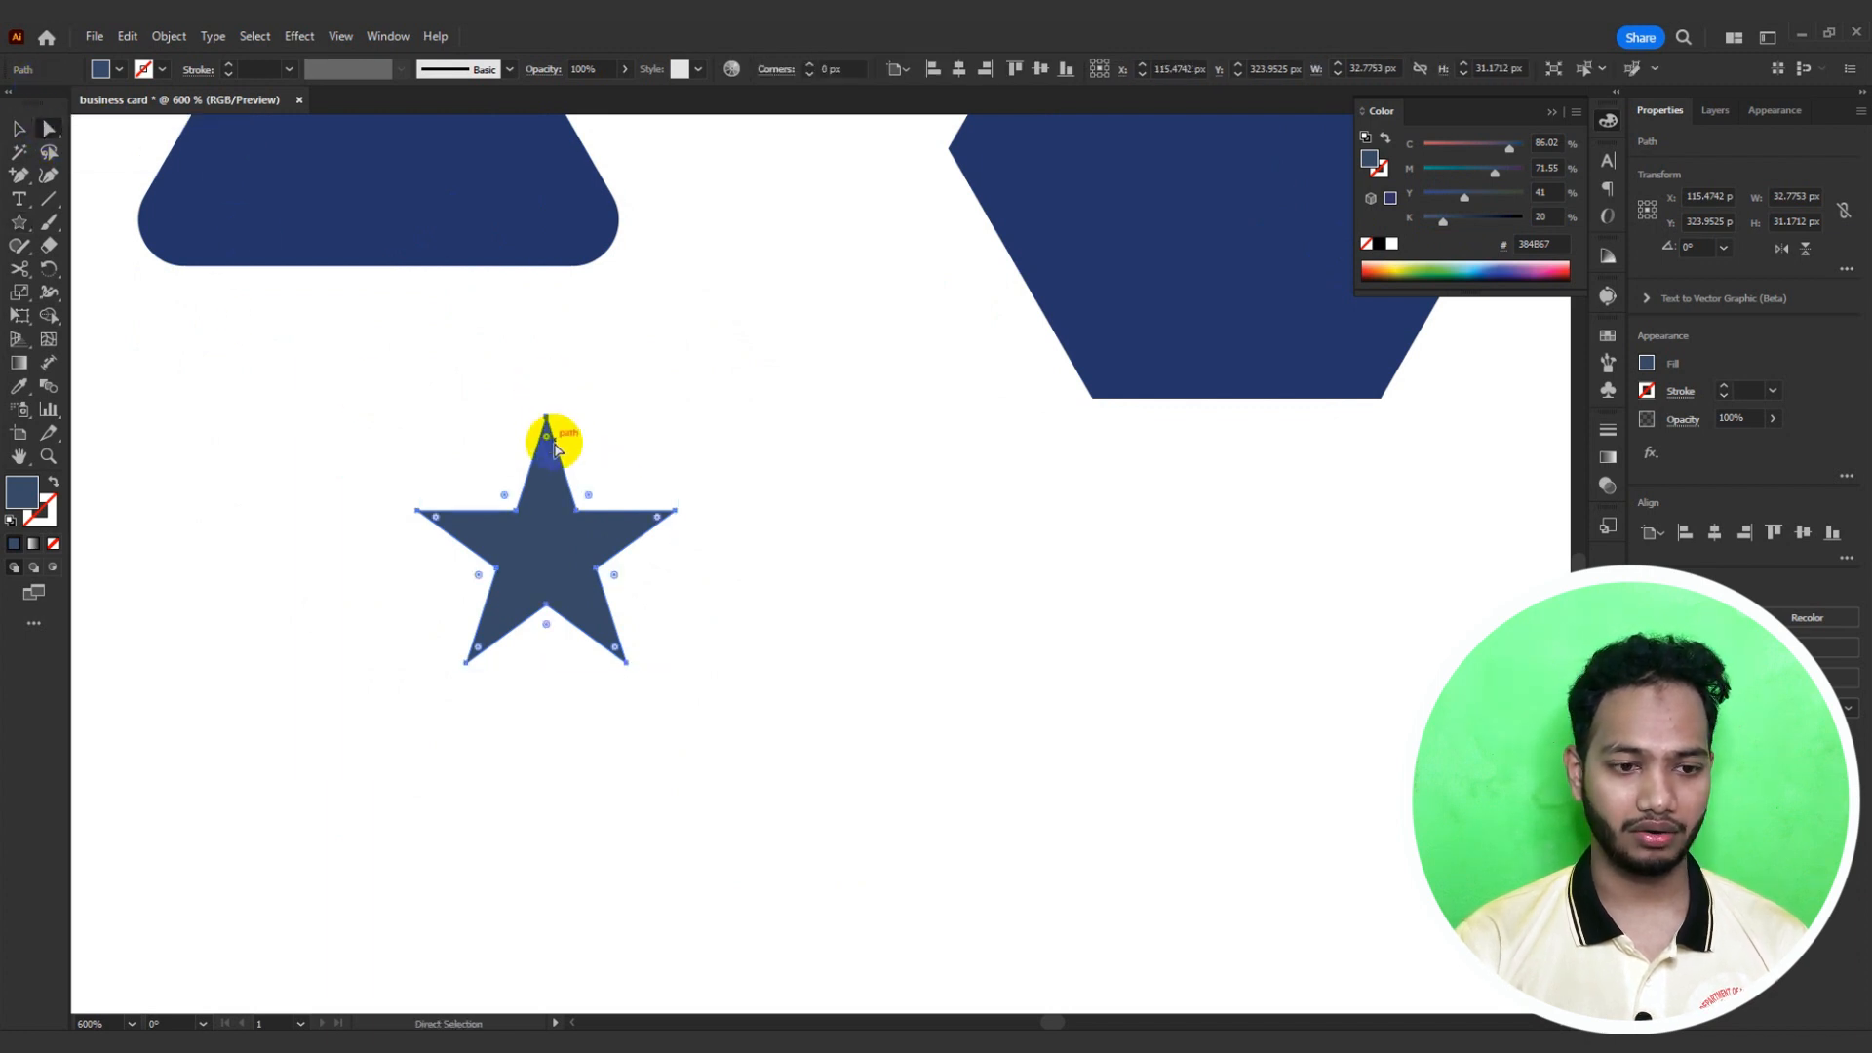
left_click_drag(547, 443, 547, 523)
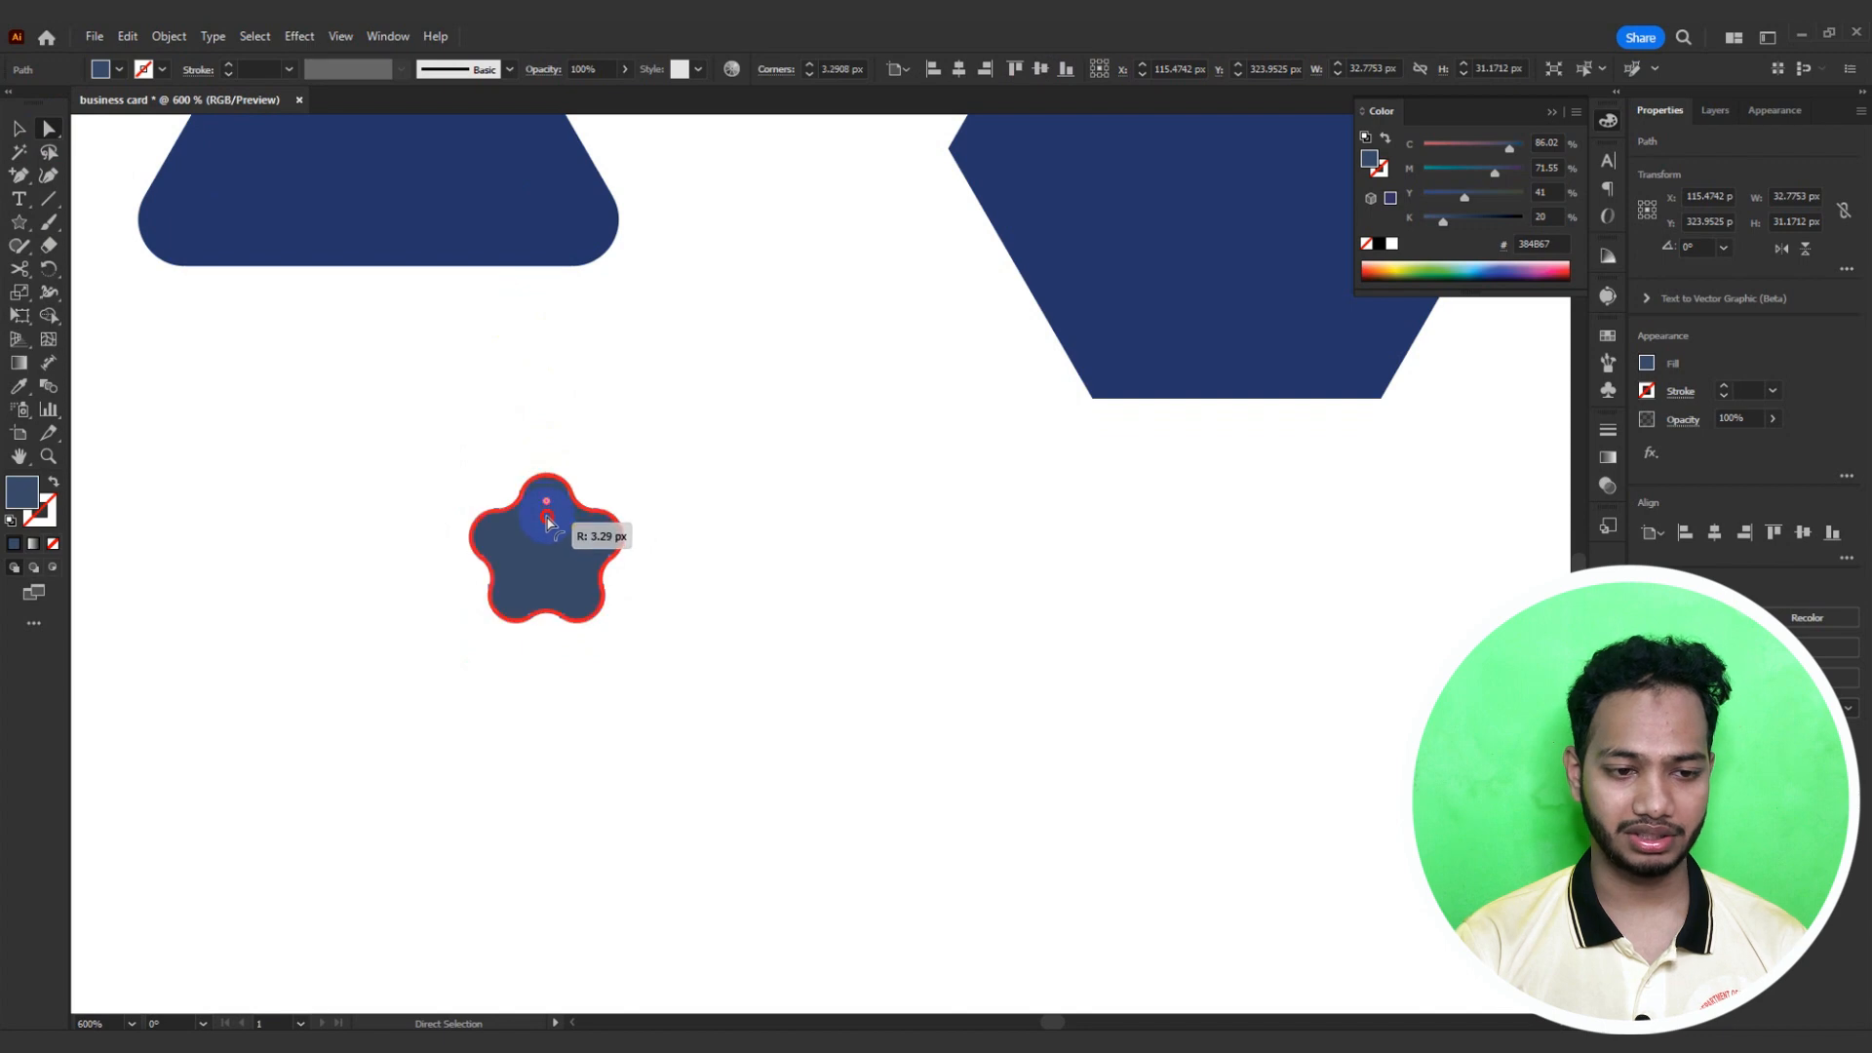
left_click(675, 516)
left_click(587, 544)
left_click(763, 561)
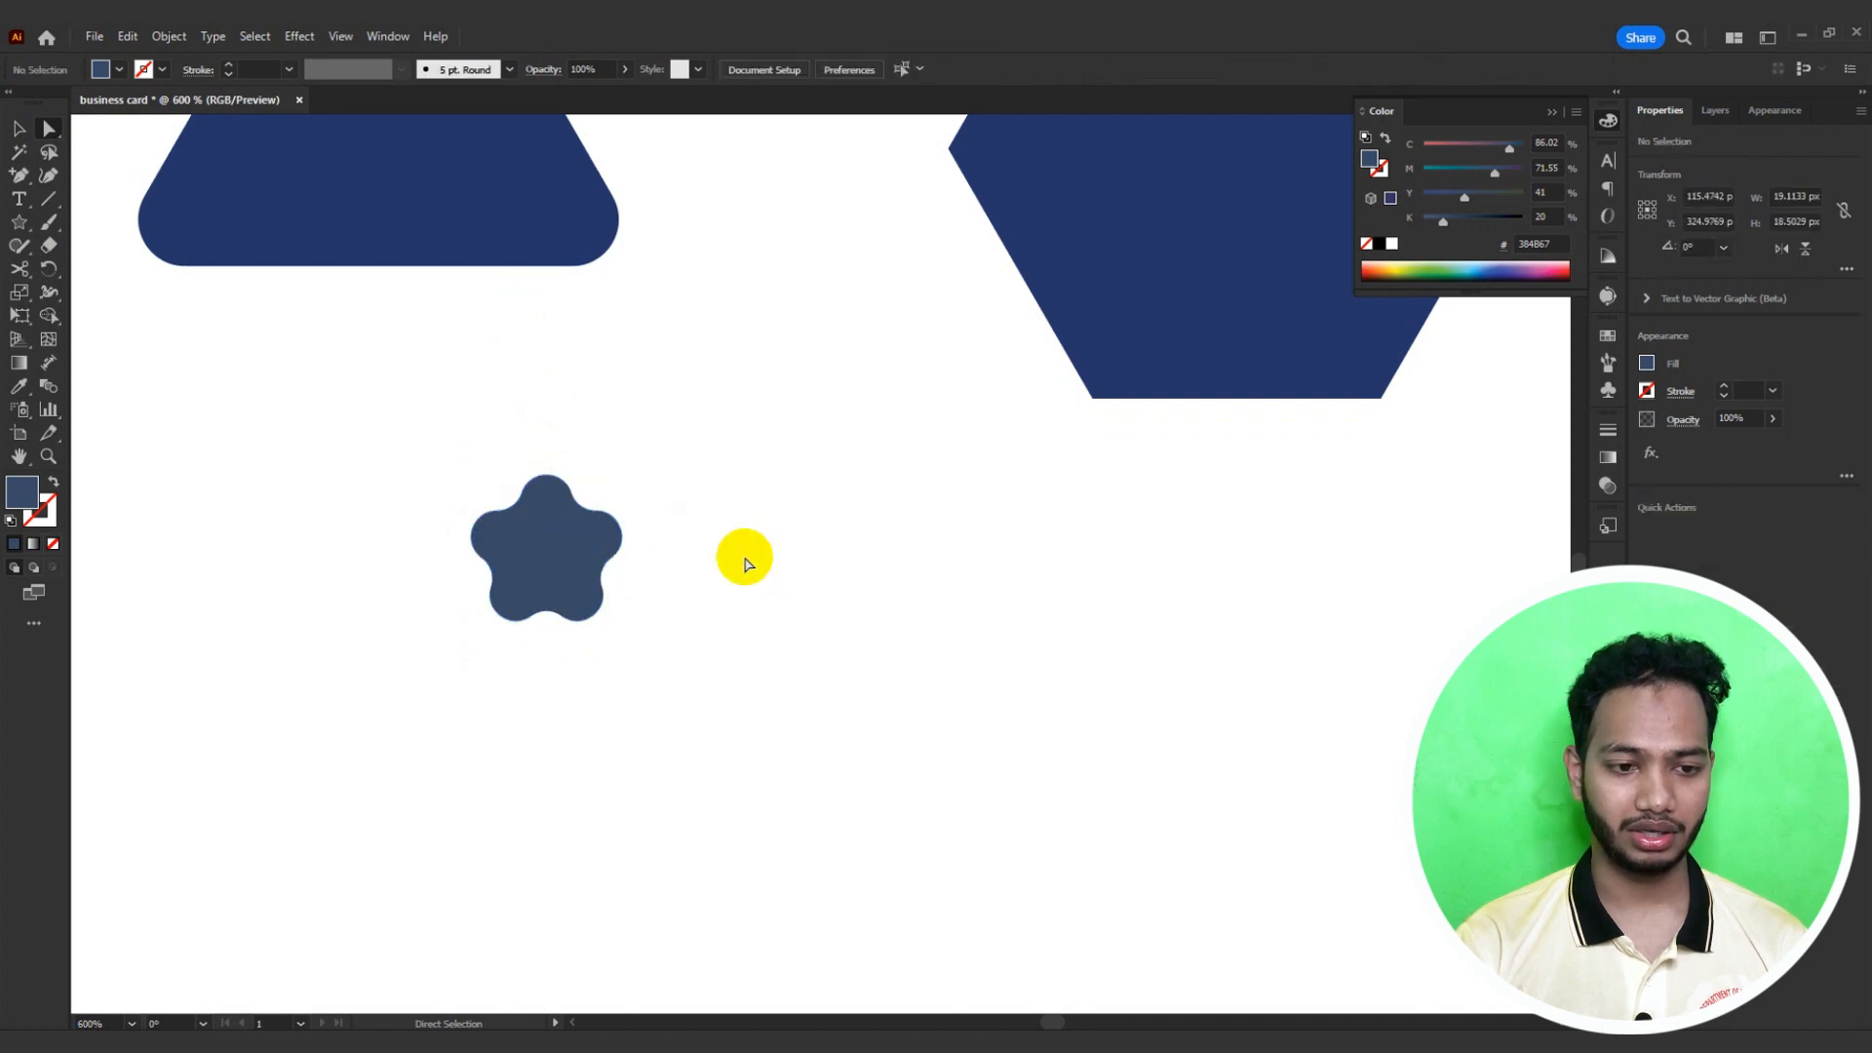
left_click(573, 539)
left_click(737, 518)
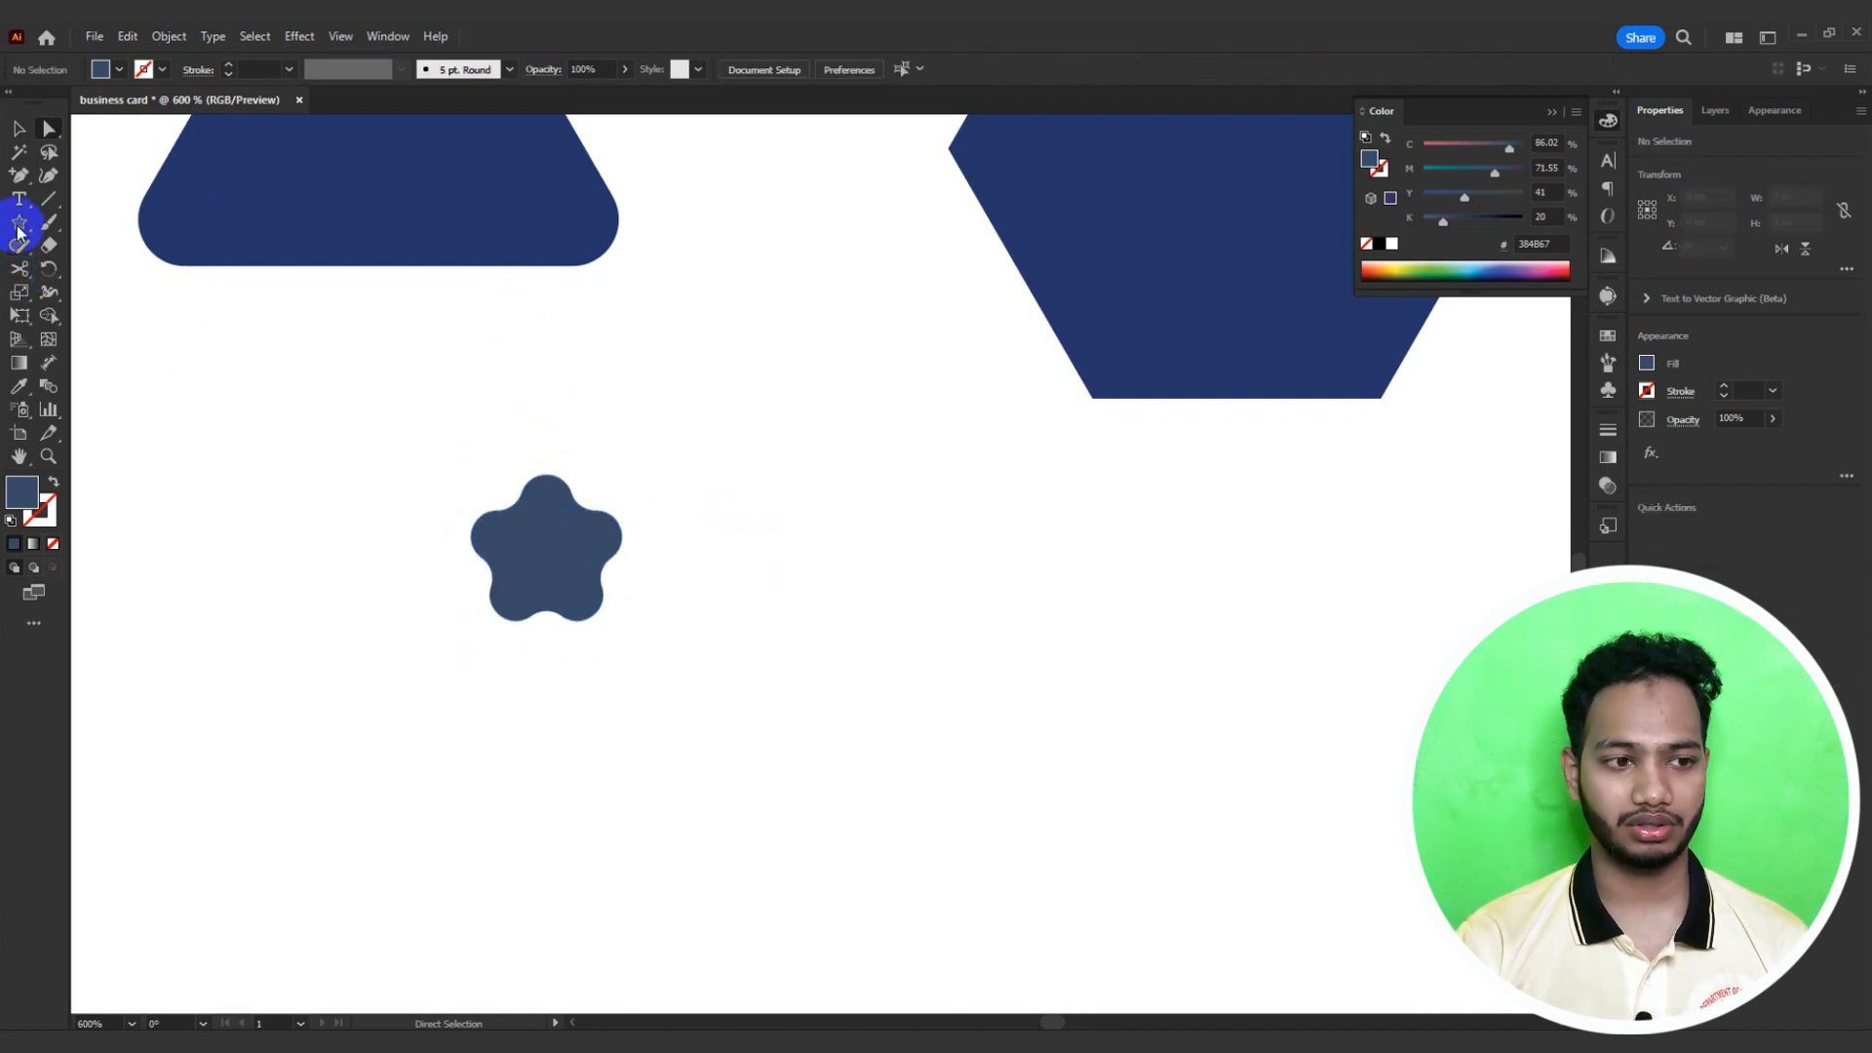
left_click(18, 229)
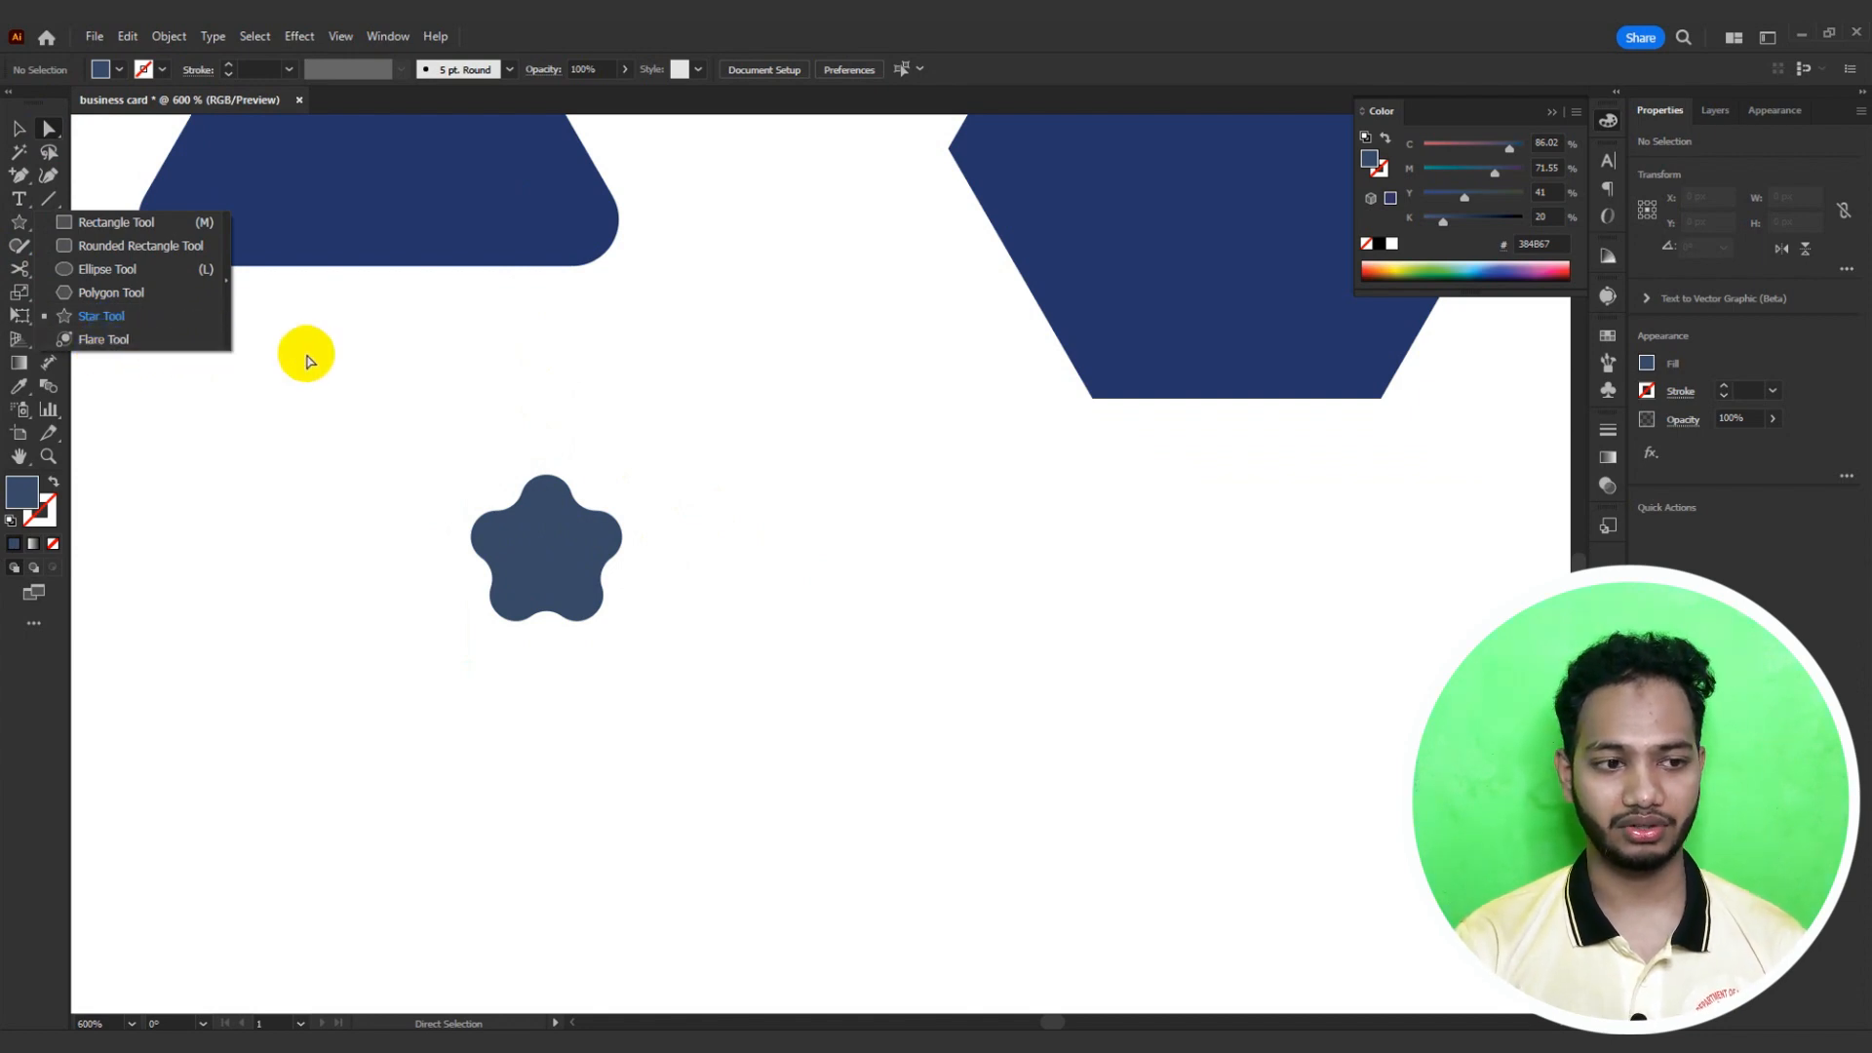
scroll(488, 421, "down", 5)
scroll(487, 424, "up", 10)
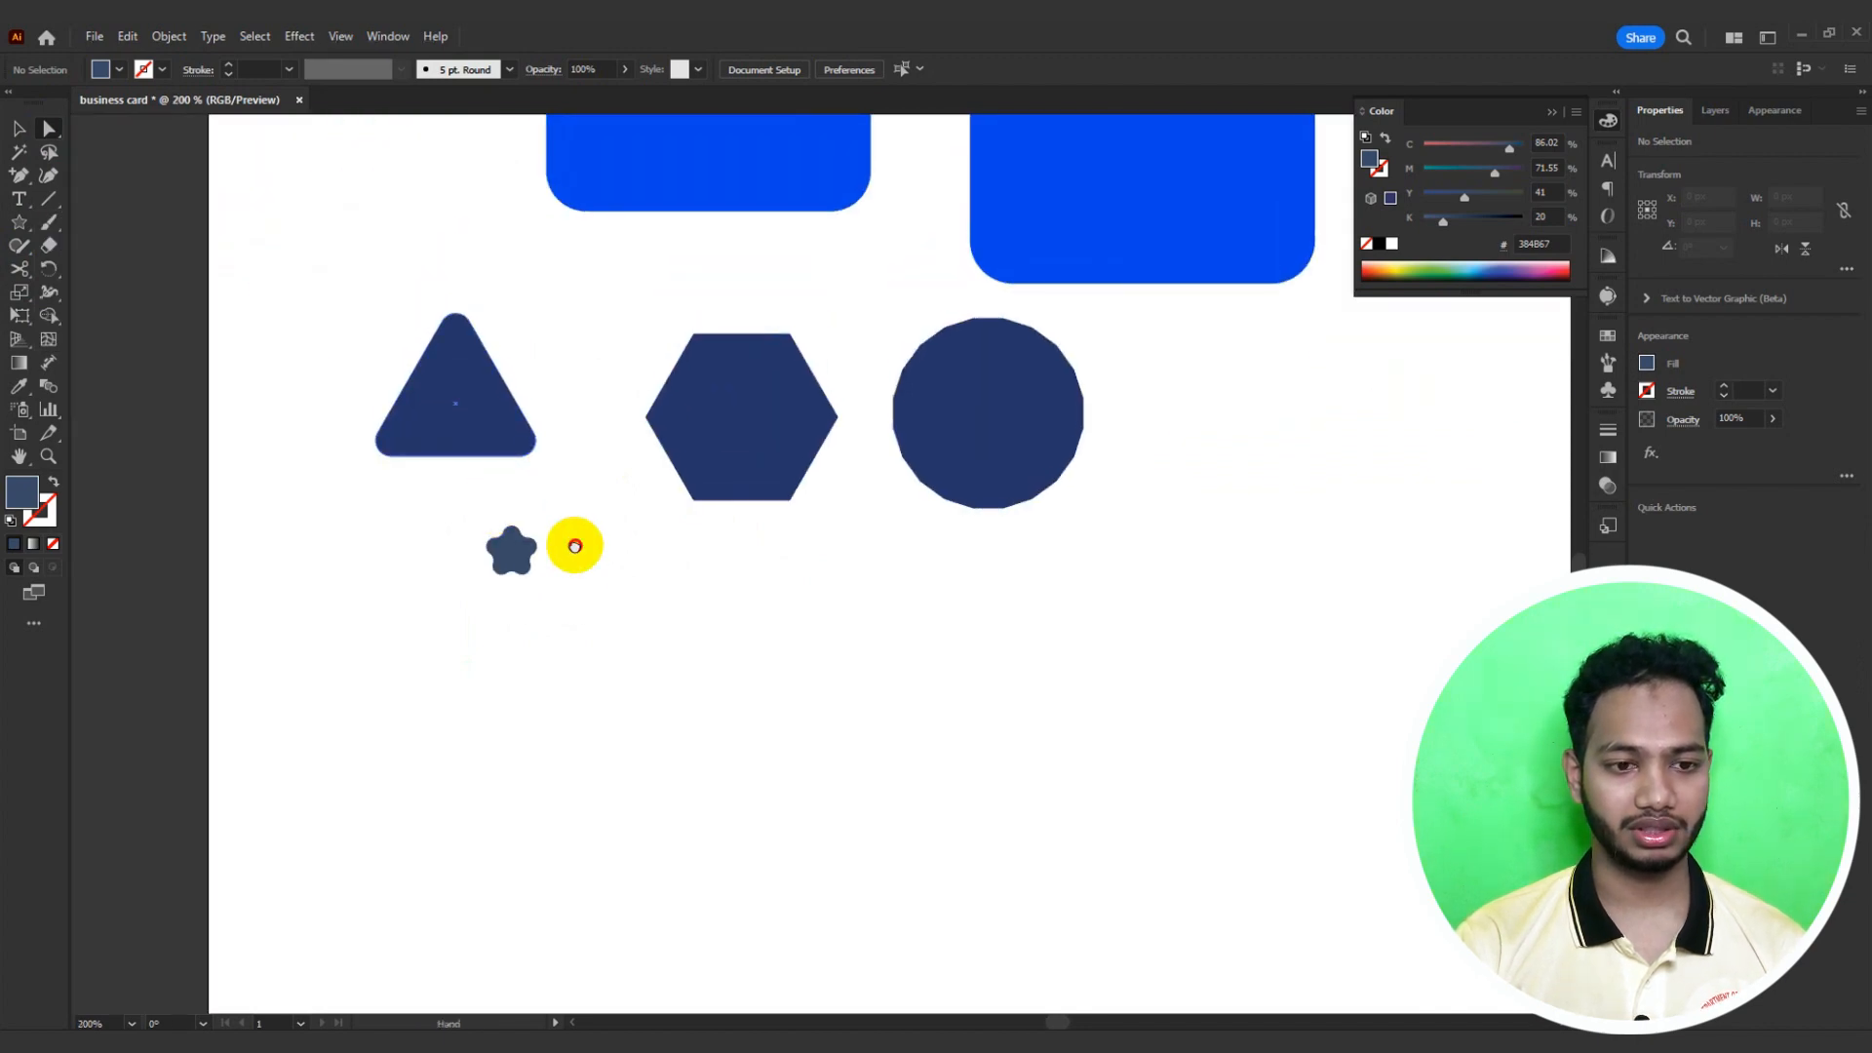
scroll(583, 456, "down", 1)
left_click_drag(743, 449, 666, 504)
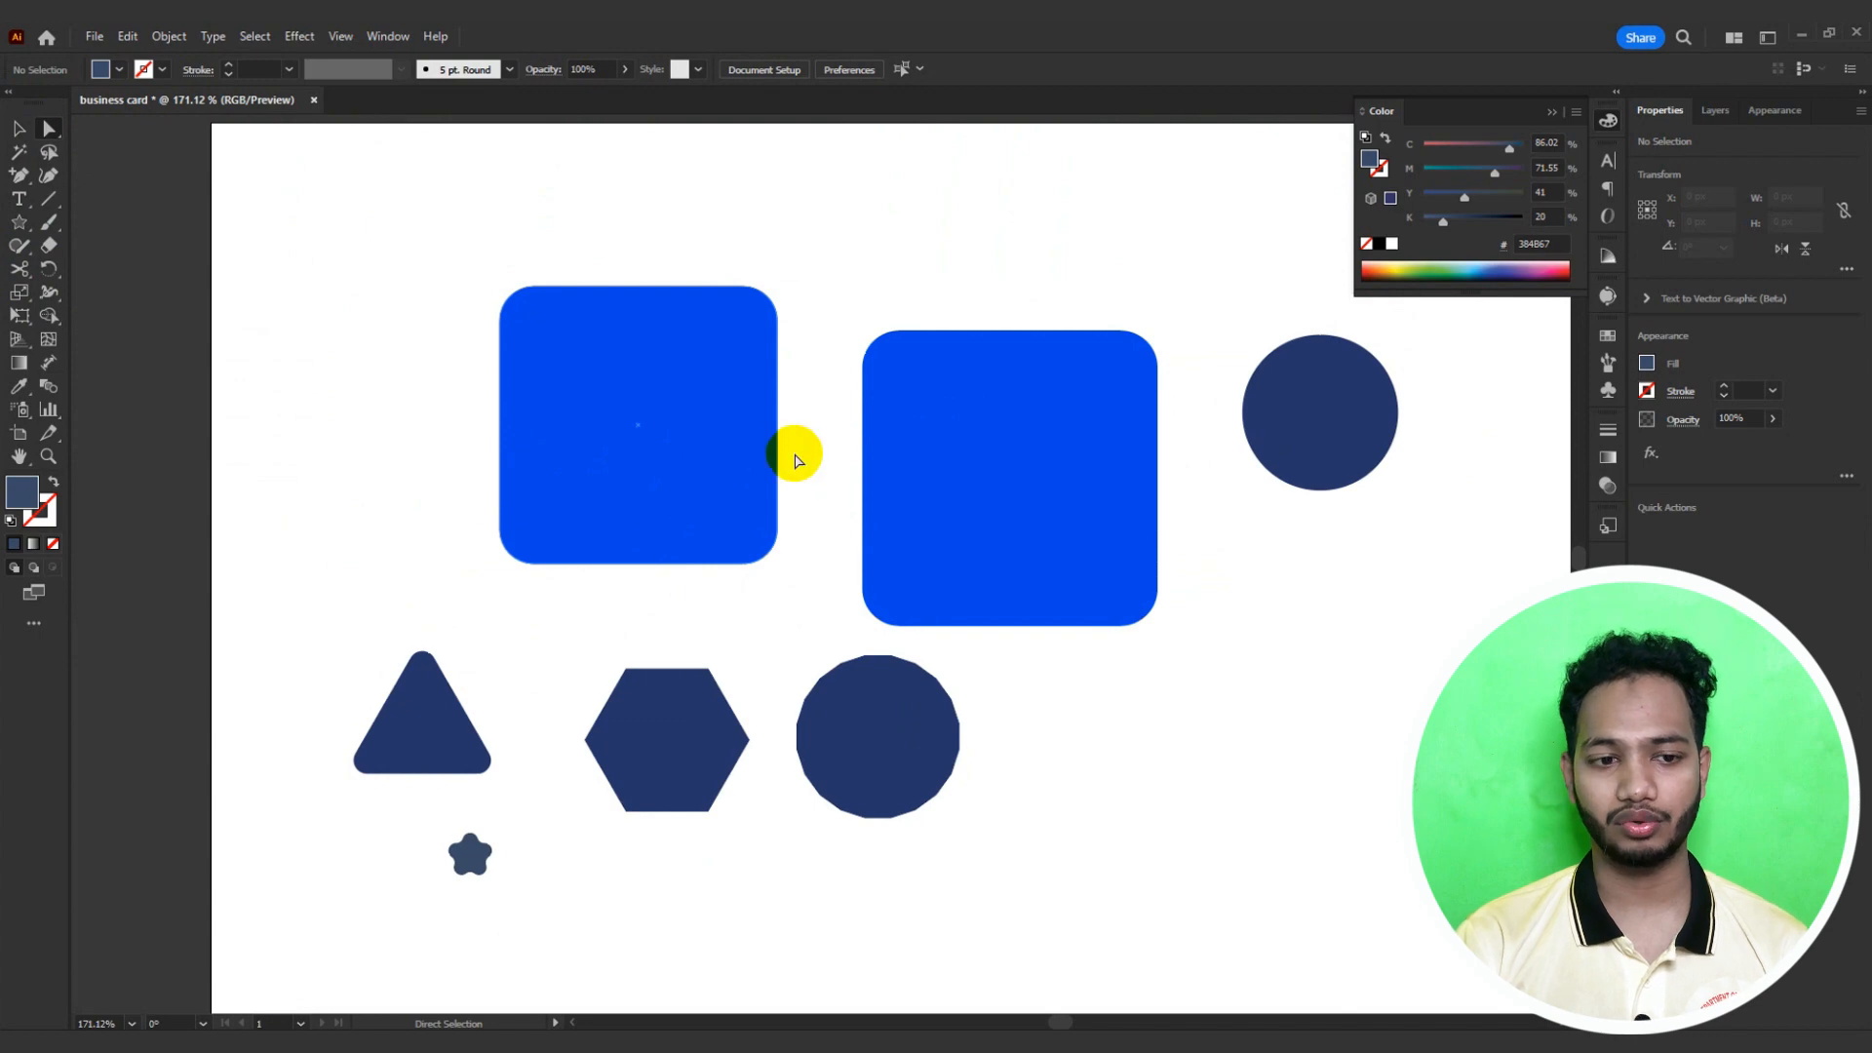